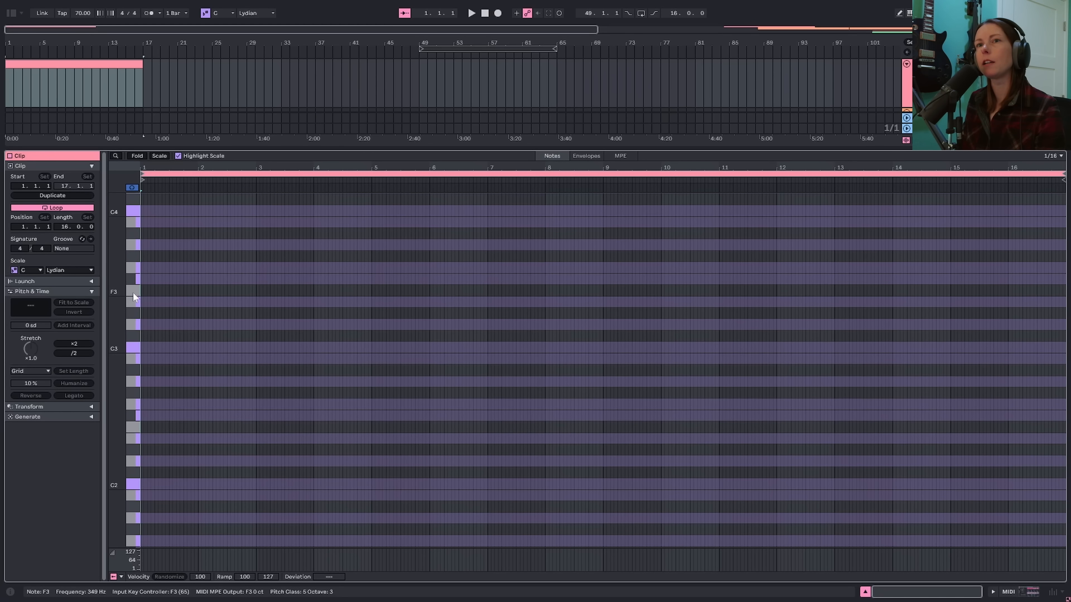
- Audition the F3 and F#3 piano keys in the clip's note editor
click(133, 294)
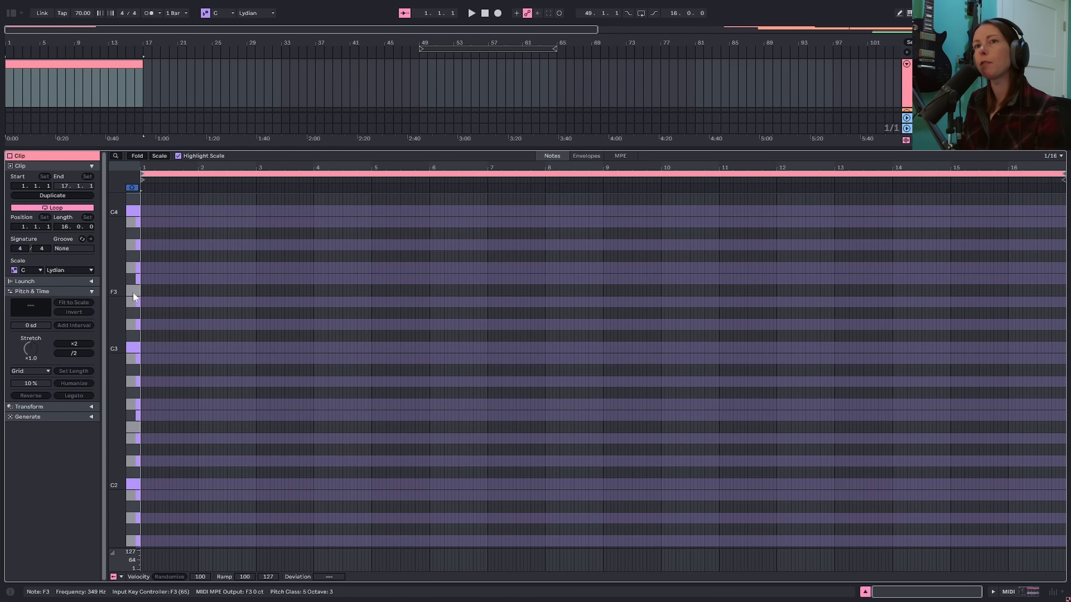
click(132, 281)
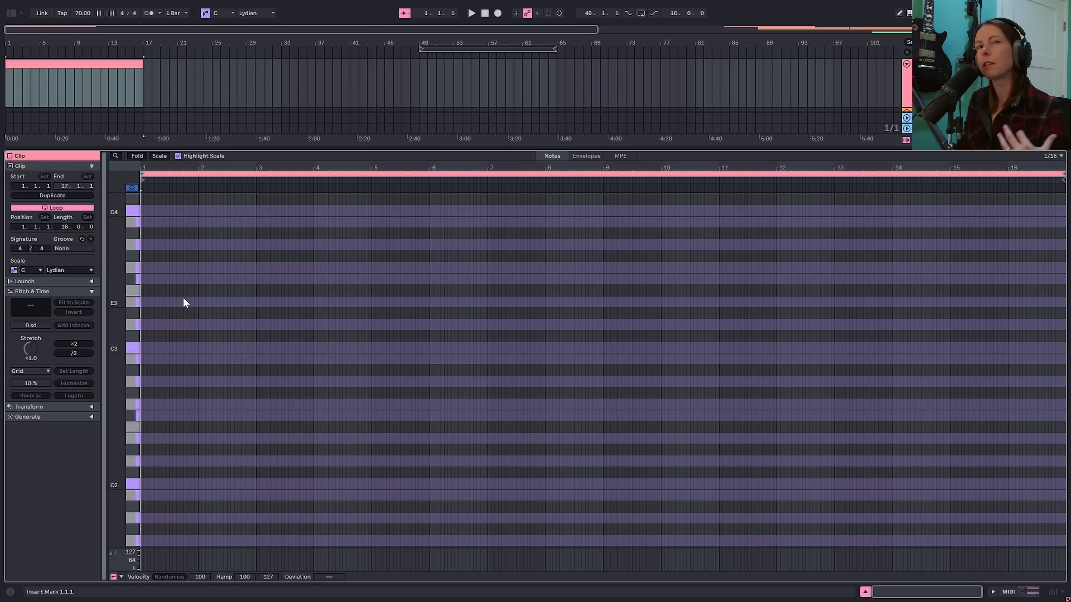
- Collapse the note editor, reopen the first track's MIDI clip and try the editor at different heights
drag(323, 150, 349, 431)
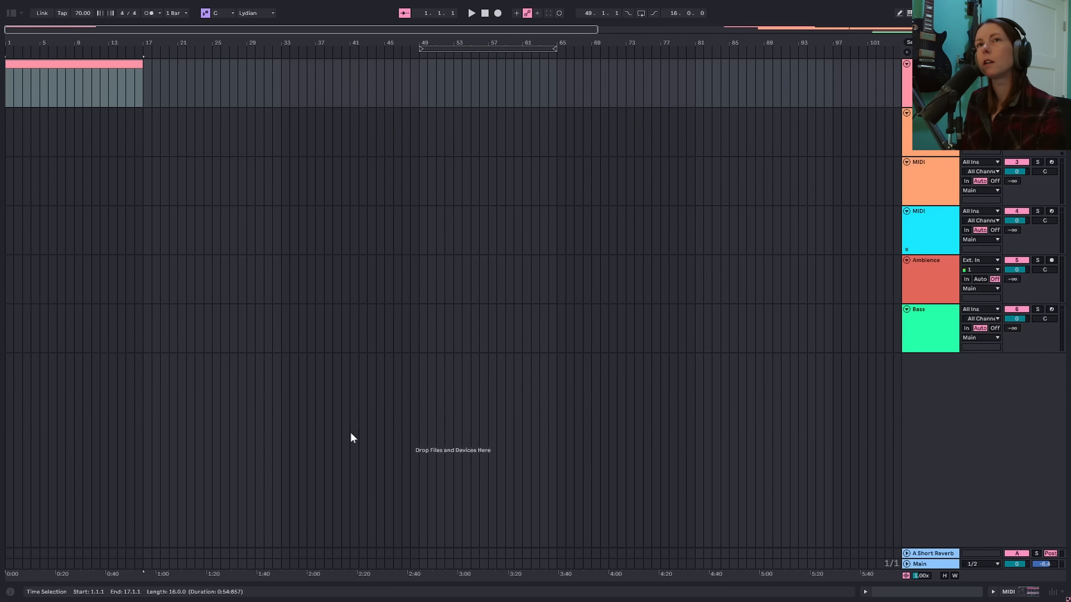
click(217, 127)
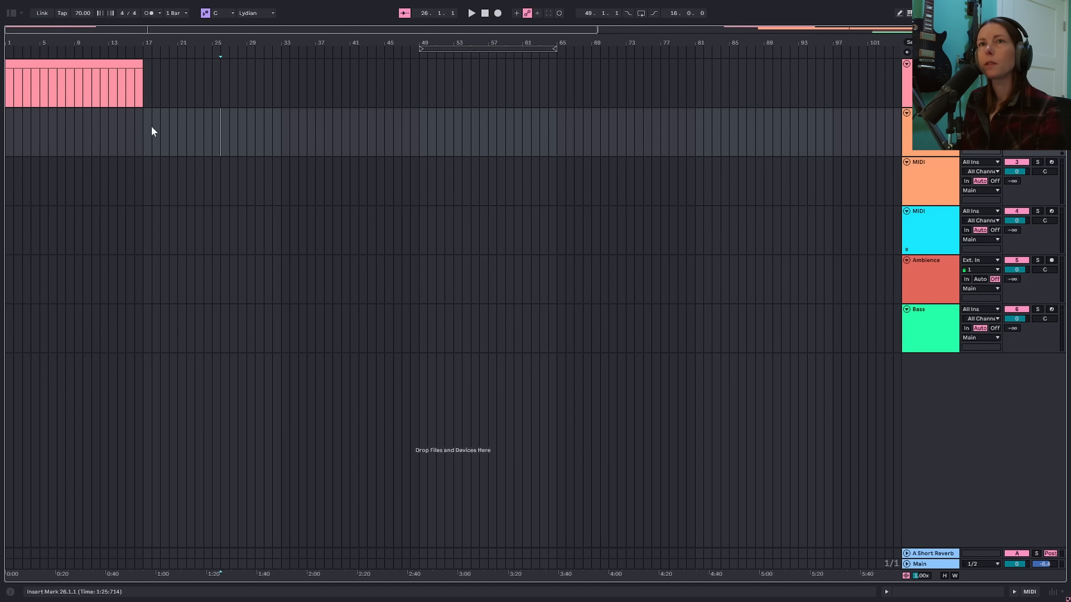
click(94, 63)
double_click(94, 63)
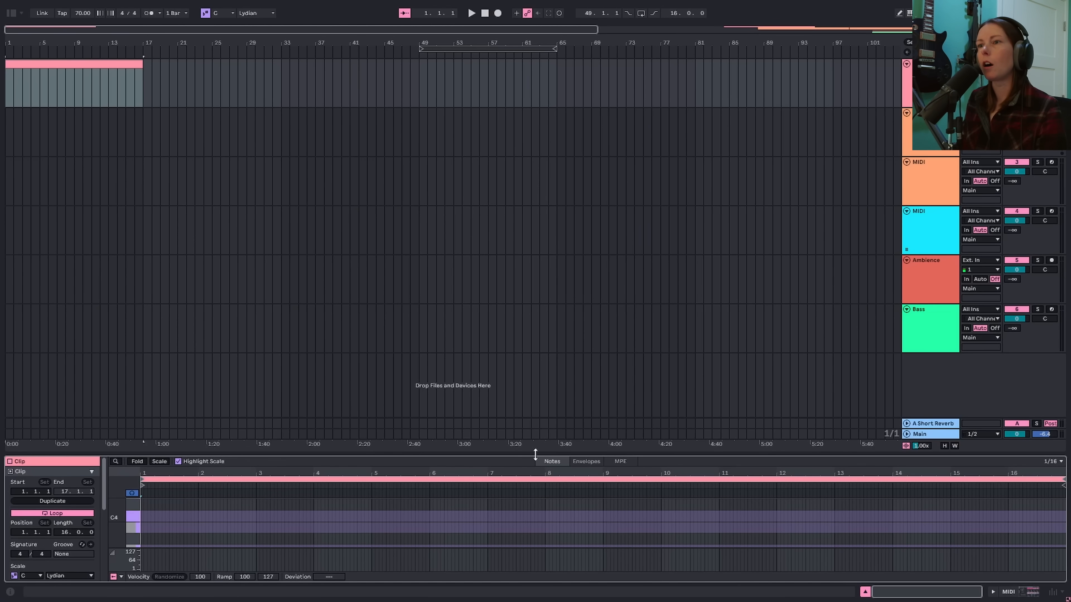
drag(535, 454, 601, 80)
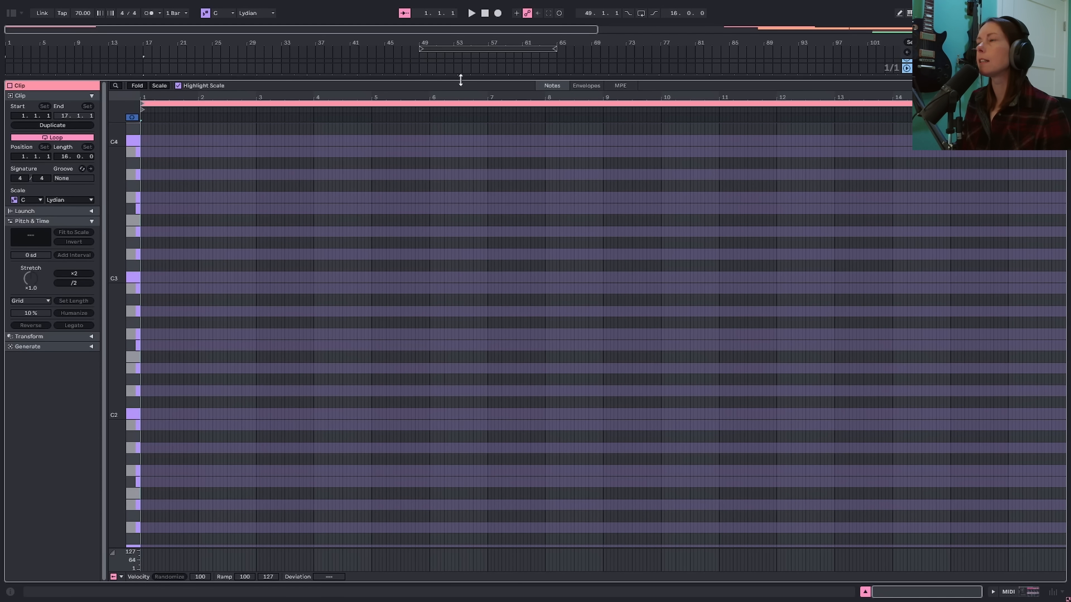
drag(461, 80, 464, 454)
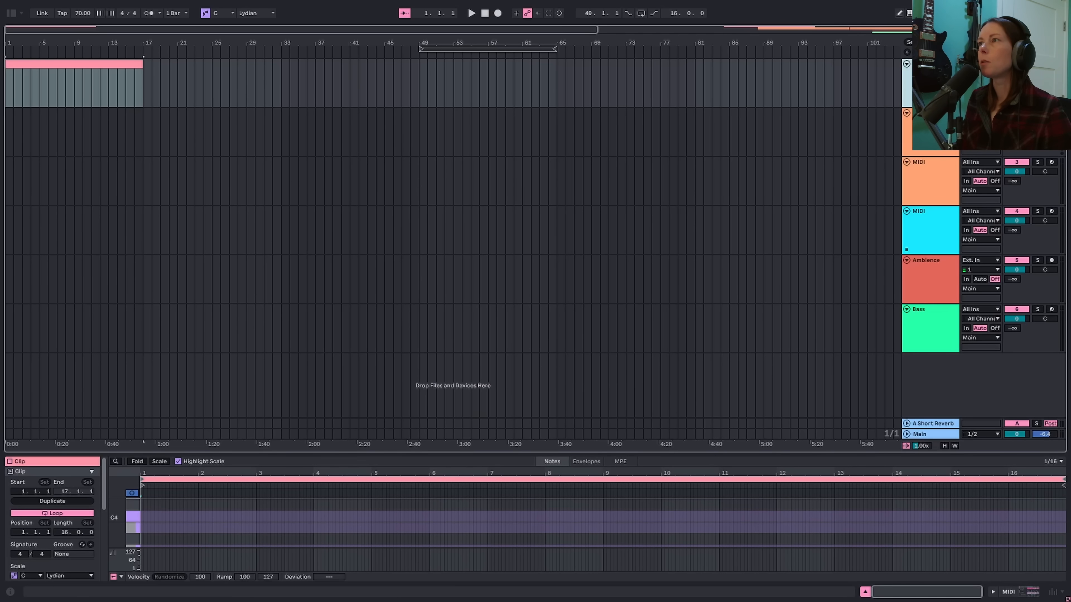
- Display the first track's instrument, and search the Packs for "choir" to browse the instruments of Expressive Choir by Spitfire Audio
key(shift+Tab)
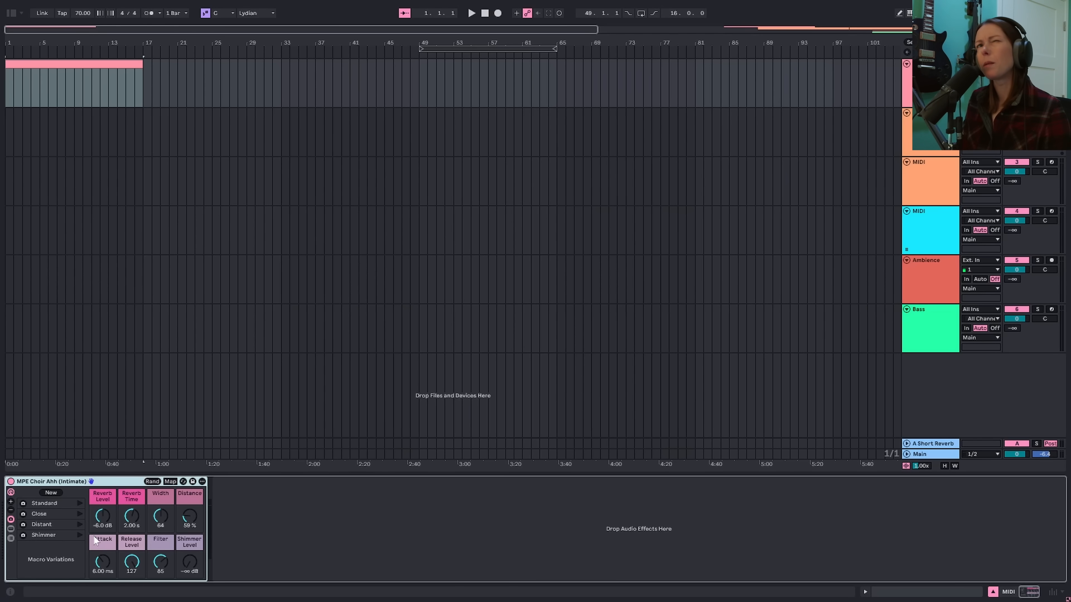
click(12, 13)
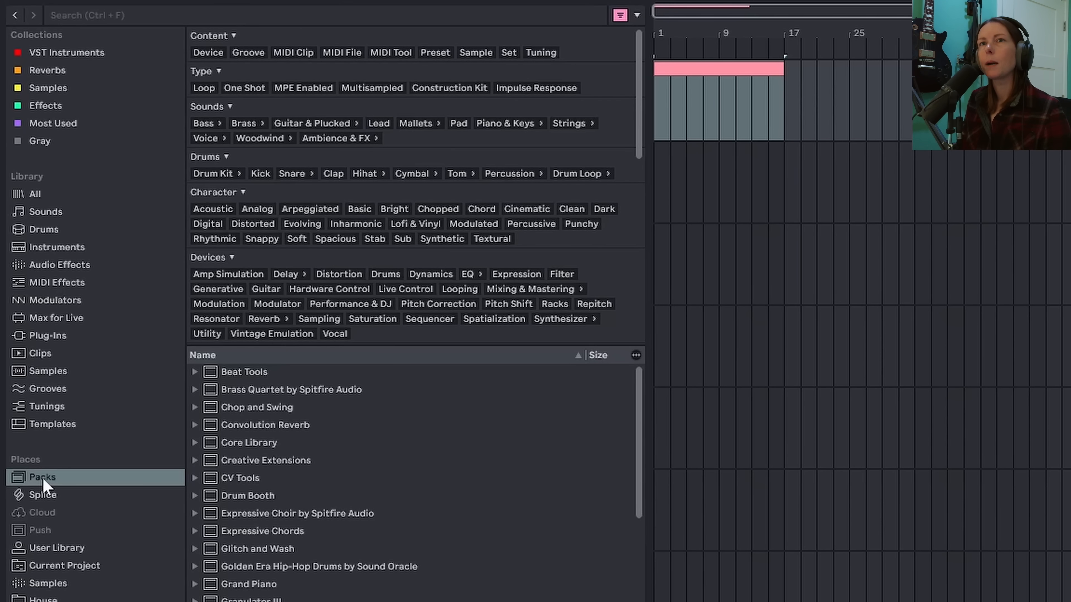
click(86, 33)
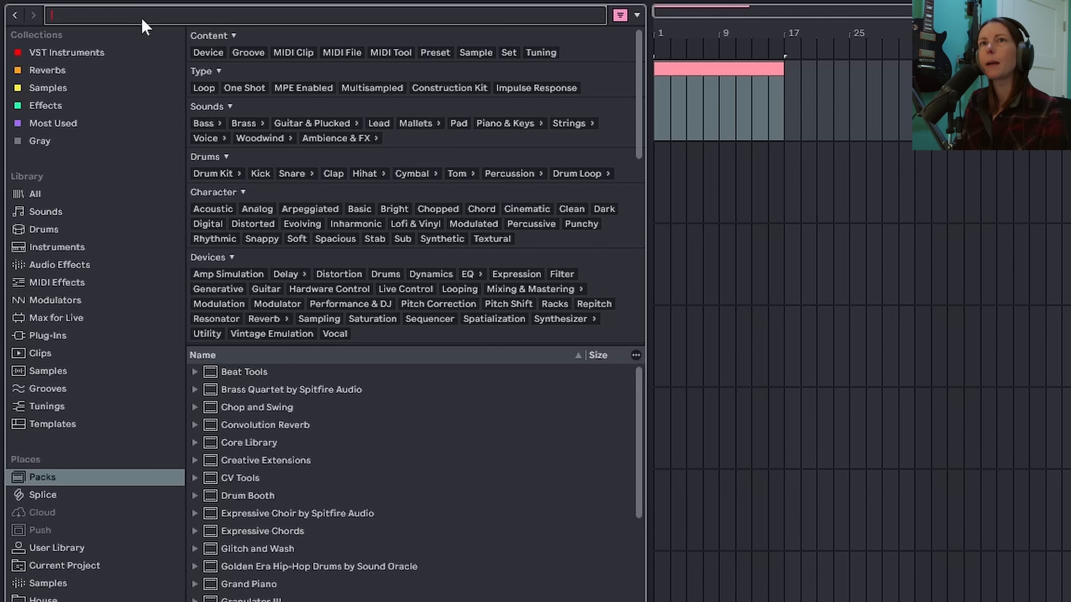
text(choir)
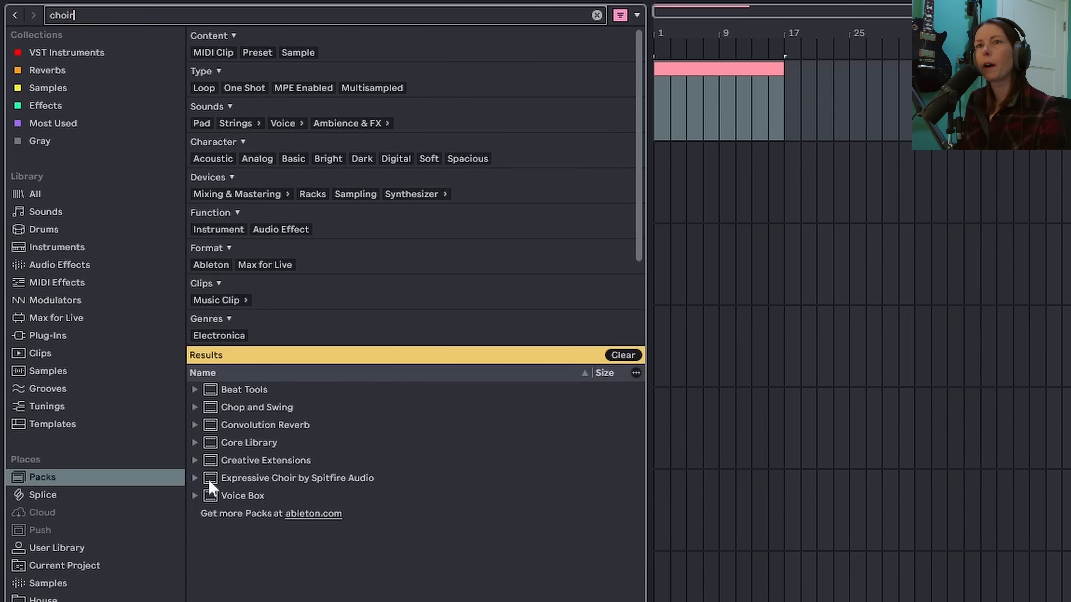
click(196, 478)
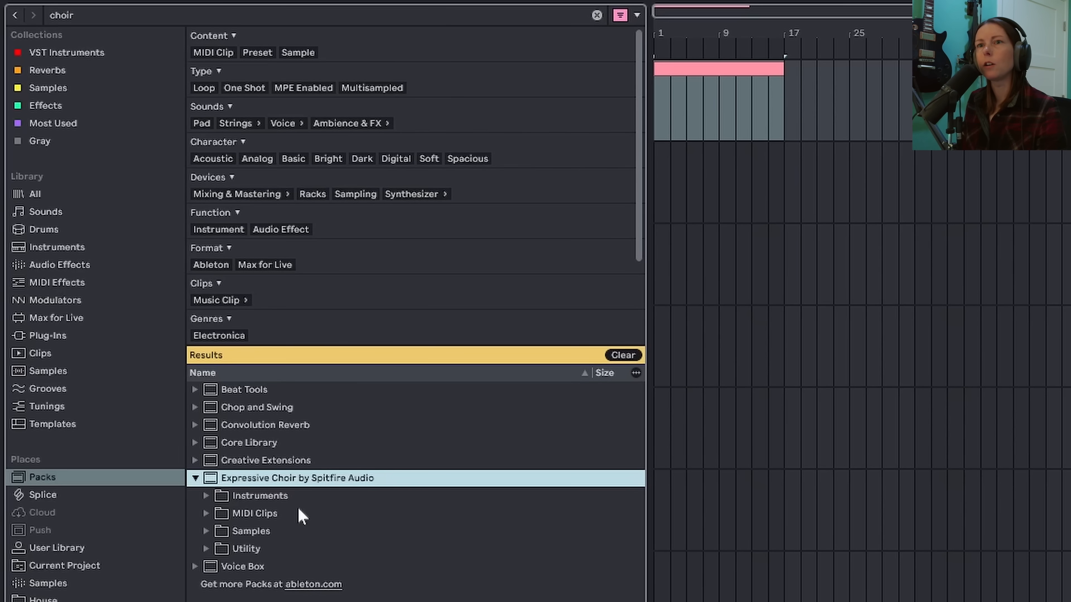
click(206, 496)
click(218, 513)
scroll(320, 523, down, 1)
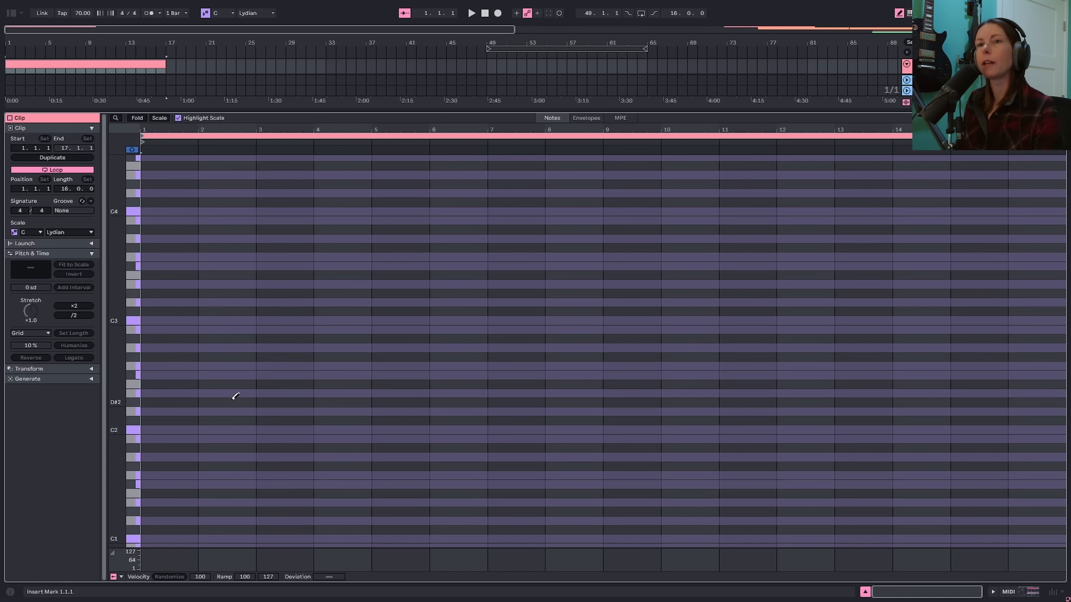
- Draw a one-bar chord of C2, E2, G2 and B2 at bar 1 of the clip
click(165, 427)
click(162, 393)
click(162, 366)
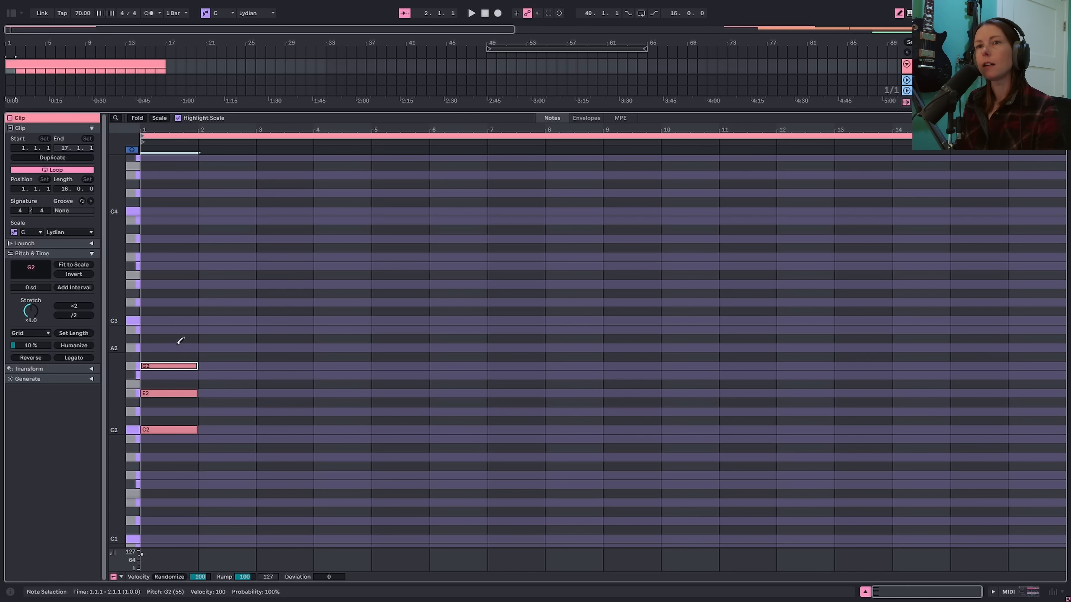
click(169, 329)
key(b)
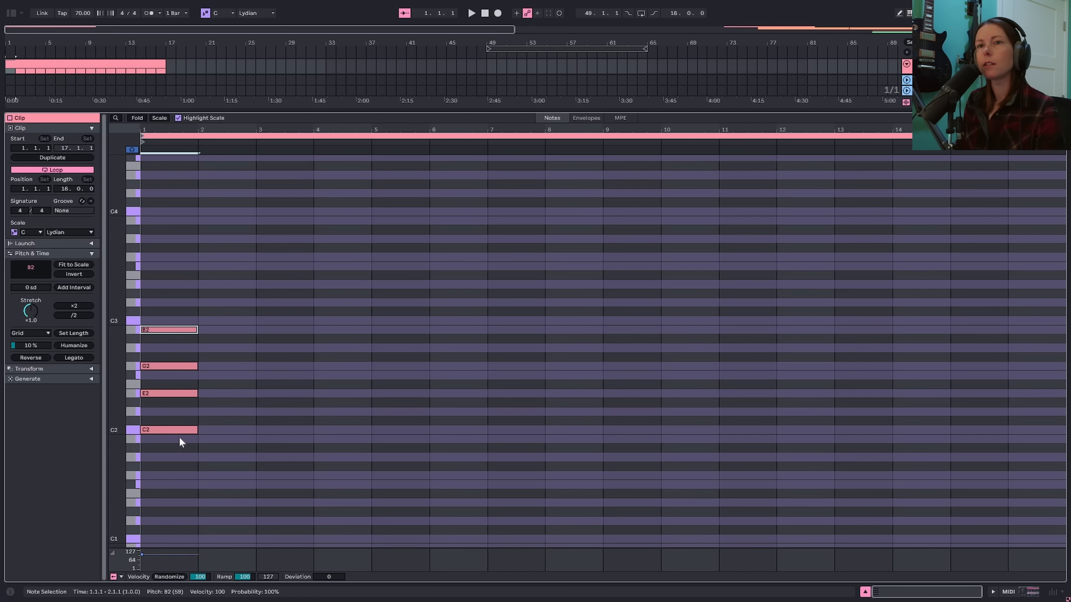
- Lengthen all four chord notes to four bars, ending at bar 5, and play the chord
drag(179, 437, 166, 319)
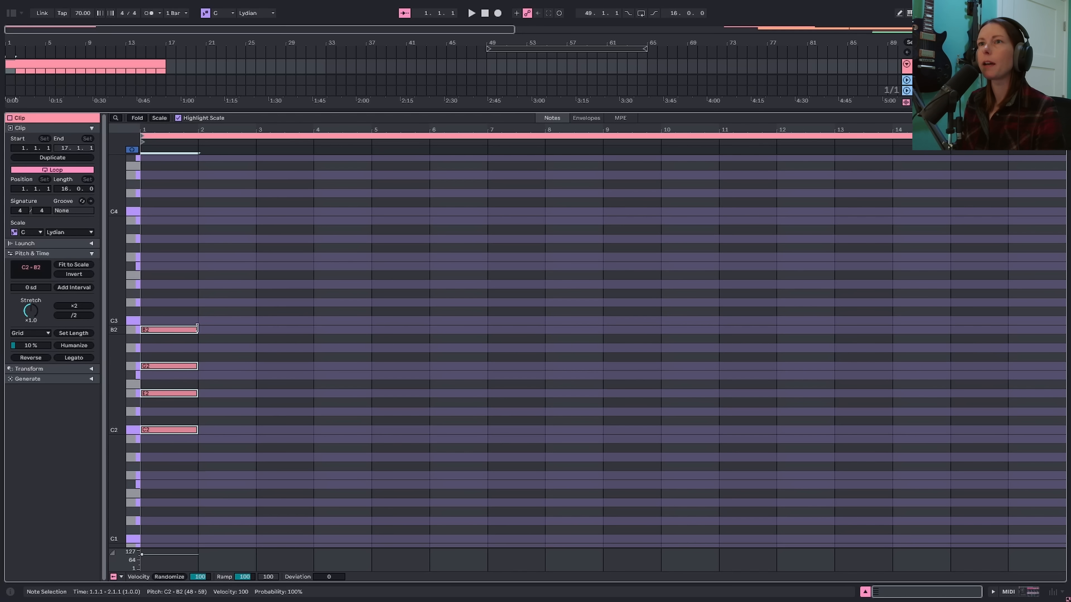
drag(196, 328, 371, 328)
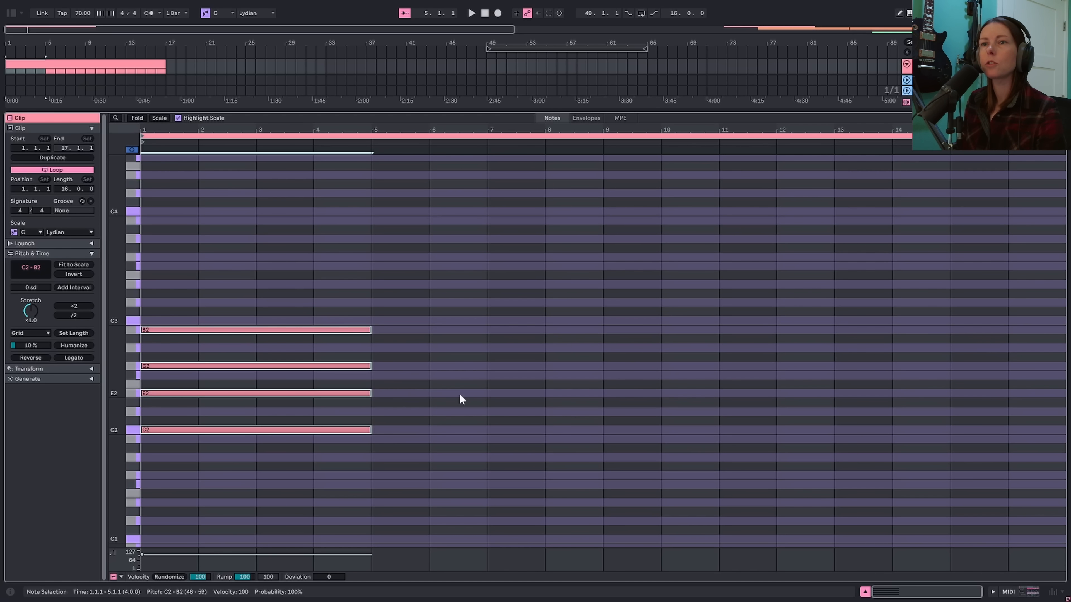
key(space)
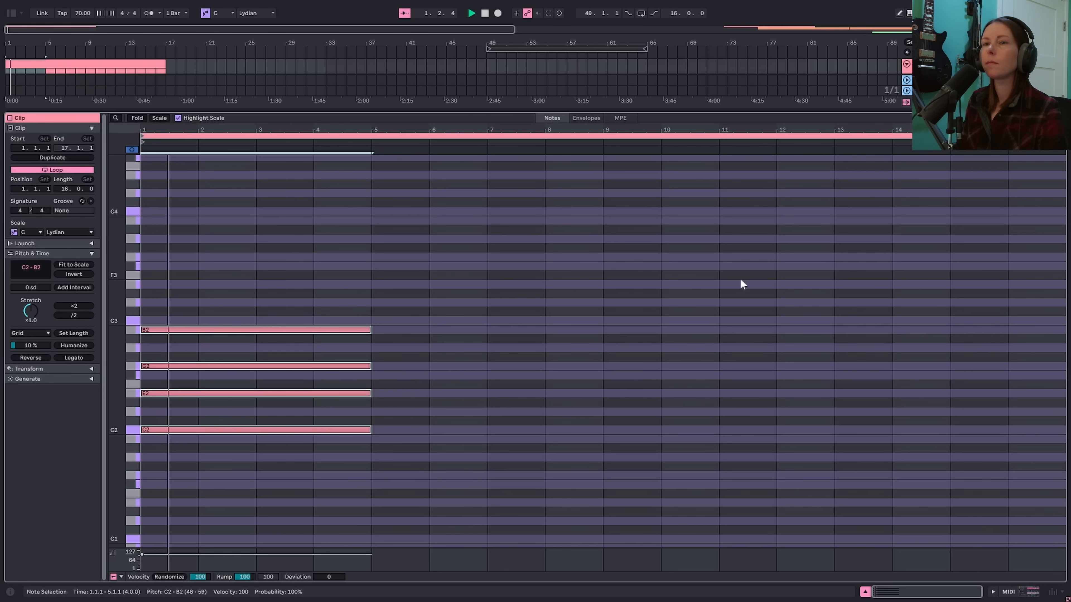
key(space)
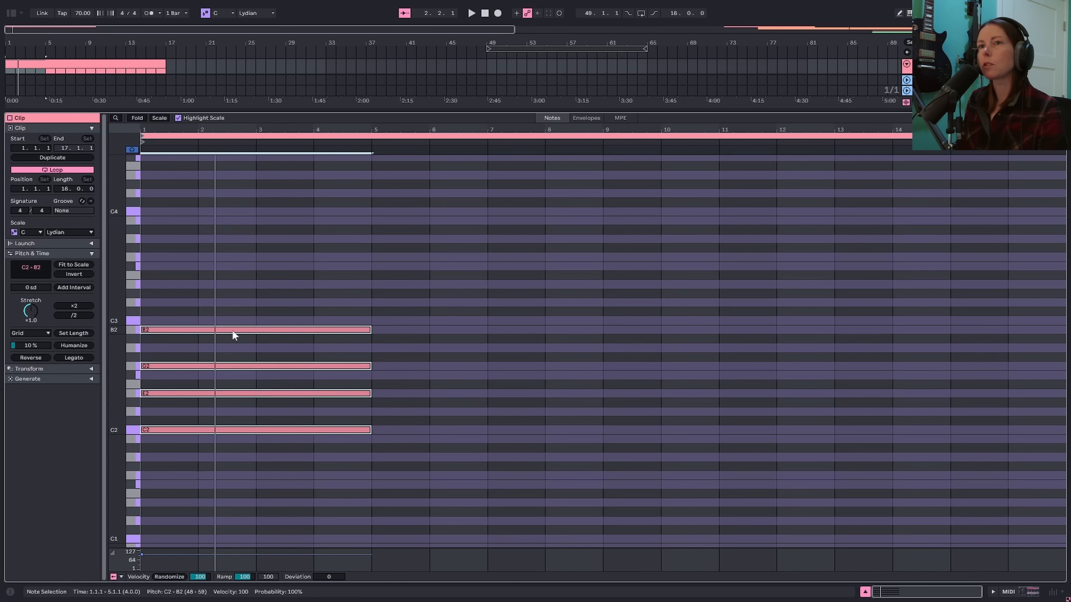
- Duplicate the chord to bar 5 and replace the copy's B2 with a four-bar F#3
mouse_move(225, 329)
ctrl+mouse_down()
mouse_move(479, 331)
mouse_move(529, 344)
mouse_move(497, 330)
mouse_move(463, 335)
ctrl+mouse_up()
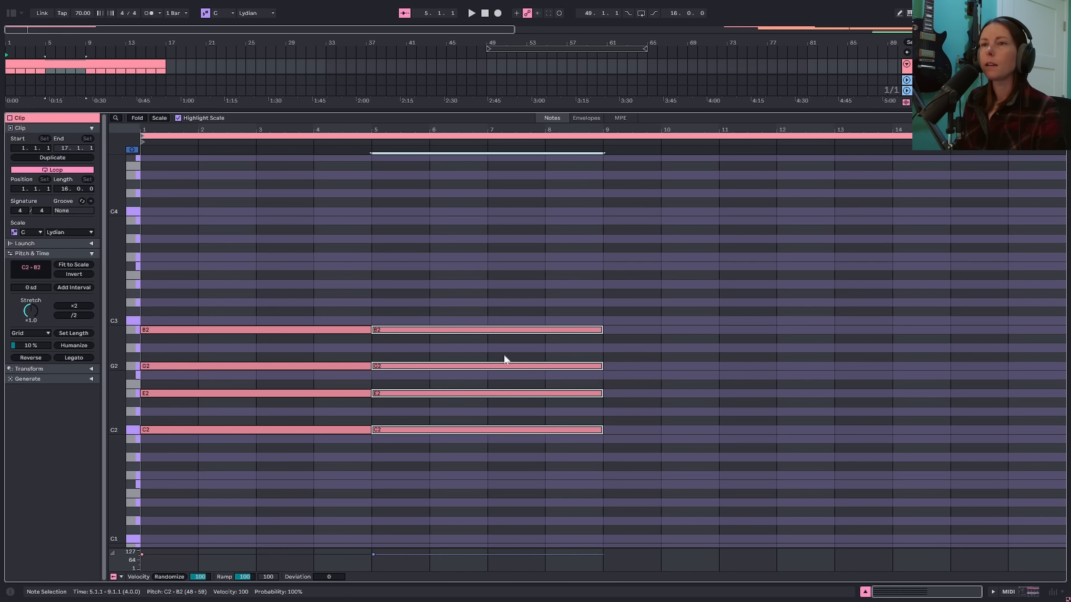
scroll(503, 346, down, 2)
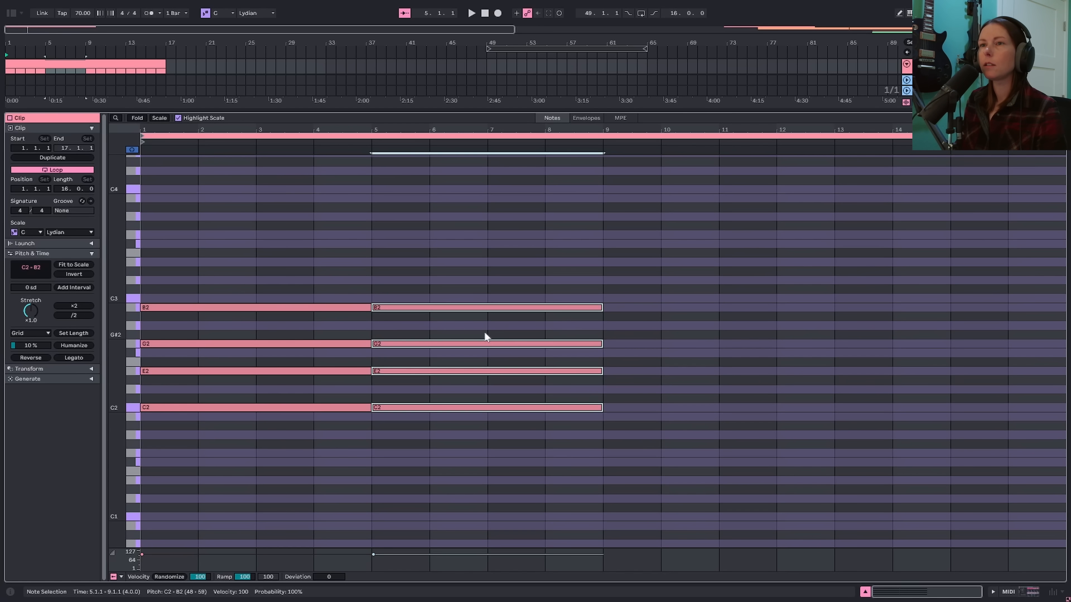
click(437, 330)
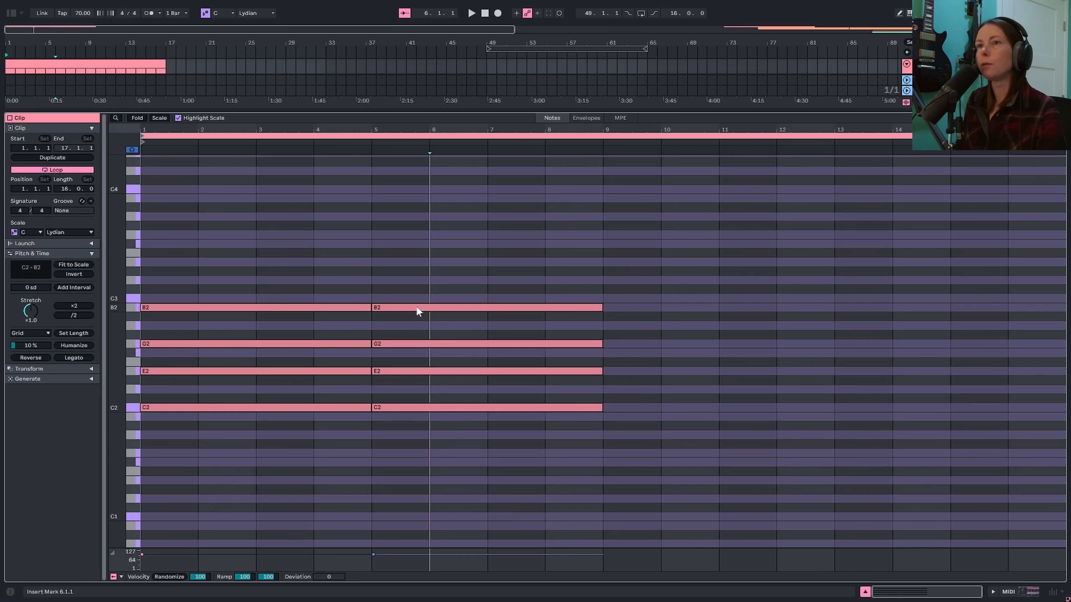
double_click(417, 307)
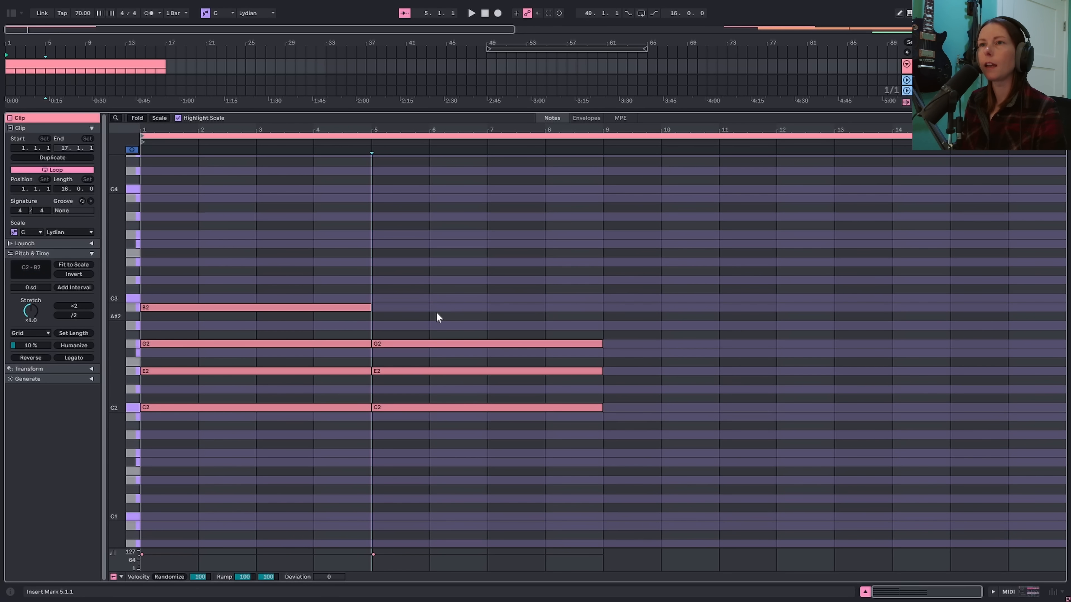
double_click(385, 244)
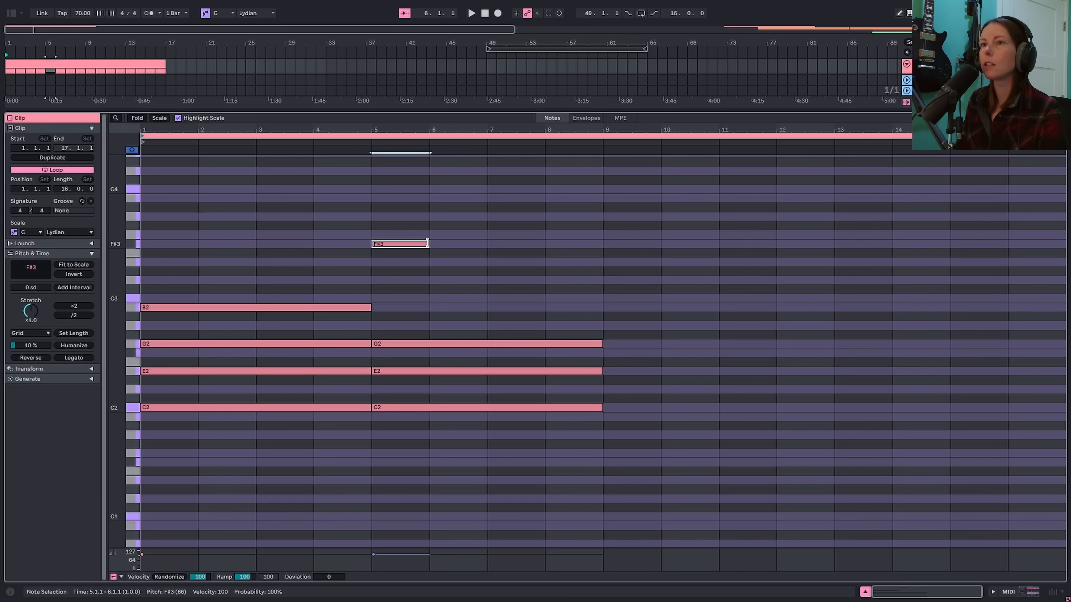
drag(428, 243, 577, 244)
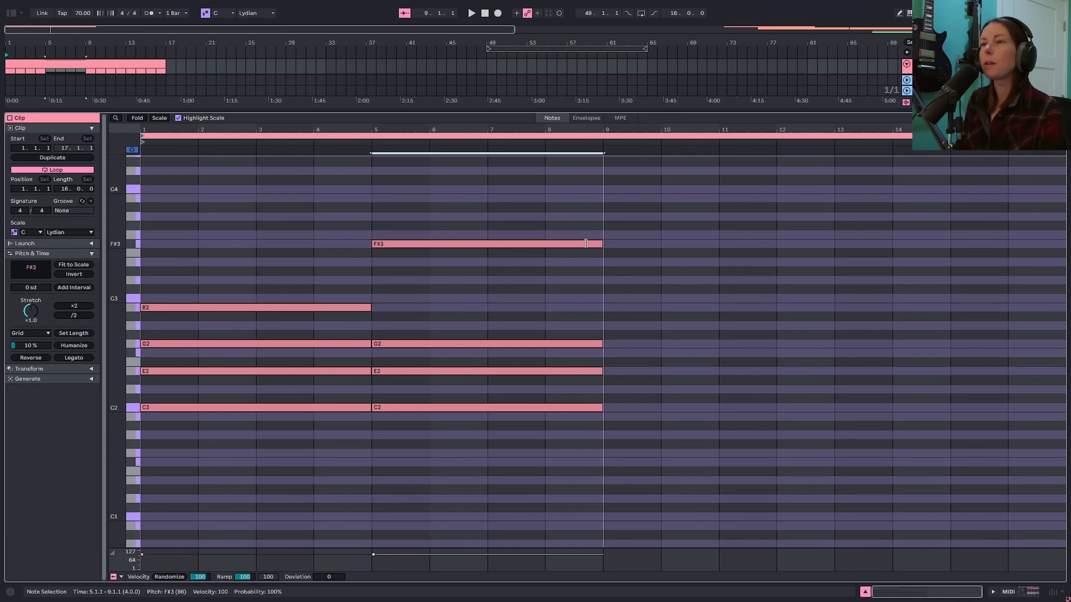
- Extend all notes of the second chord to end at bar 13 and play it from bar 5
drag(580, 467, 578, 297)
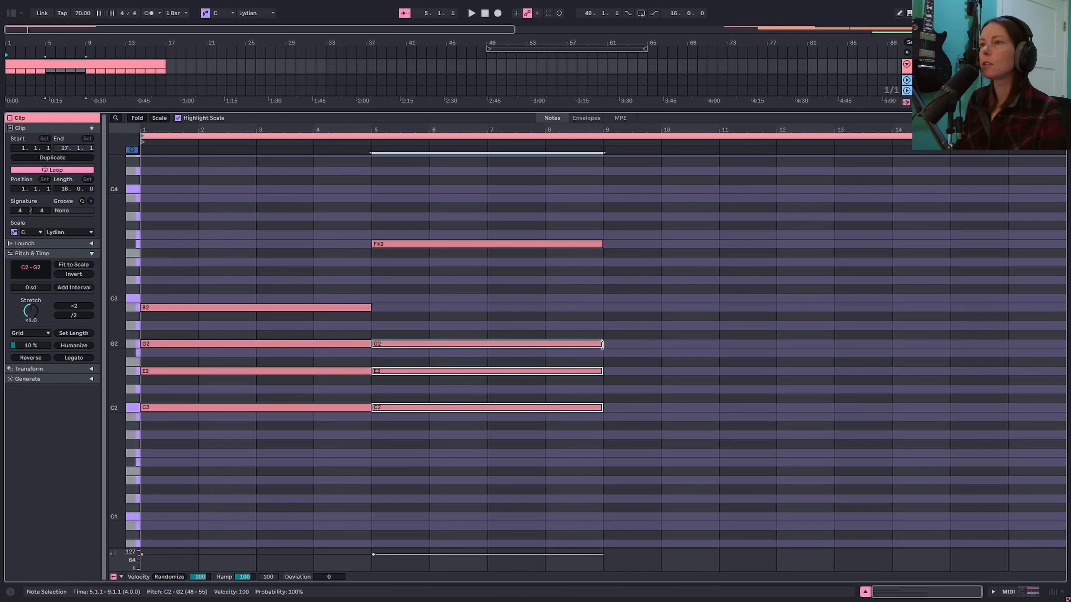
drag(602, 344, 847, 346)
drag(603, 242, 832, 243)
click(390, 265)
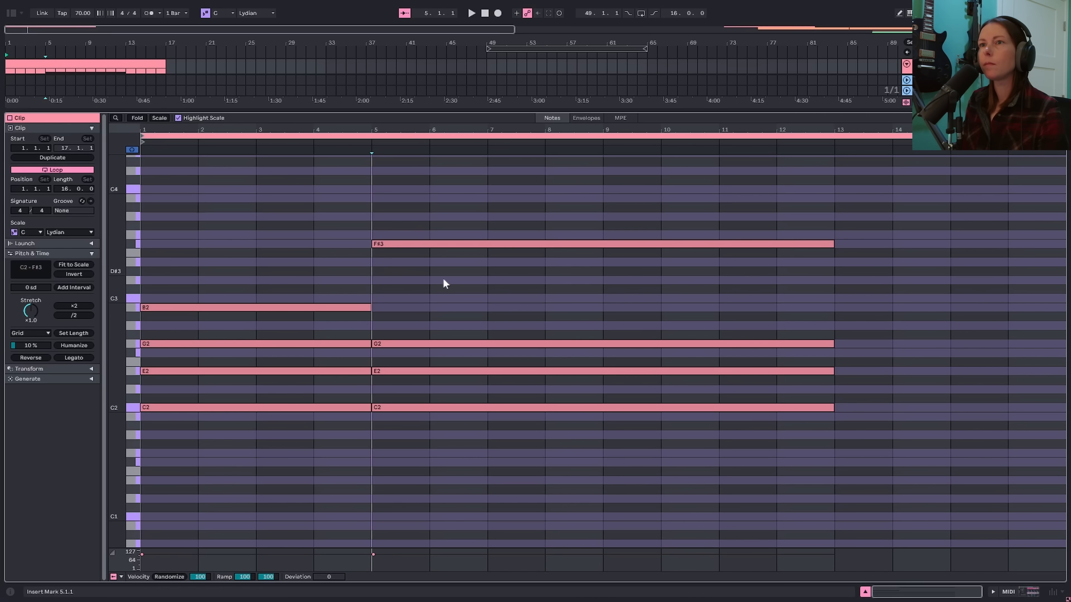
key(space)
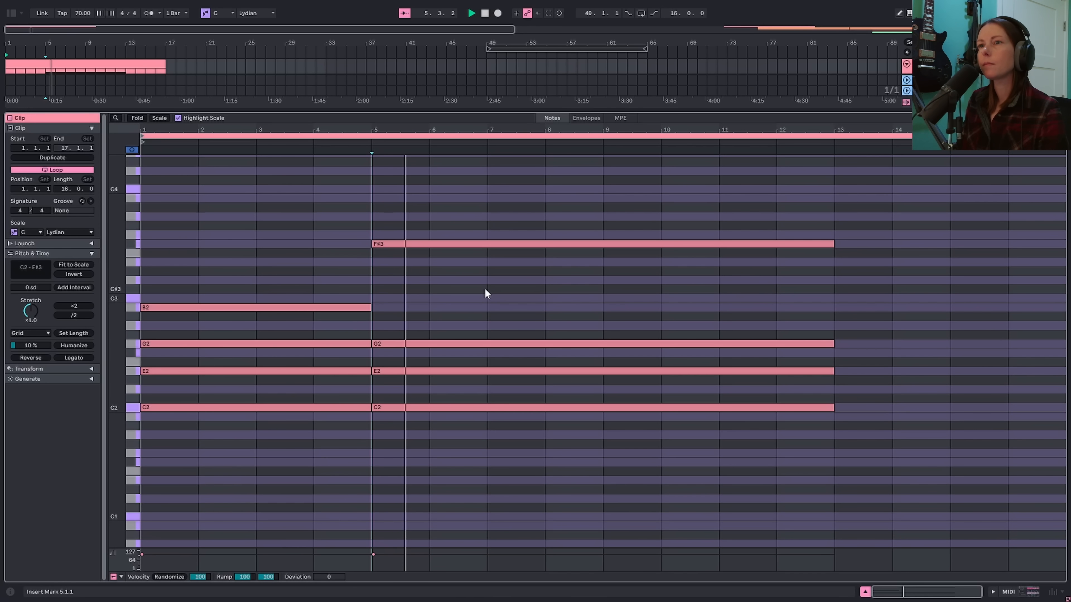
key(space)
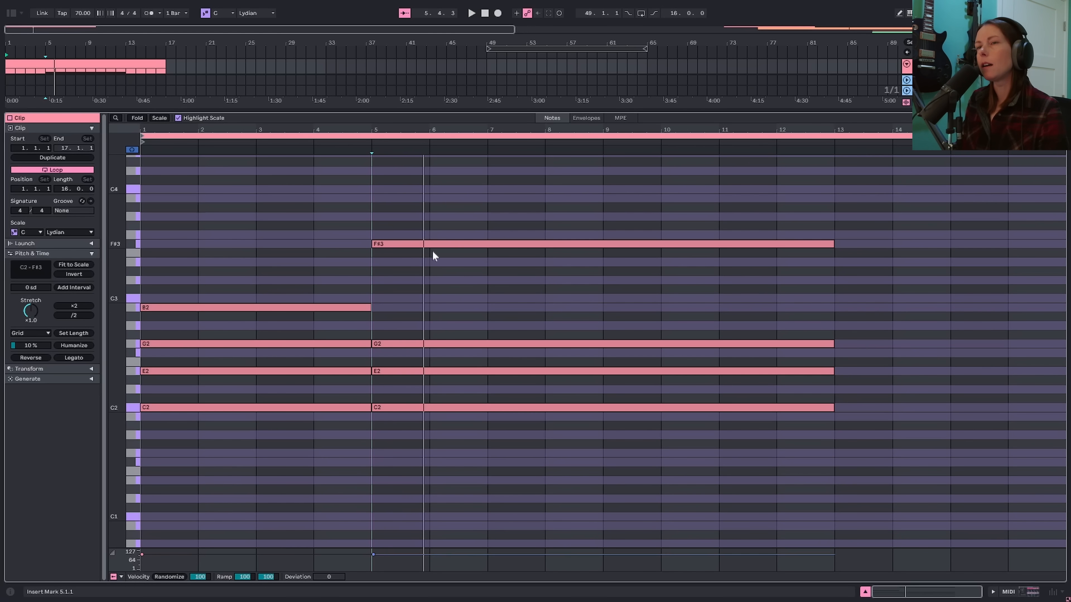
- Lower the second chord's F#3 by one octave to F#2 and play the chord from bar 5
click(423, 245)
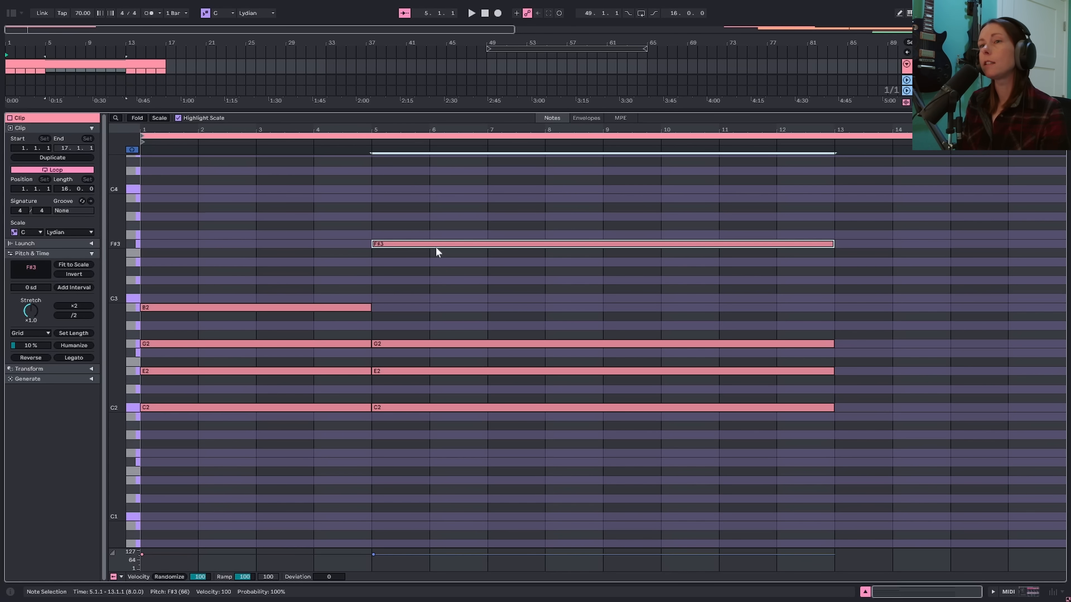
key(shift+Down)
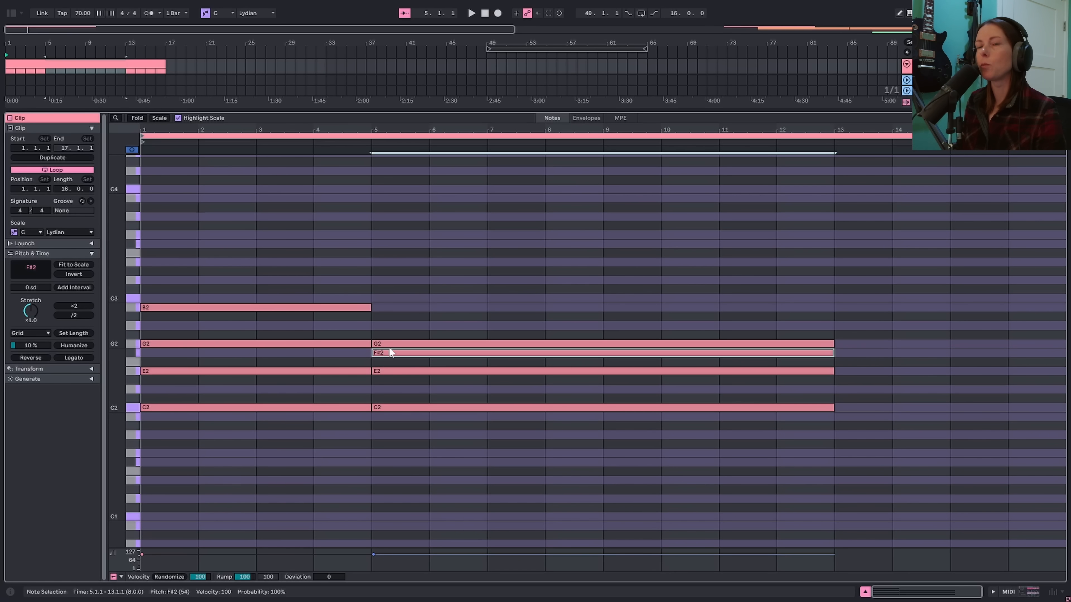
click(416, 418)
drag(416, 419, 409, 306)
click(408, 306)
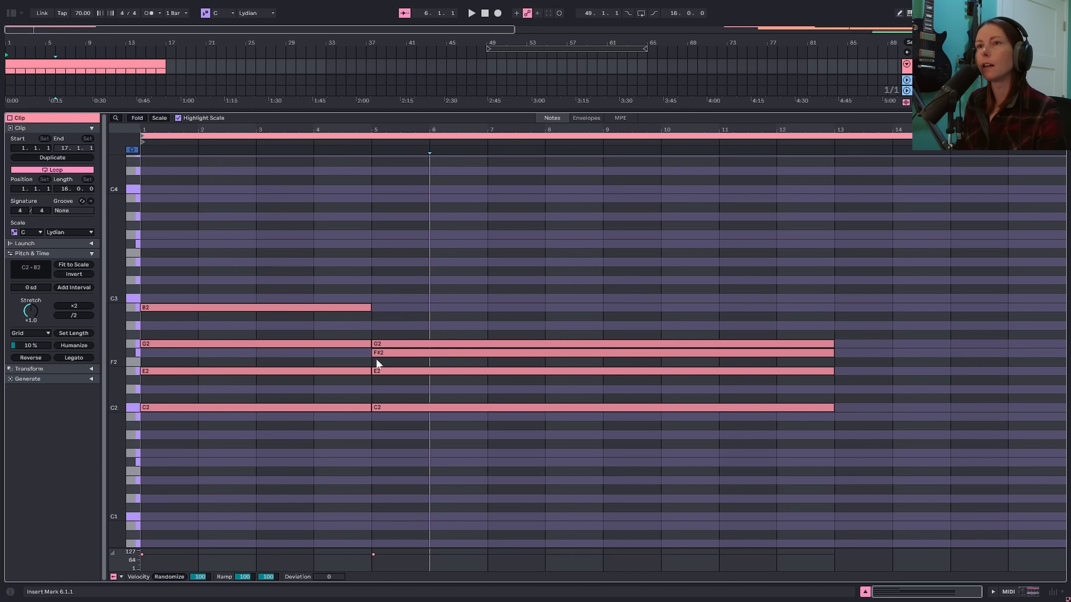
click(400, 354)
click(373, 361)
key(space)
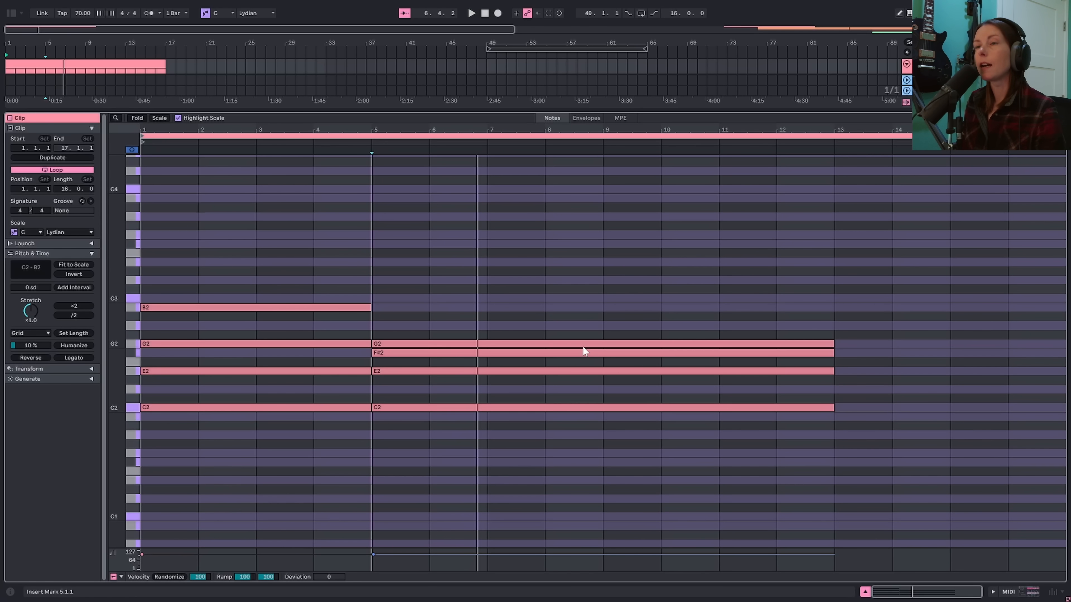
- Copy the four-note first chord to bar 13 so it fills the clip's last four bars
scroll(704, 382, up, 3)
scroll(803, 395, down, 2)
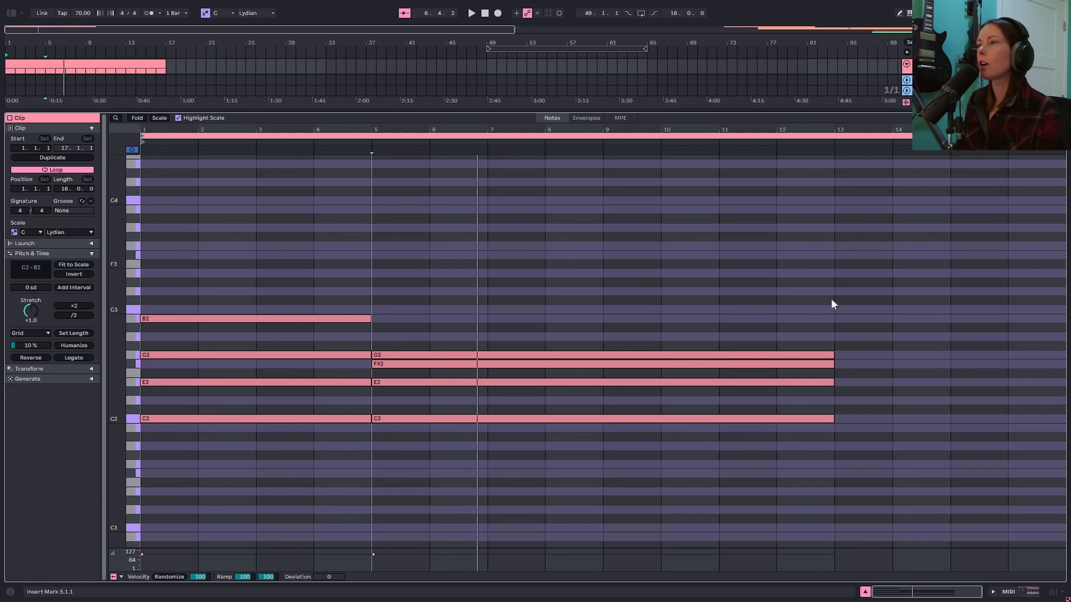
drag(326, 458, 863, 321)
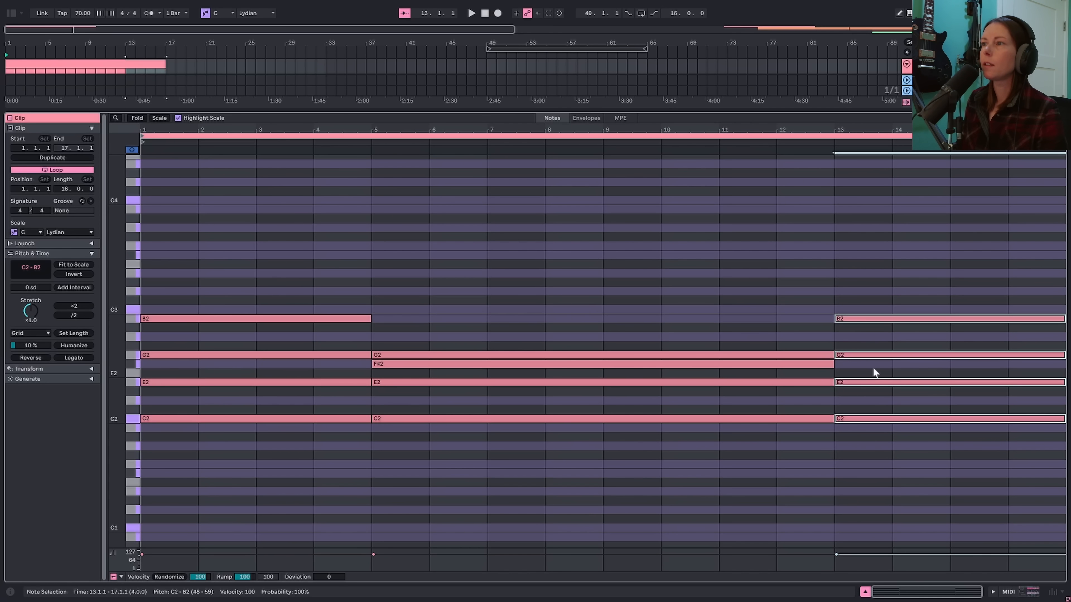
- Add a D3 note on top of the bar 13 chord and extend it to the end of the clip
key(b)
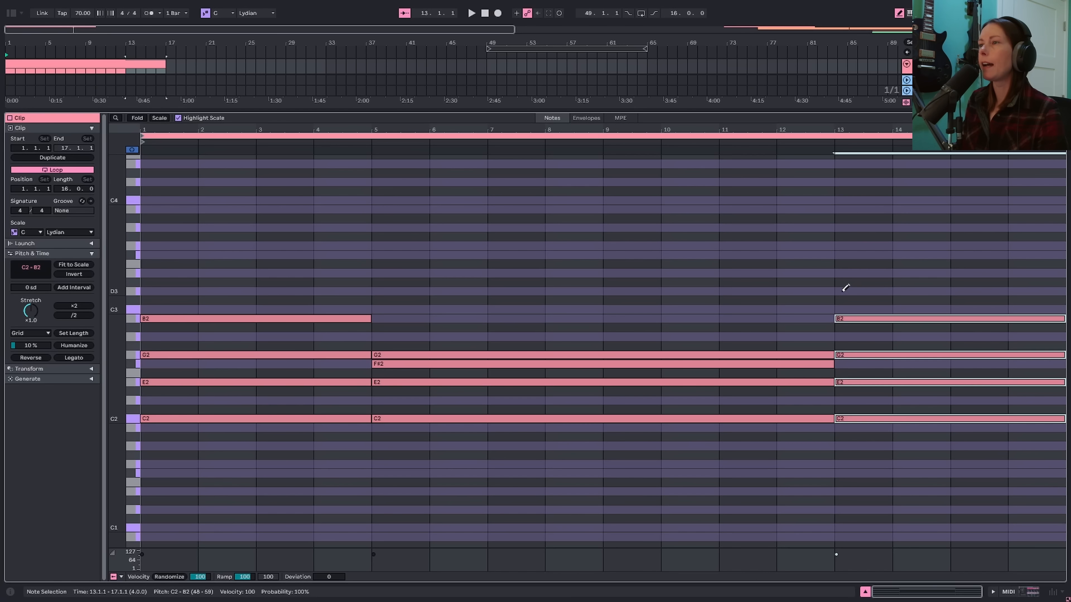
click(843, 291)
key(b)
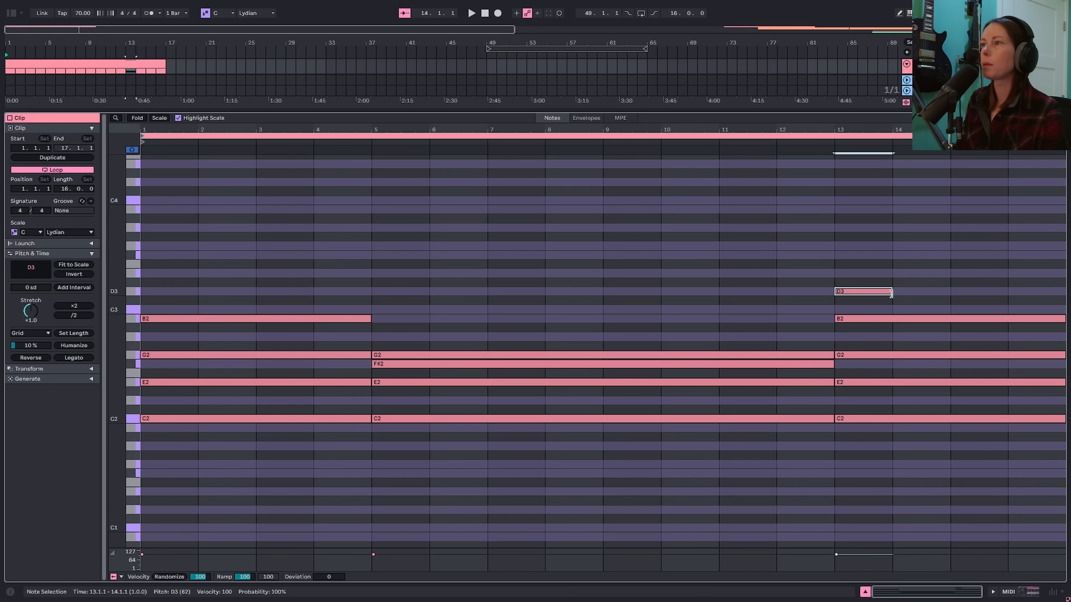
drag(891, 292, 902, 293)
drag(901, 294, 1065, 294)
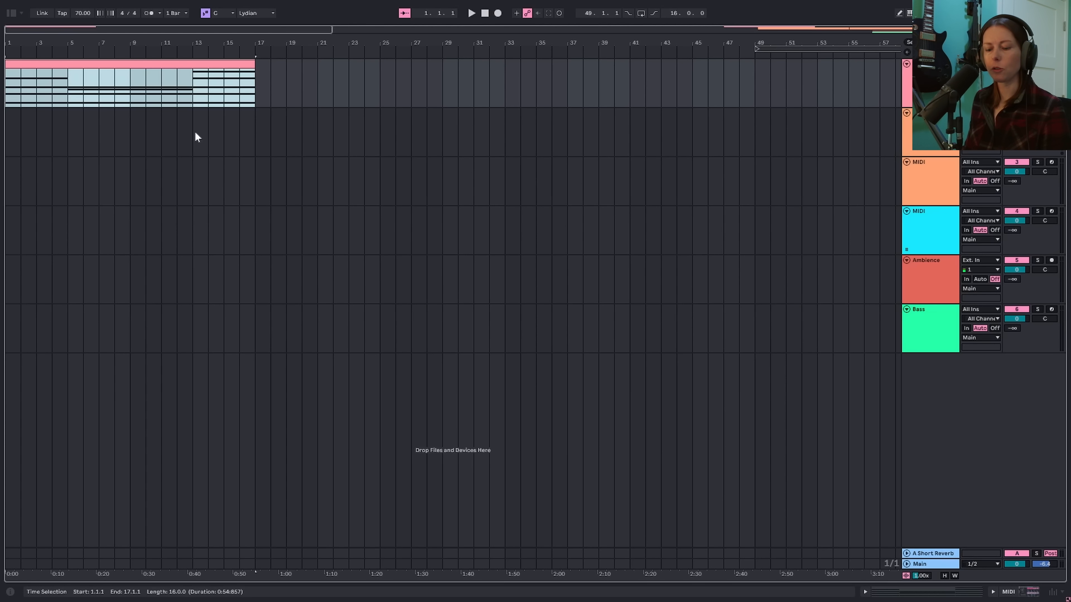
- Bounce the 16-bar choir clip to a new audio track and add EQ Eight to that track
key(ctrl+b)
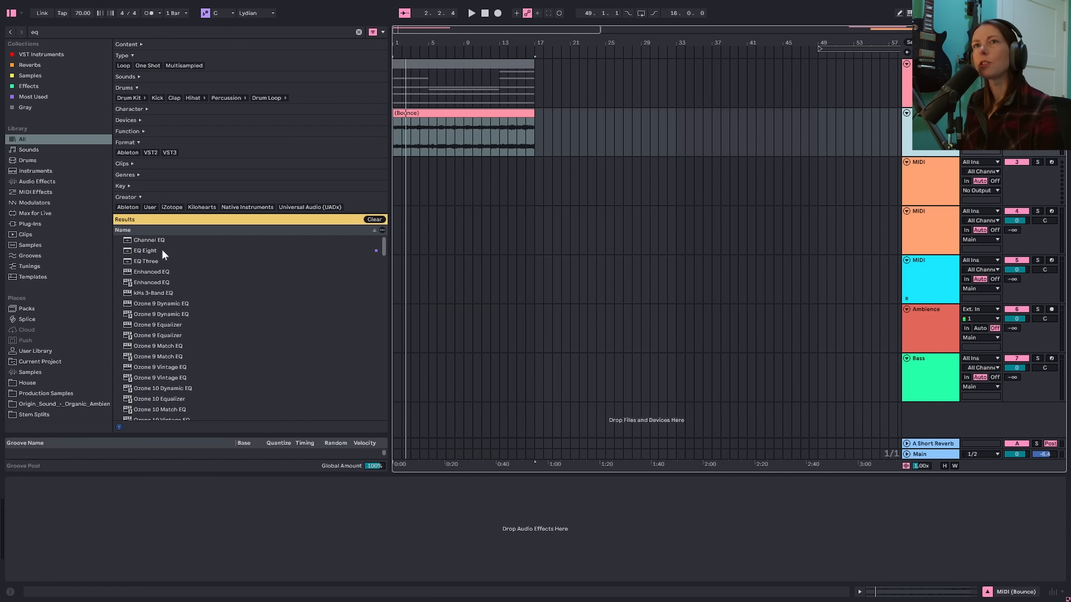
double_click(156, 249)
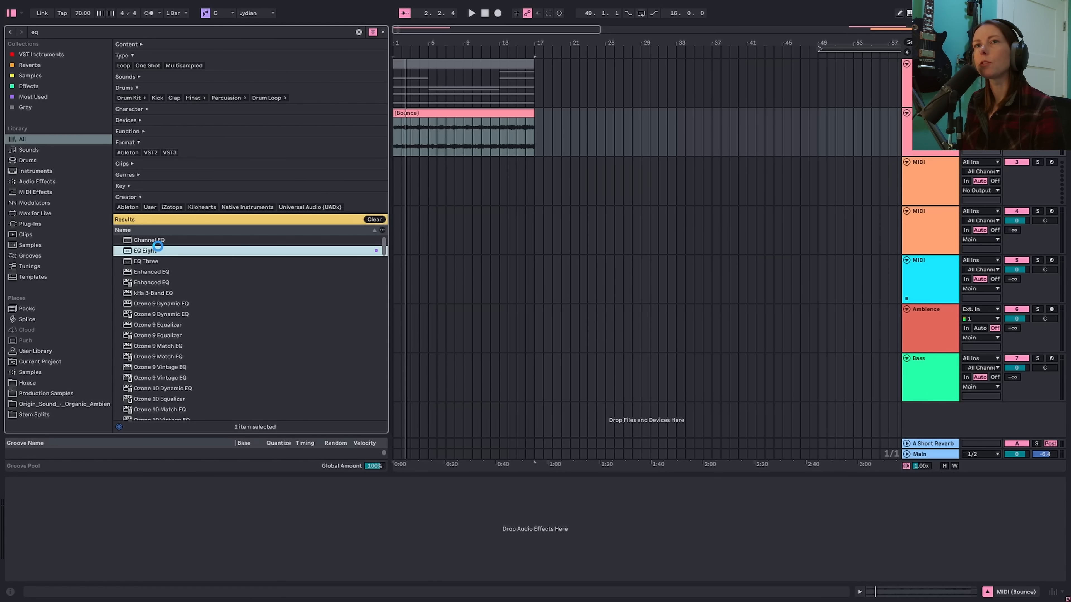
- Add Auto Filter and Hybrid Reverb after EQ Eight on the bounced choir track
click(71, 33)
text(auto)
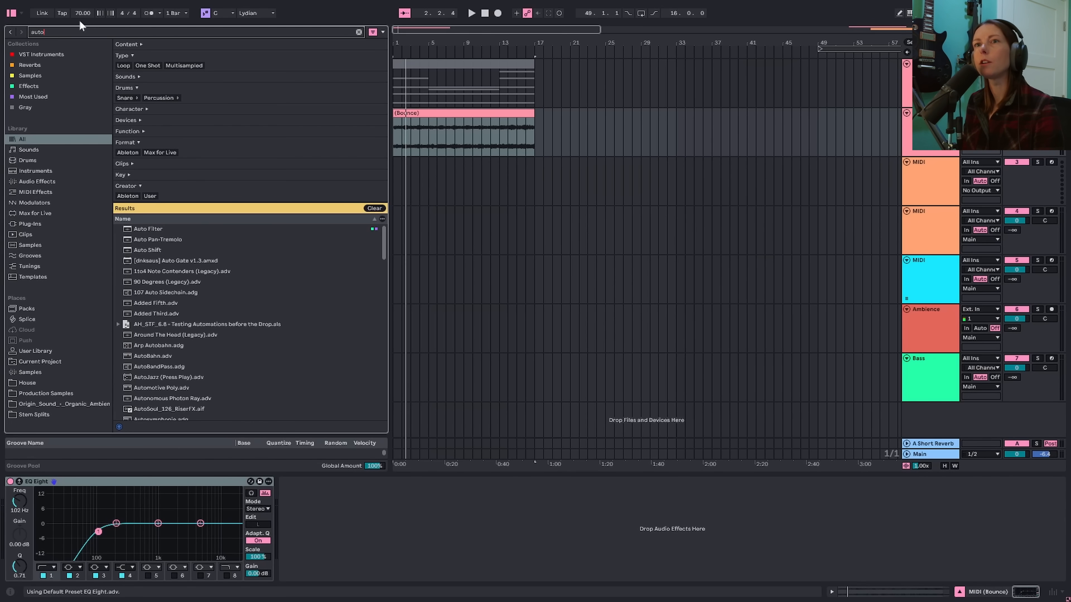
click(153, 228)
click(114, 31)
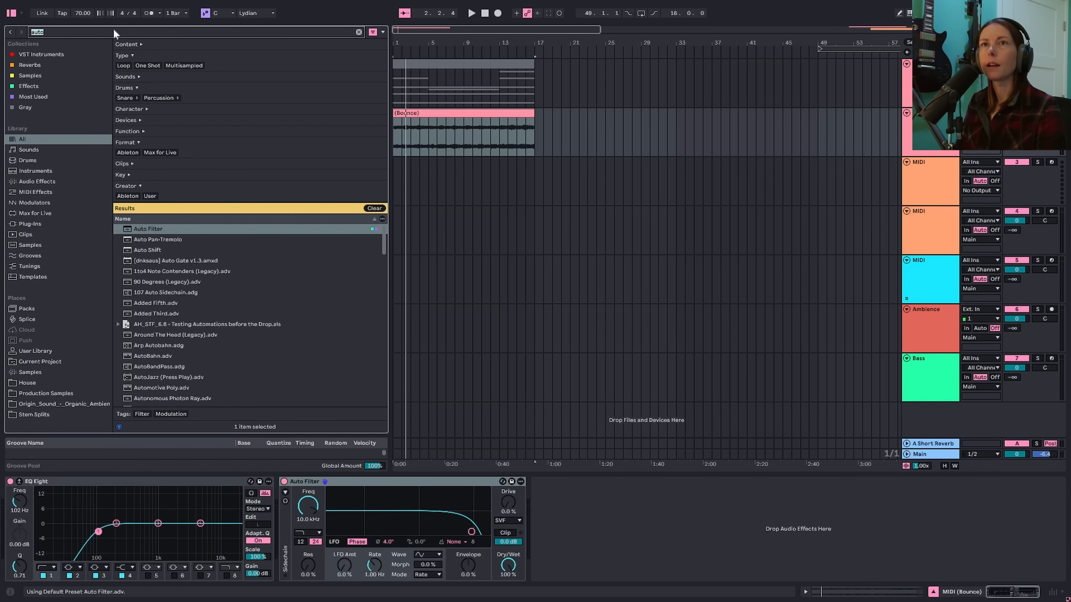
text(hybri)
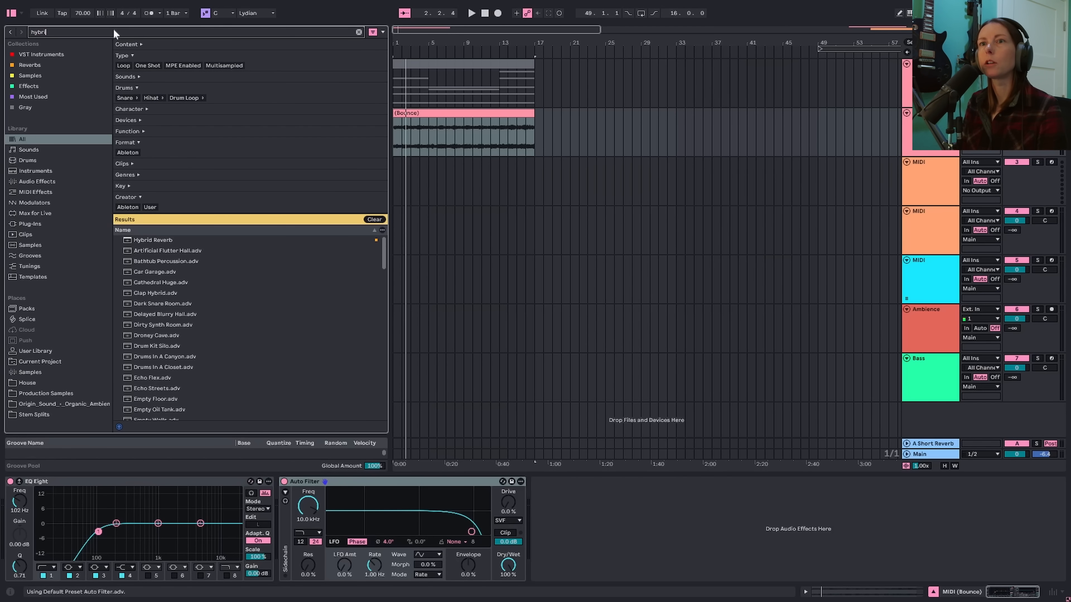
double_click(166, 240)
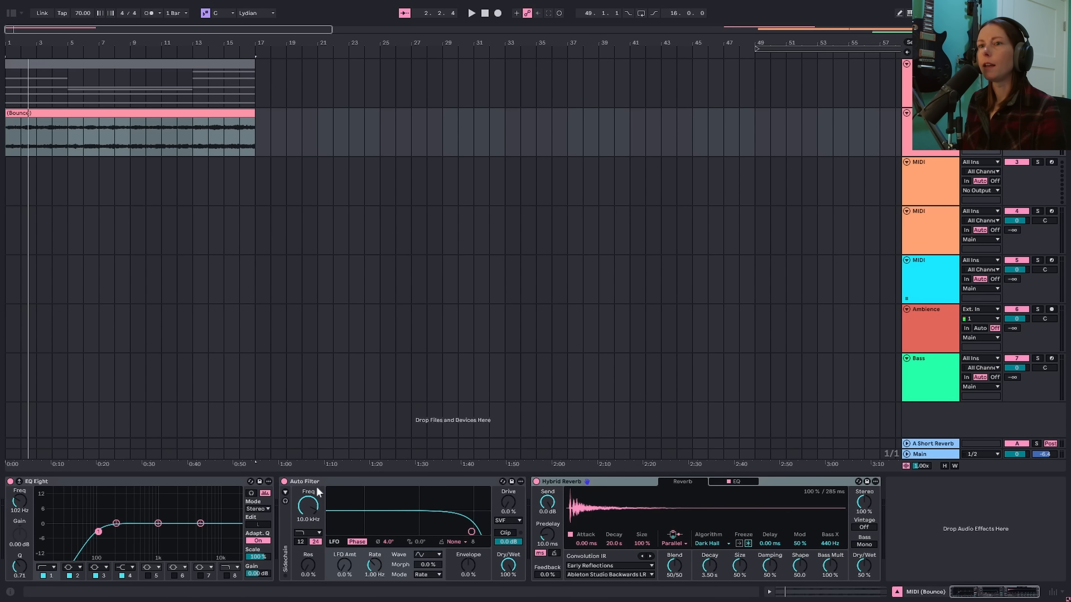
- Play the bounced choir and lower its Auto Filter cutoff to about 879 Hz
key(space)
drag(308, 510, 308, 528)
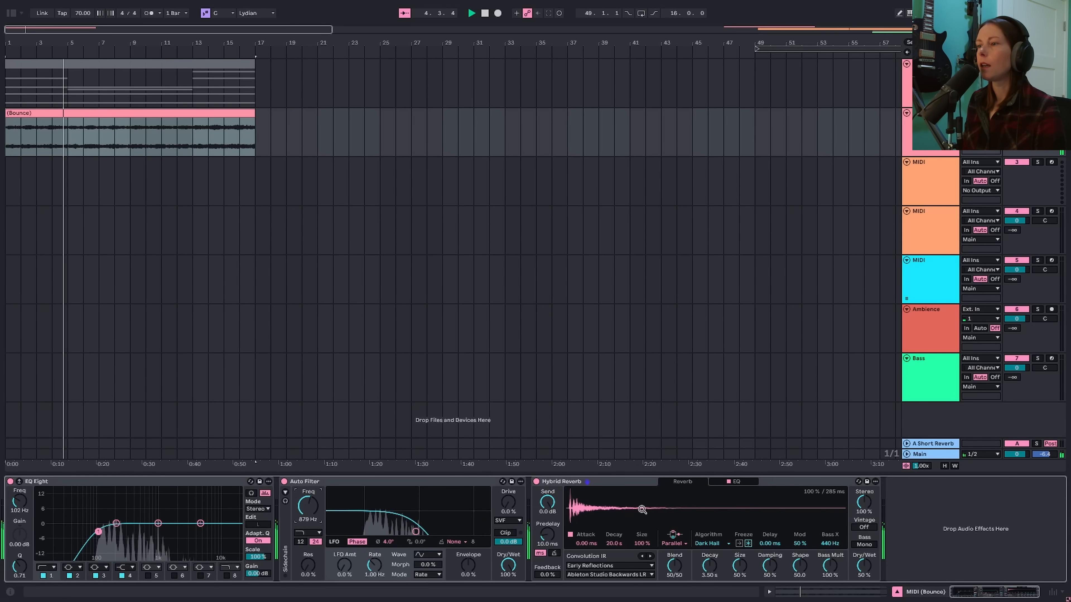
key(space)
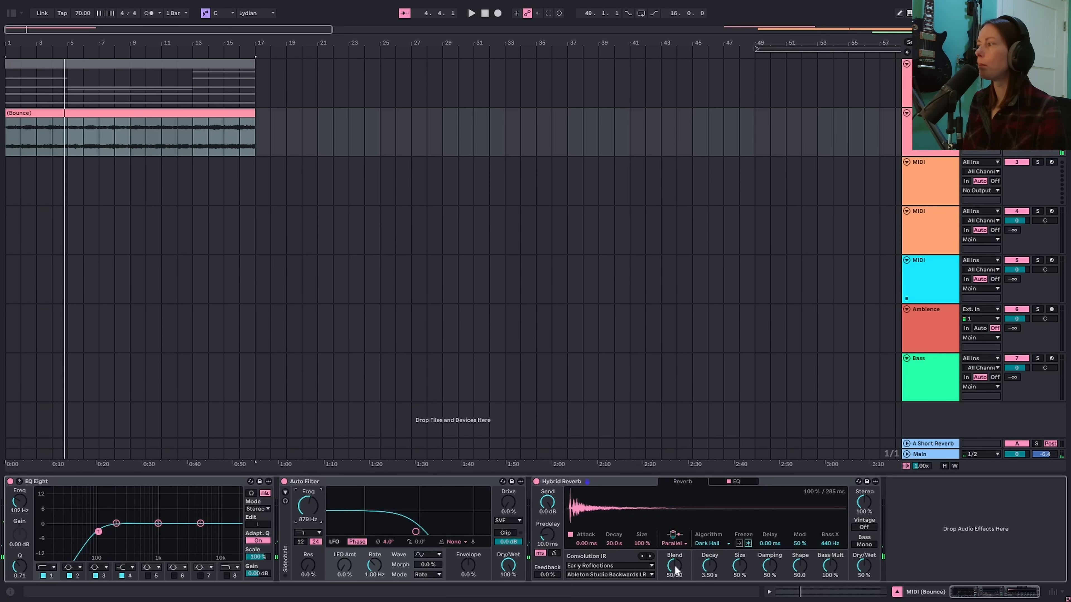
- Set Hybrid Reverb's blend to 100/0 and load the Shimmering Sky LR impulse response from Bigger Spaces
drag(674, 565, 674, 582)
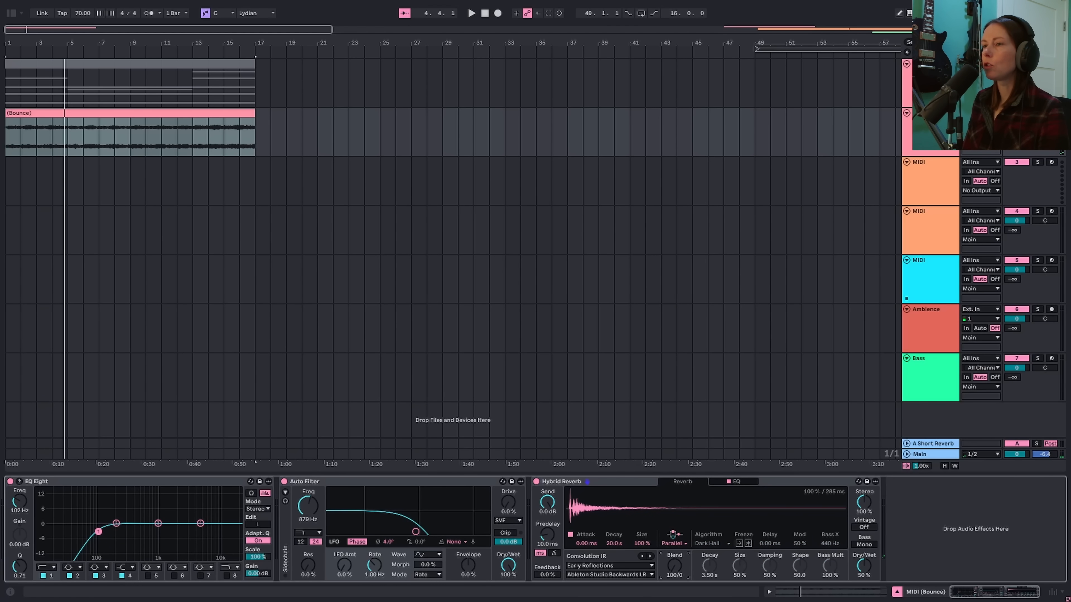
click(623, 565)
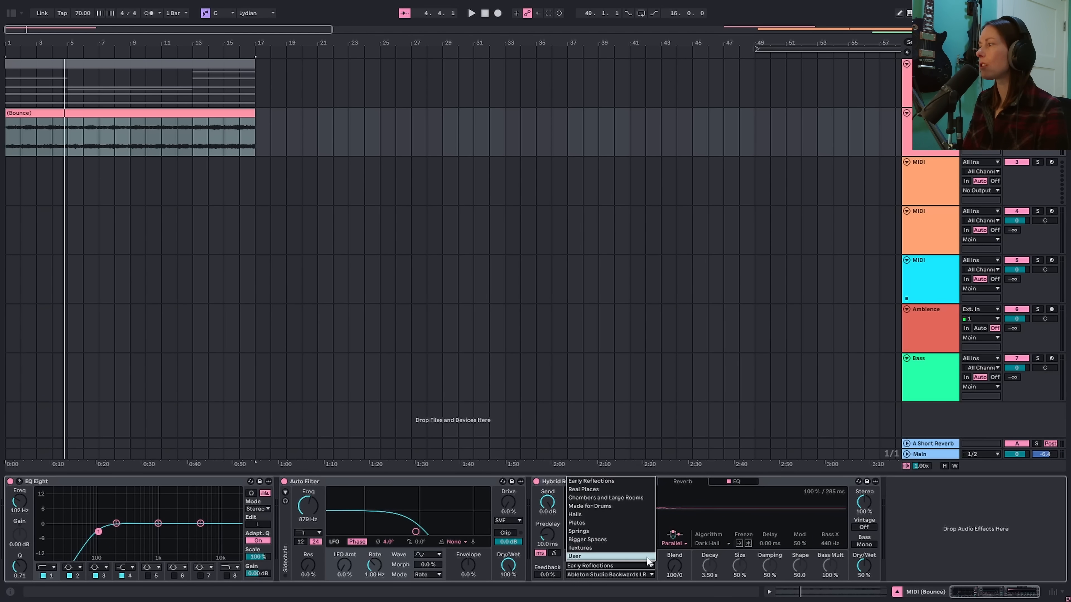
click(636, 540)
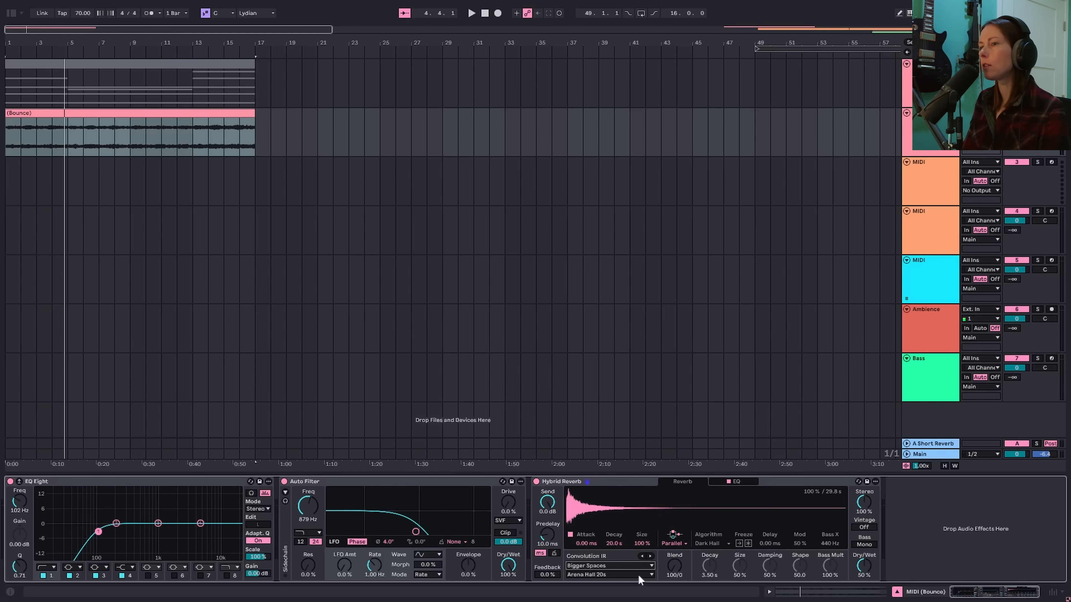
click(638, 573)
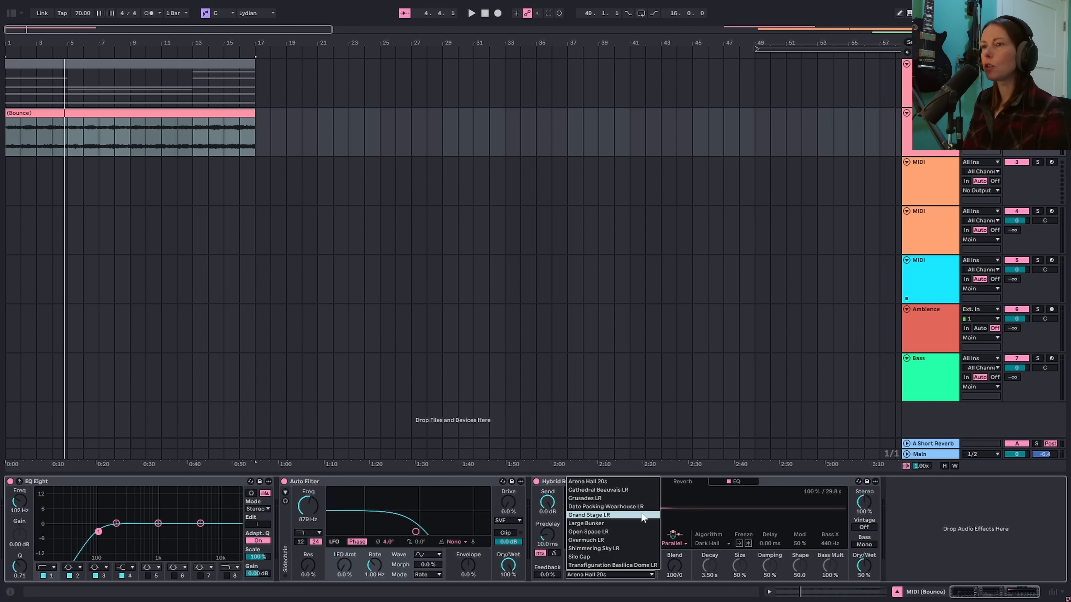
click(633, 548)
- Play the bounced choir, check Hybrid Reverb's EQ curve, and raise the reverb's Dry/Wet amount
key(space)
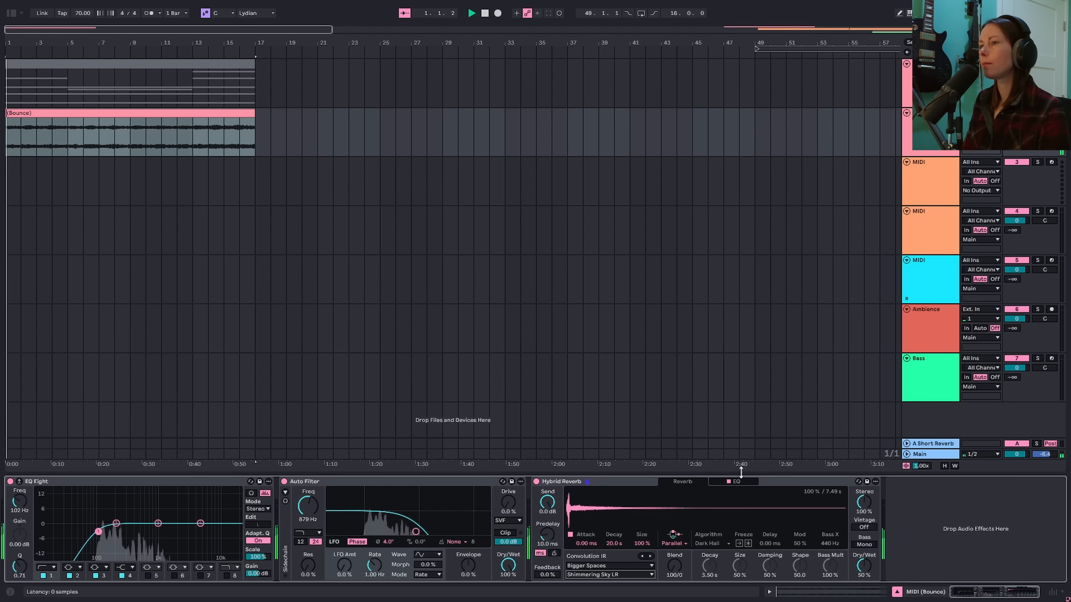
click(736, 482)
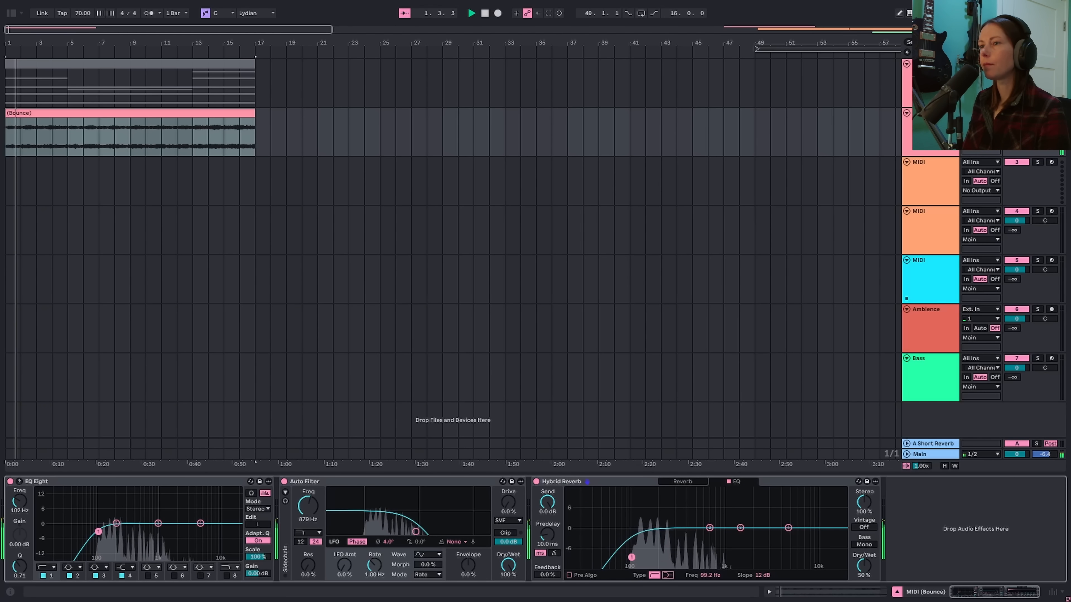
click(683, 481)
drag(863, 570, 863, 563)
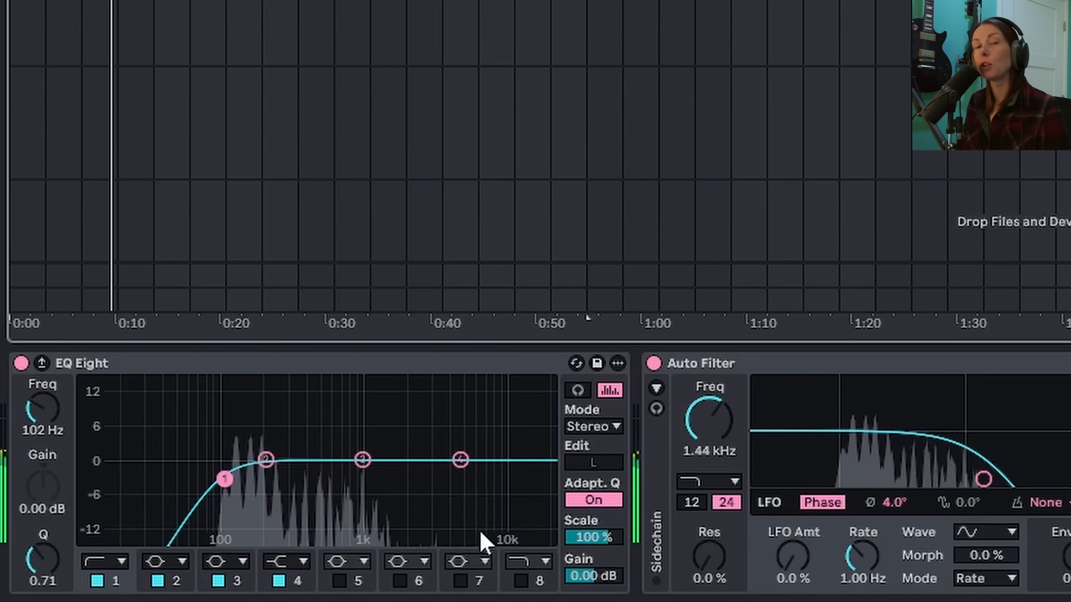
key(space)
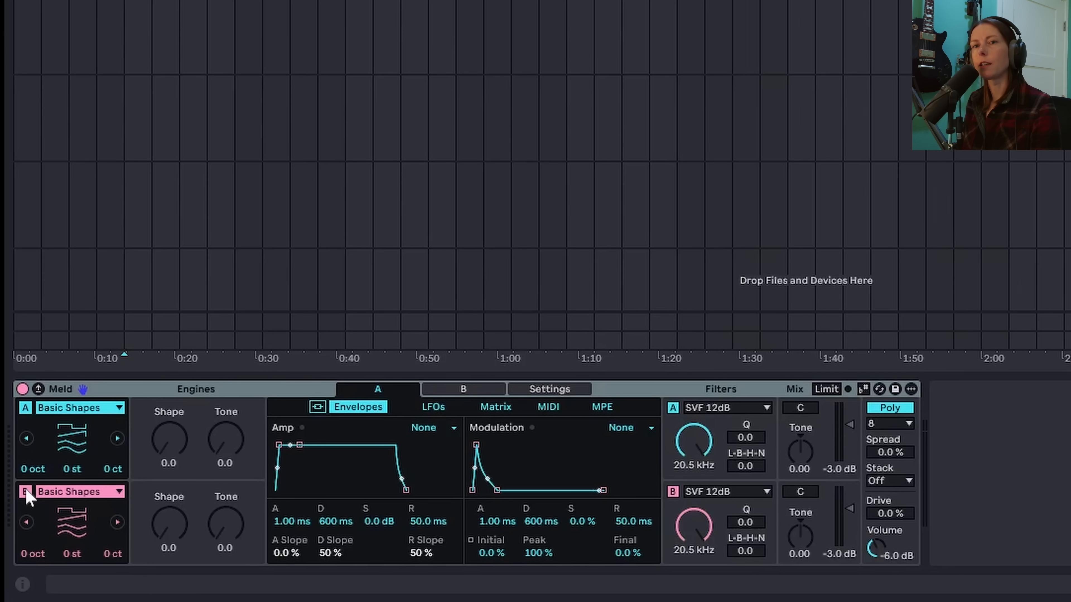
- Configure Meld with engine B off and engine A on Noise Loop, using about 677 ms amp attack and 2.34 s release
click(25, 492)
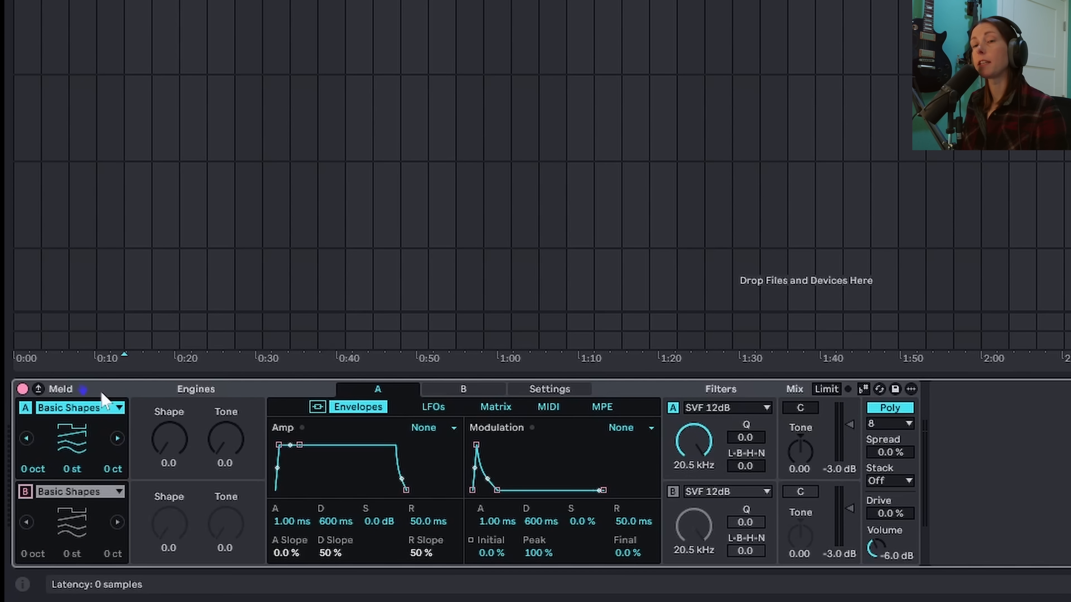
drag(279, 444, 296, 445)
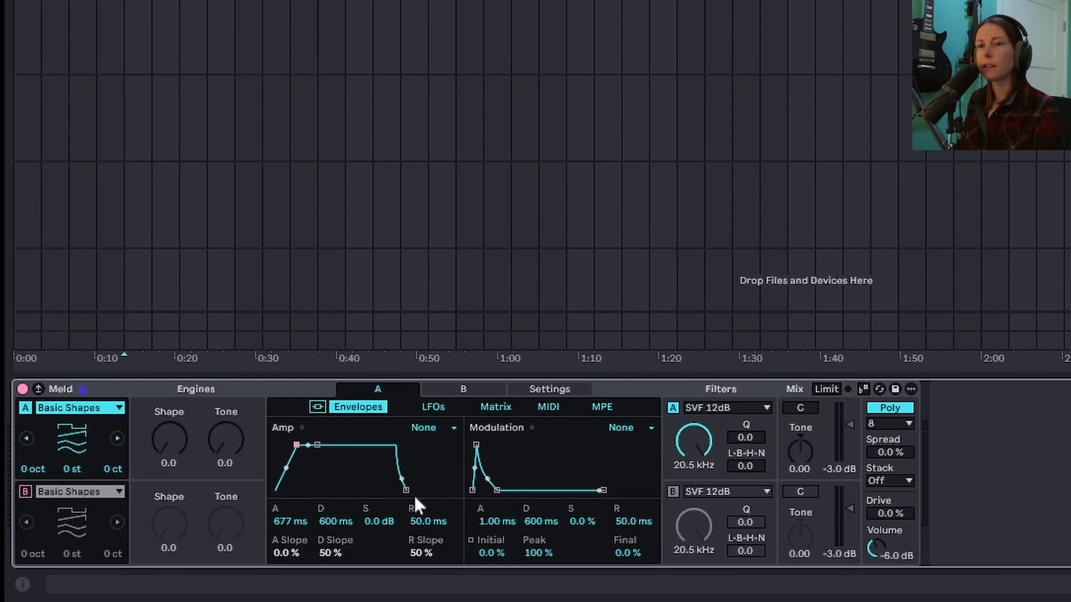
drag(406, 490, 425, 490)
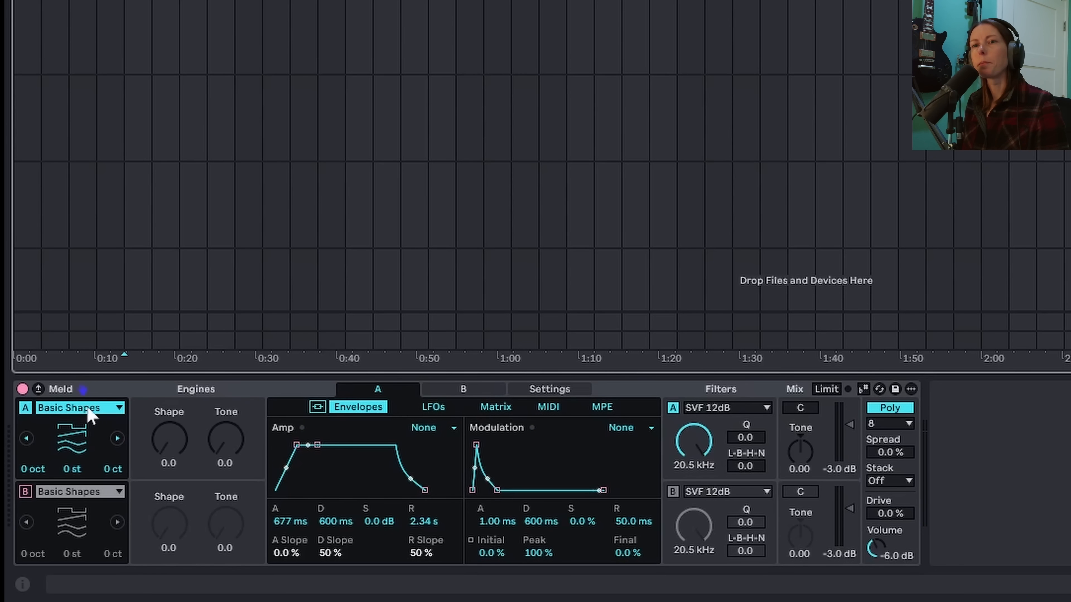
click(91, 413)
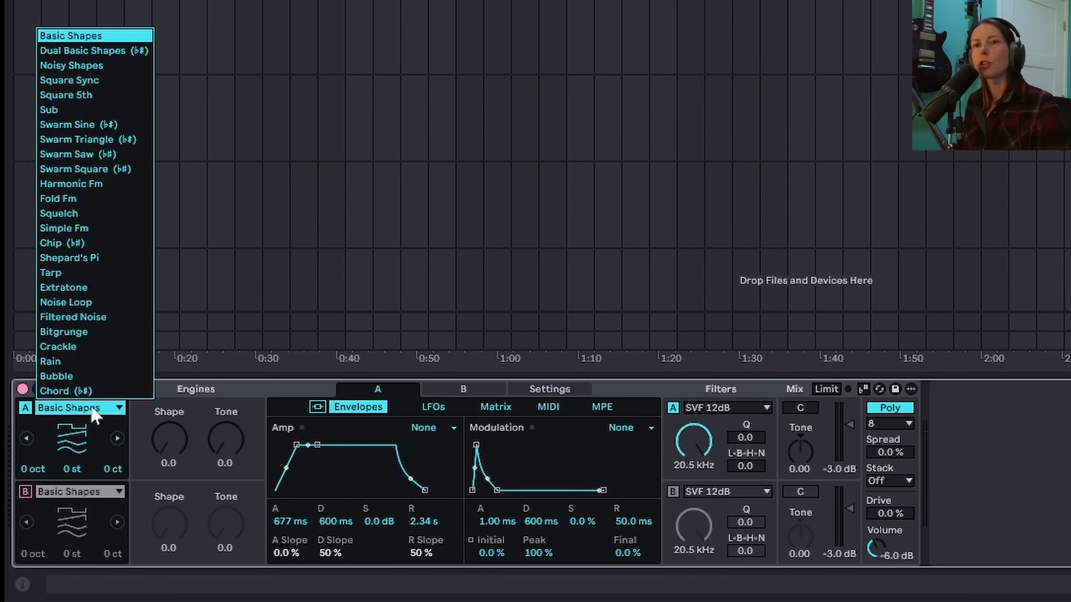
click(101, 302)
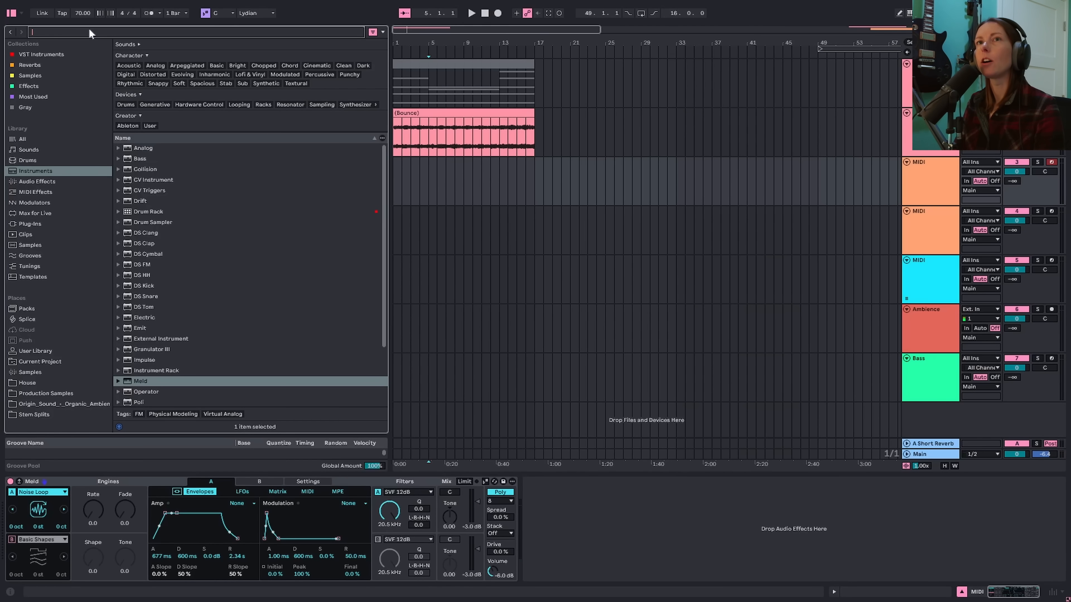
- Add Auto Filter after Meld and lower its cutoff to about 1.52 kHz
text(auto)
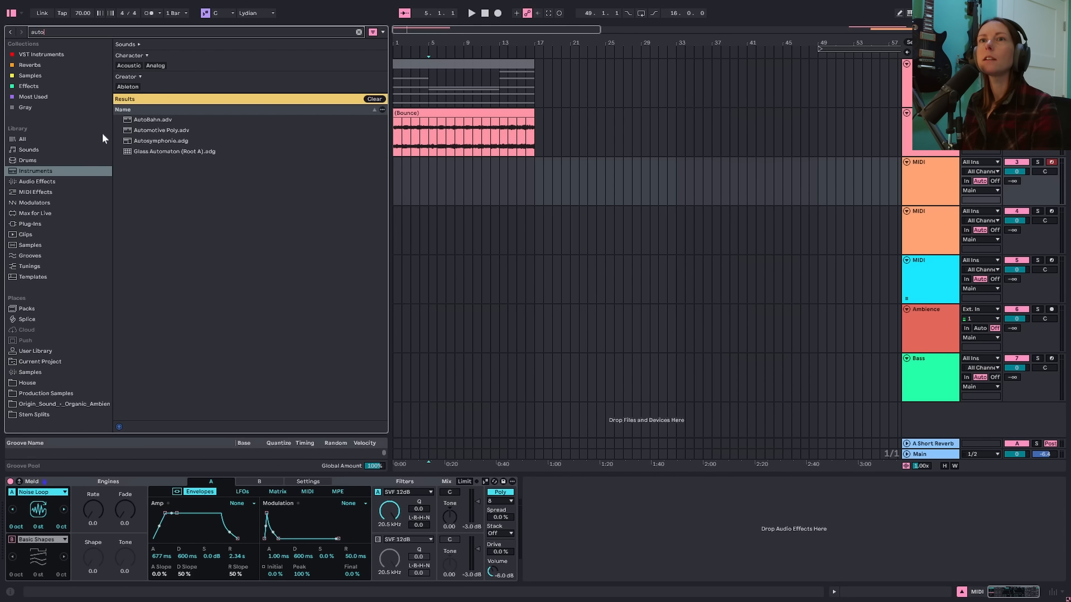
click(32, 135)
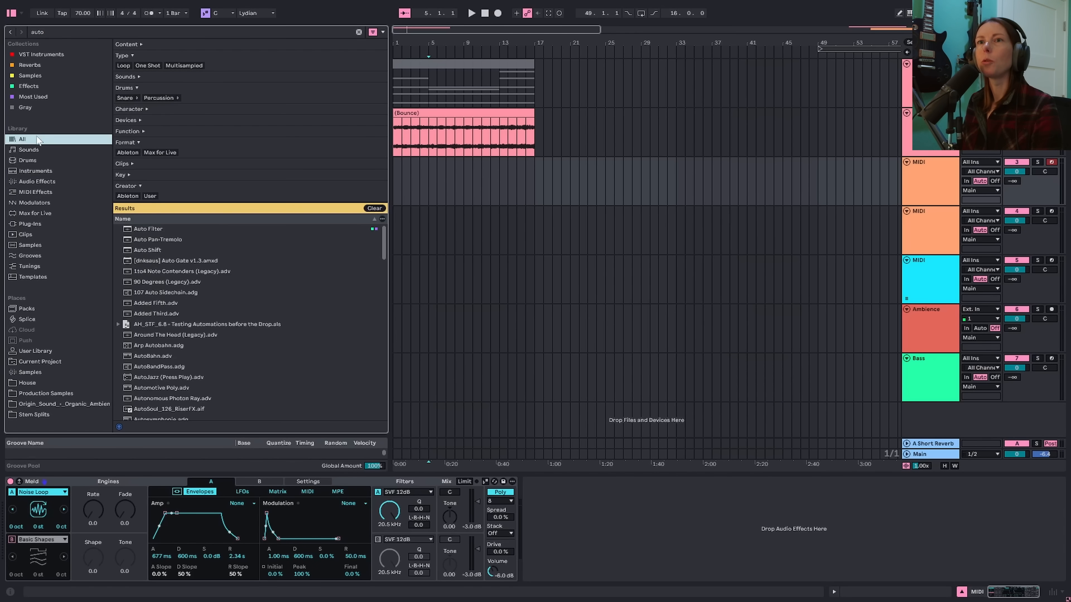
double_click(155, 229)
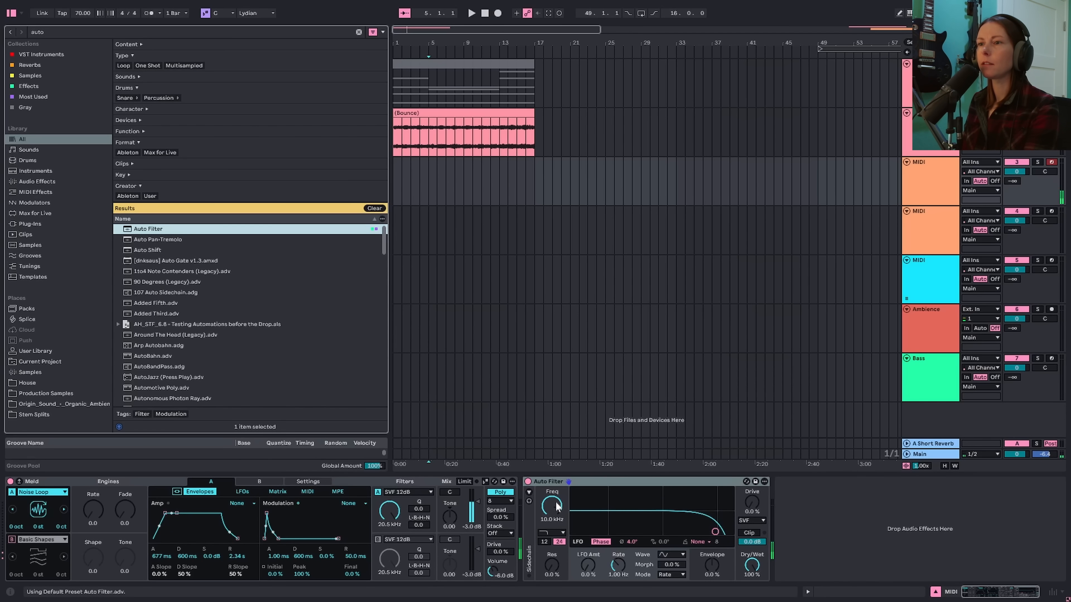
drag(556, 506, 556, 540)
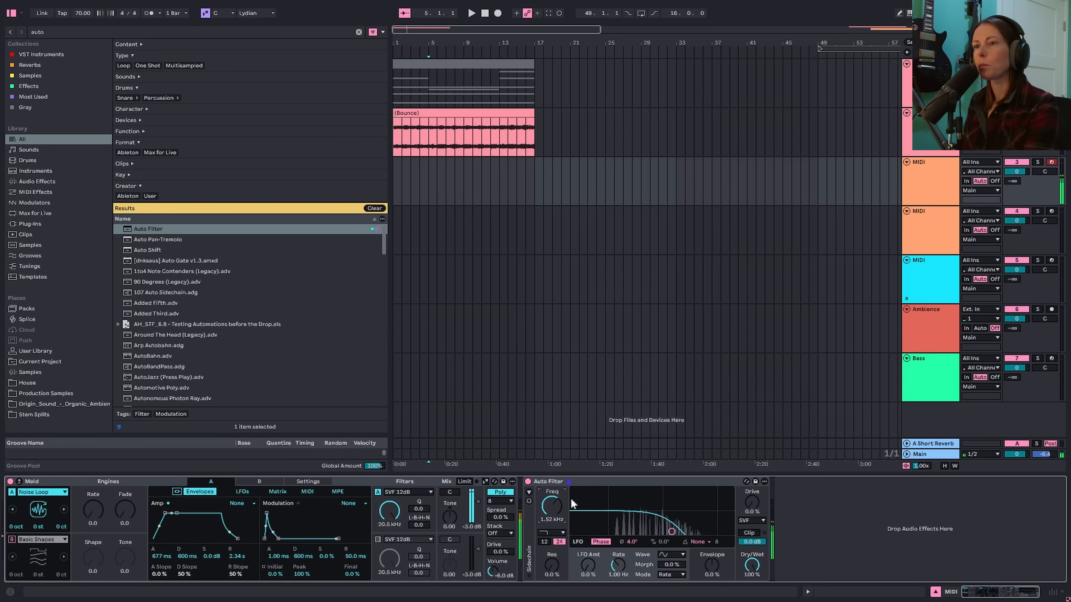
- Insert EQ Eight between Meld and Auto Filter
key(ctrl+f)
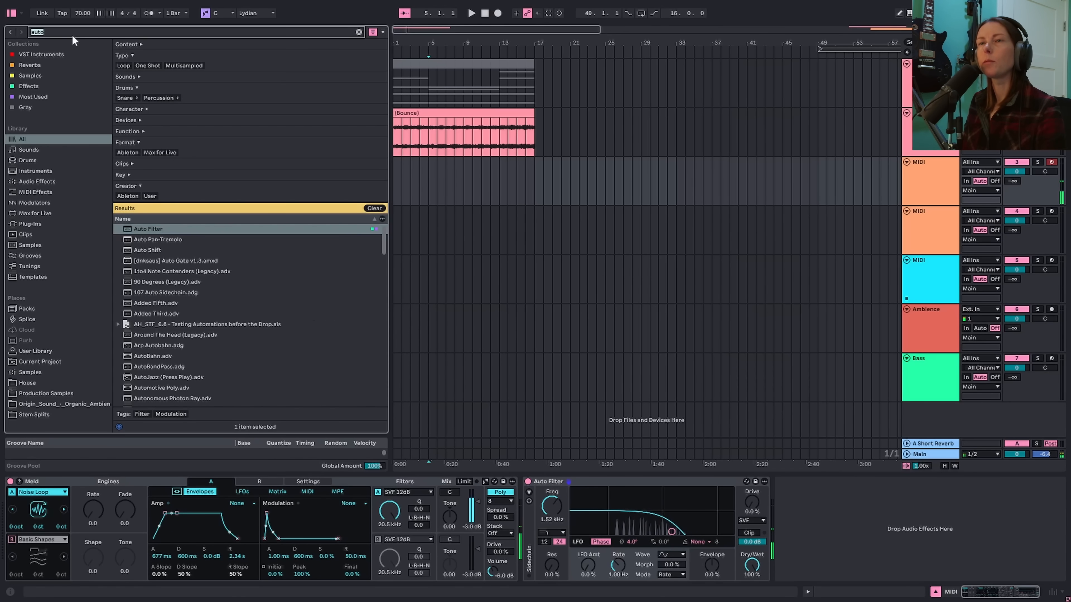
text(eq)
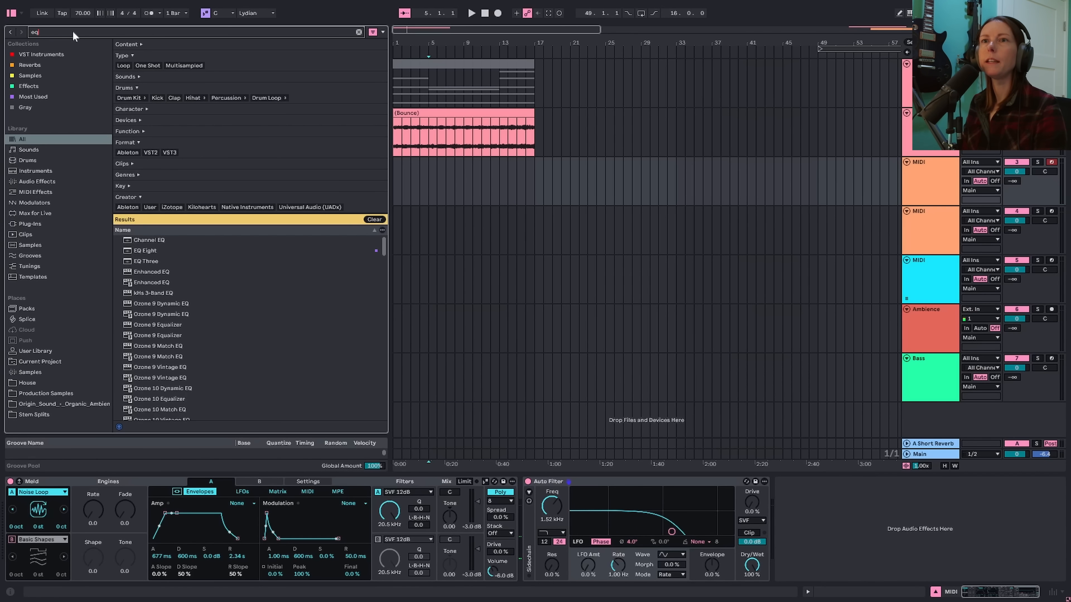
drag(154, 250, 529, 501)
- Copy the choir's 16-bar MIDI clip to the Meld track at bar 1 and activate the copy
click(418, 180)
click(437, 63)
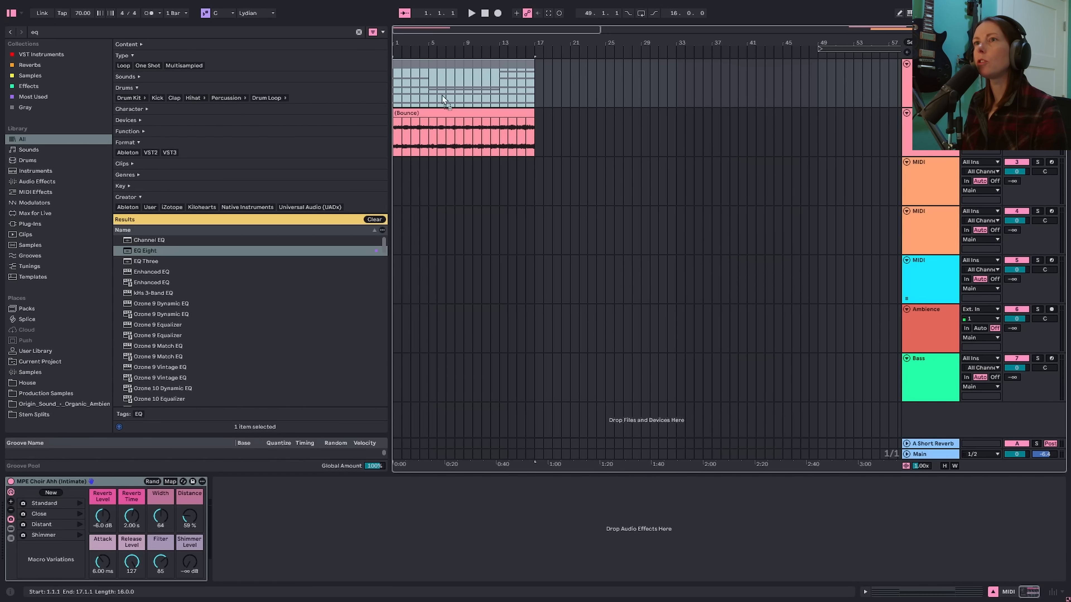
drag(442, 94, 439, 172)
double_click(444, 165)
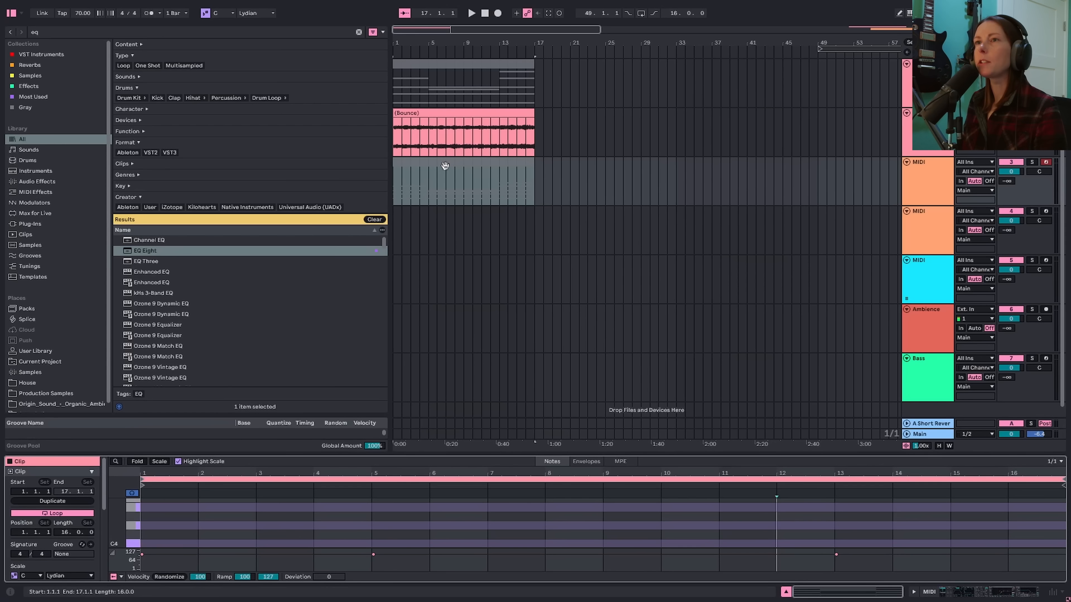
click(469, 162)
key(0)
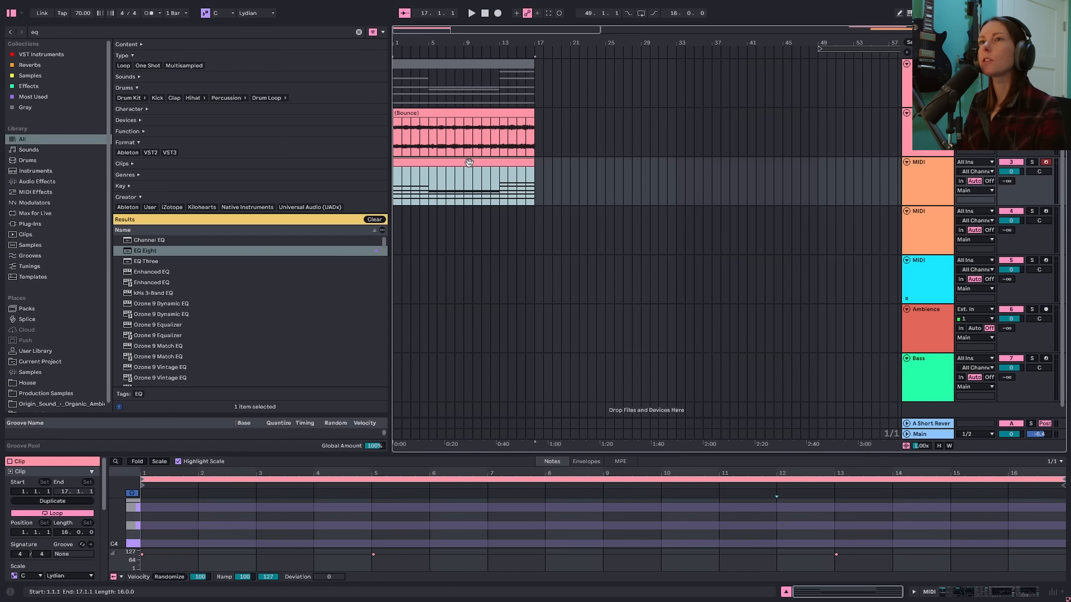
- Transpose all notes of the Meld clip up one octave
click(10, 14)
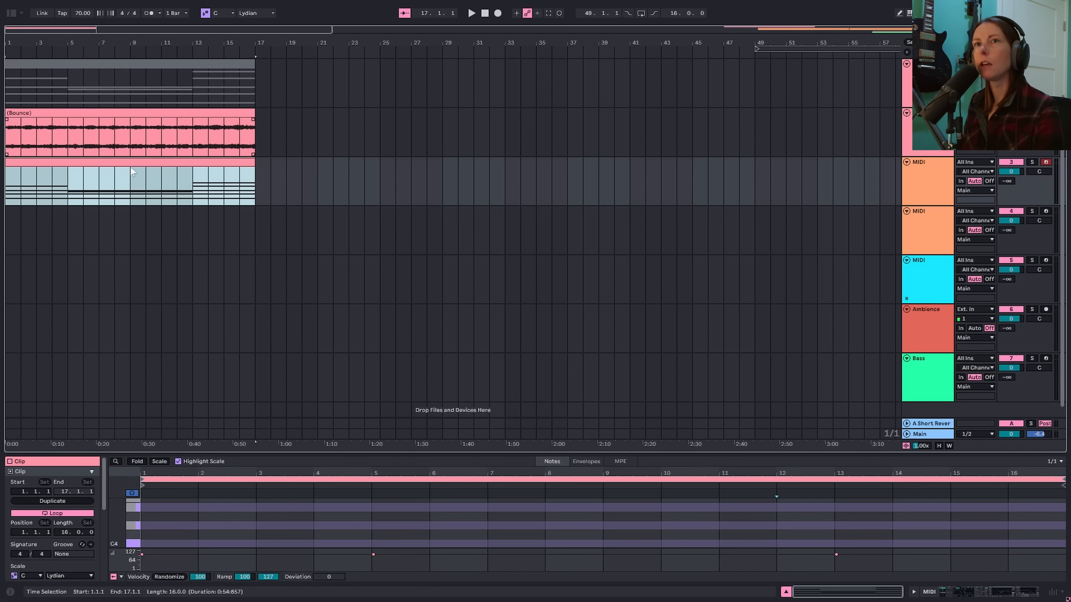
key(ctrl+alt+e)
key(ctrl+a)
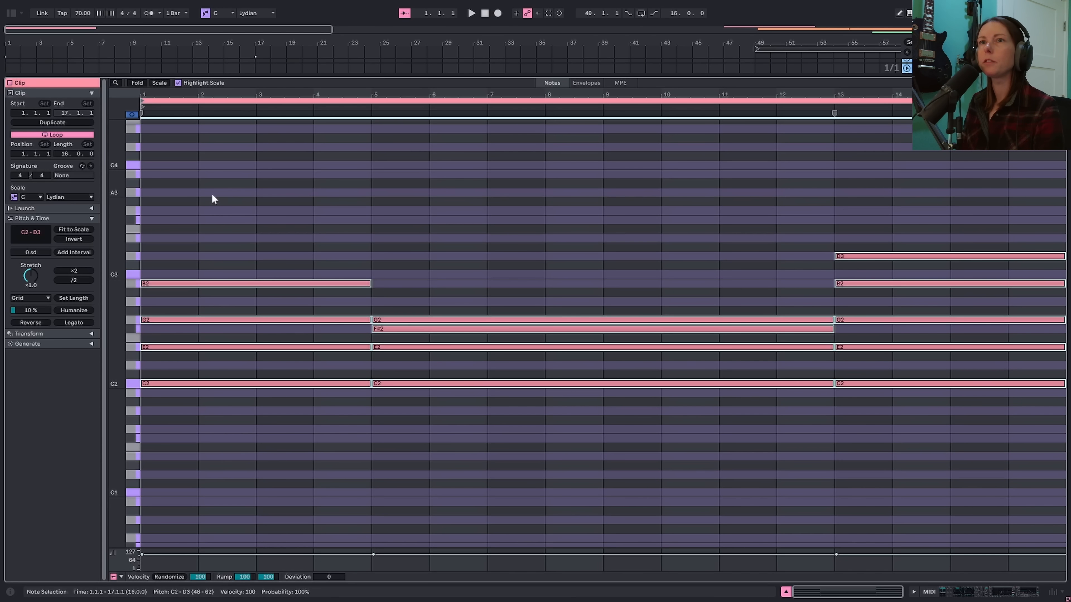
key(shift+Up)
scroll(218, 363, up, 3)
scroll(218, 367, up, 2)
click(275, 425)
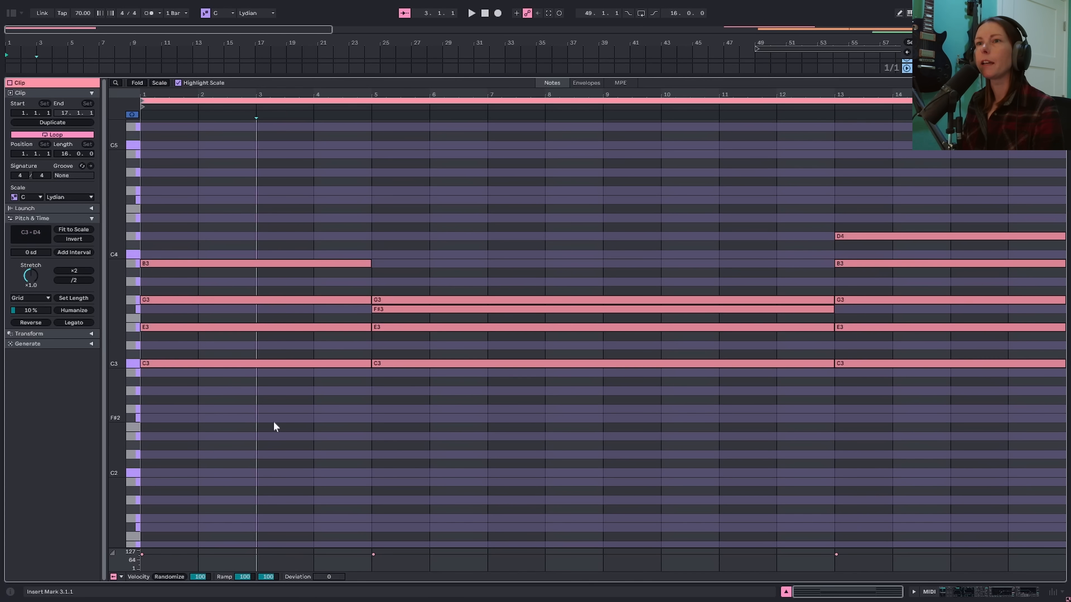
- Delete the E3 and B3 notes from the first chord at bar 1, keeping C3 and G3
click(173, 327)
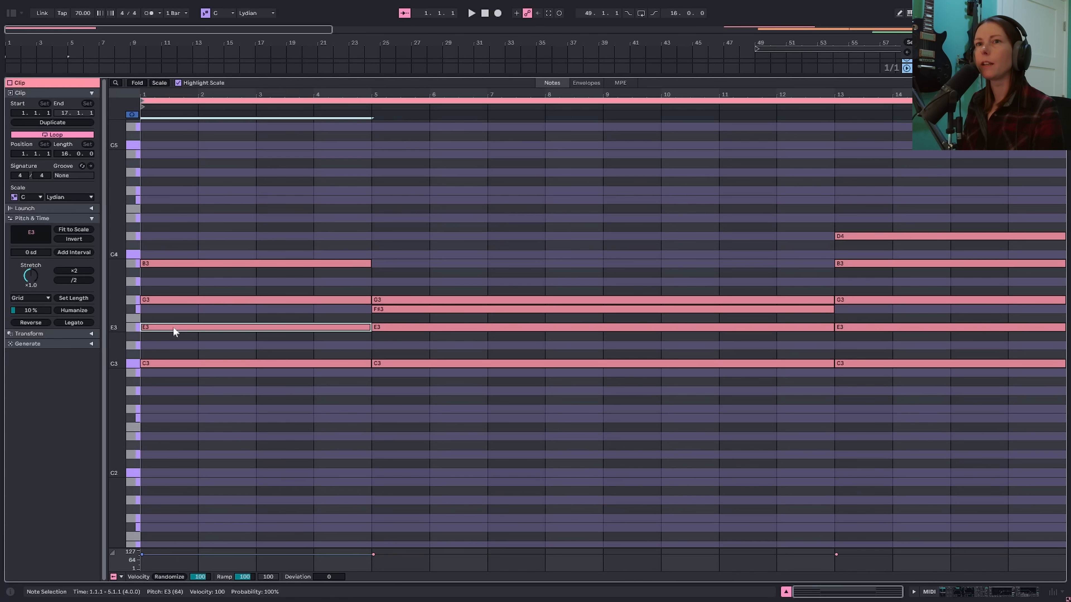
key(Delete)
click(207, 264)
key(Delete)
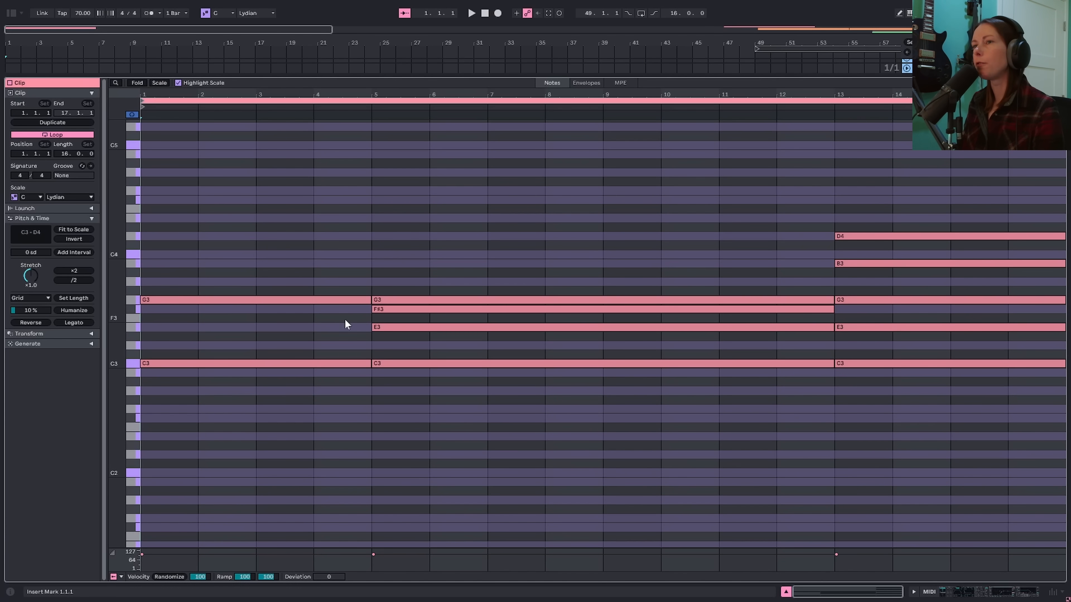
- Delete the F#3 and C3 notes from the chord starting at bar 5, keeping E3 and G3
click(406, 310)
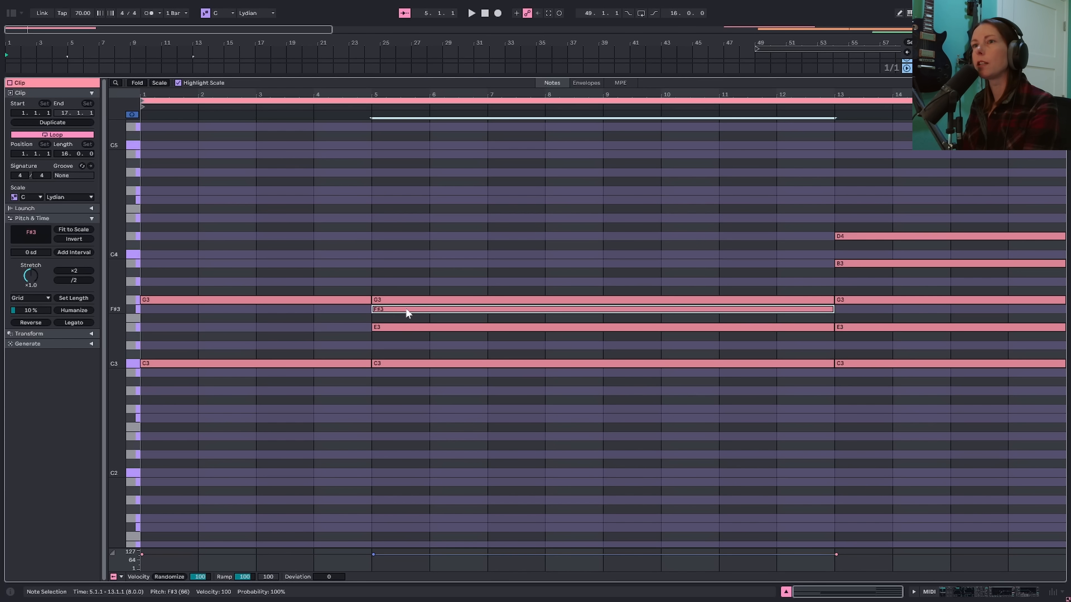
key(Delete)
click(396, 363)
key(Delete)
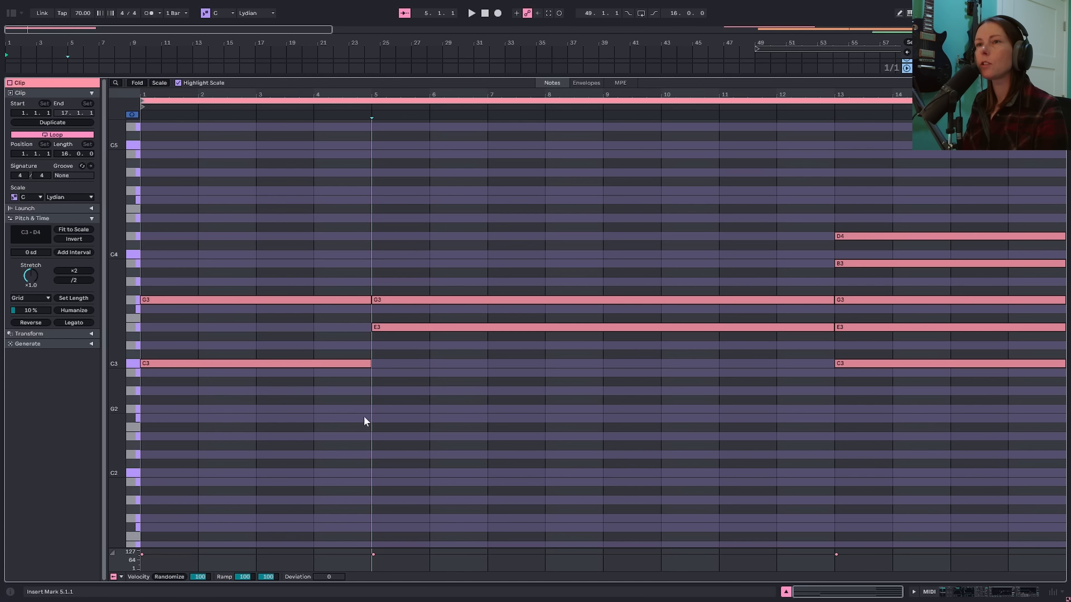
- Split the long E3 and G3 notes at bar 9 and lower the second E3 half to C3
click(435, 326)
click(431, 300)
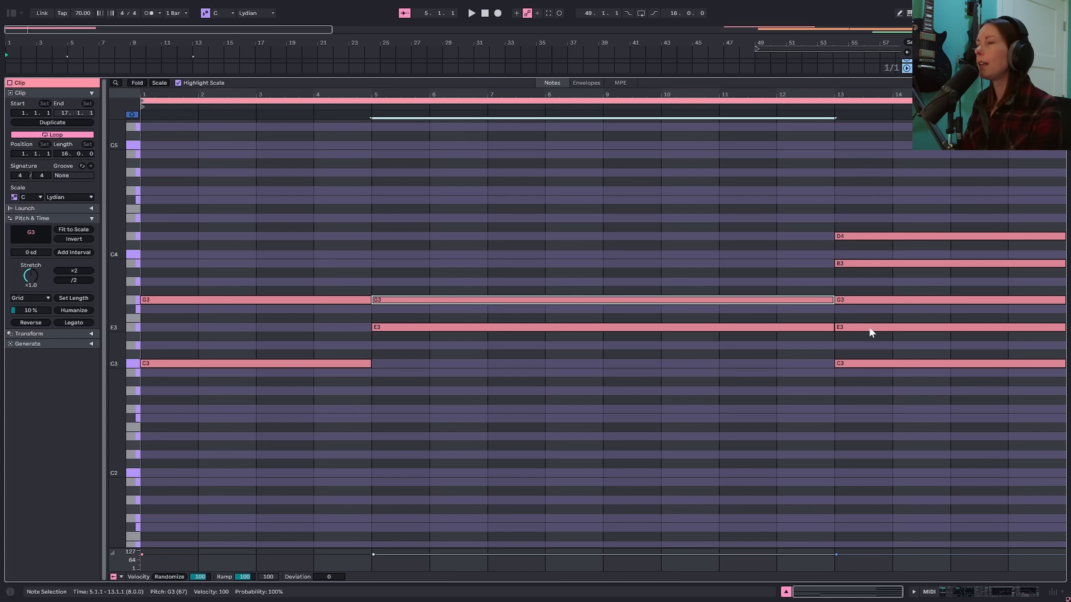
click(811, 328)
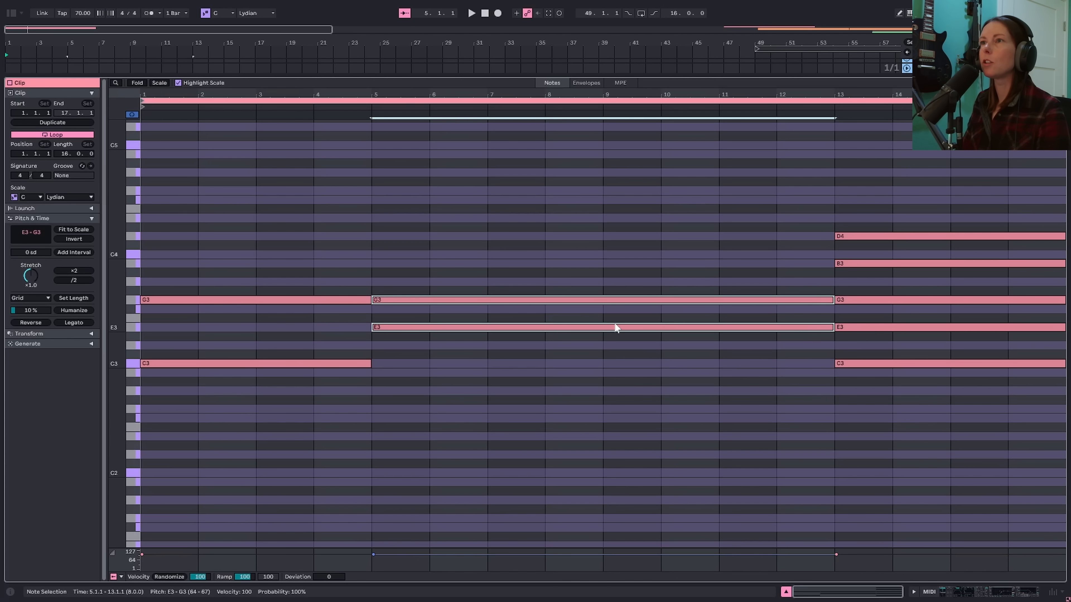
click(604, 311)
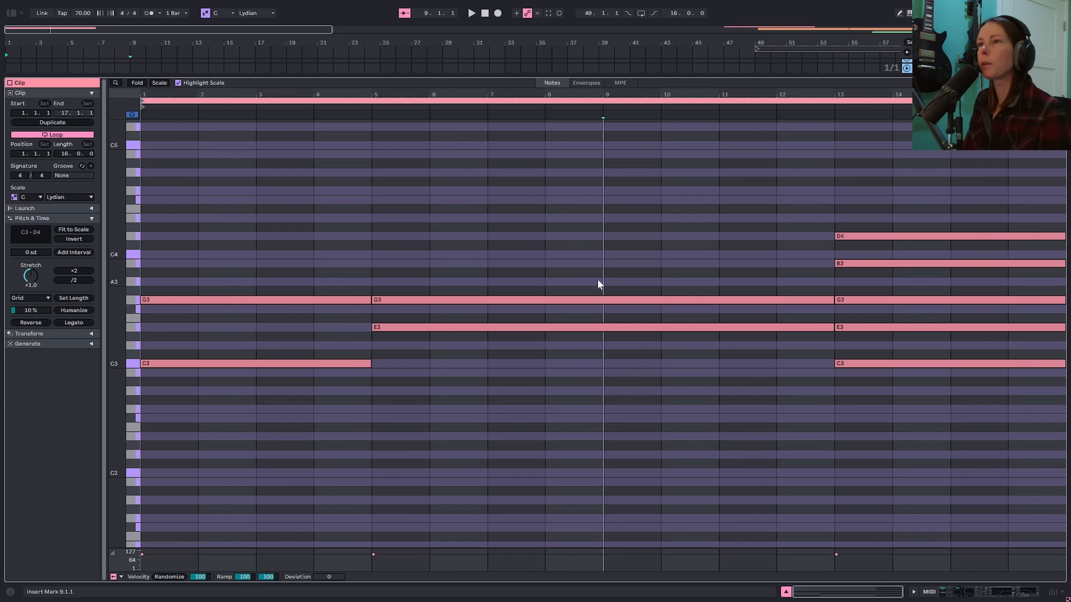
key(ctrl+e)
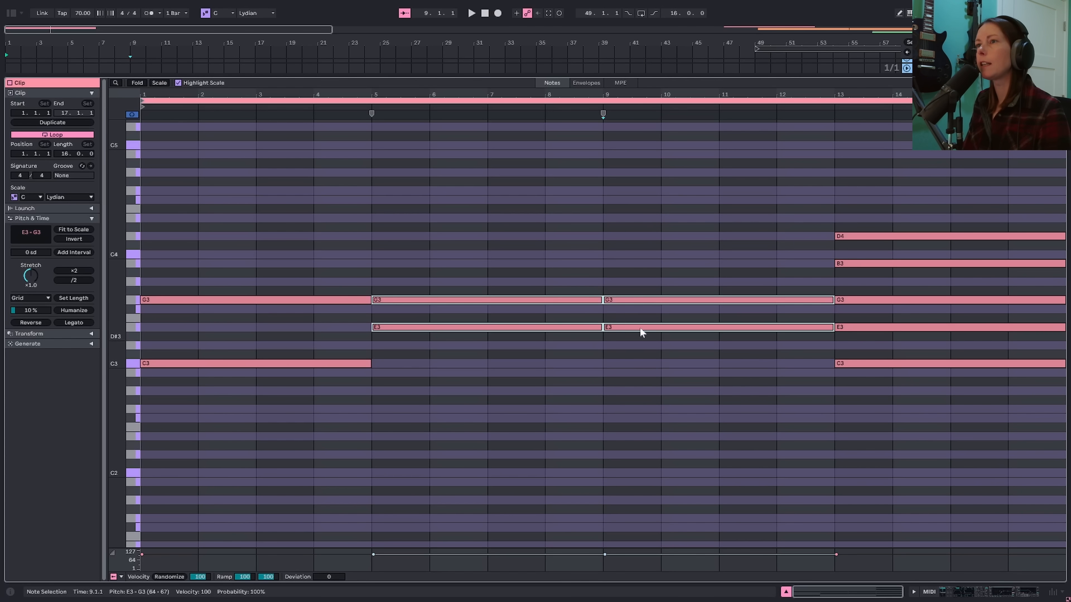
click(671, 353)
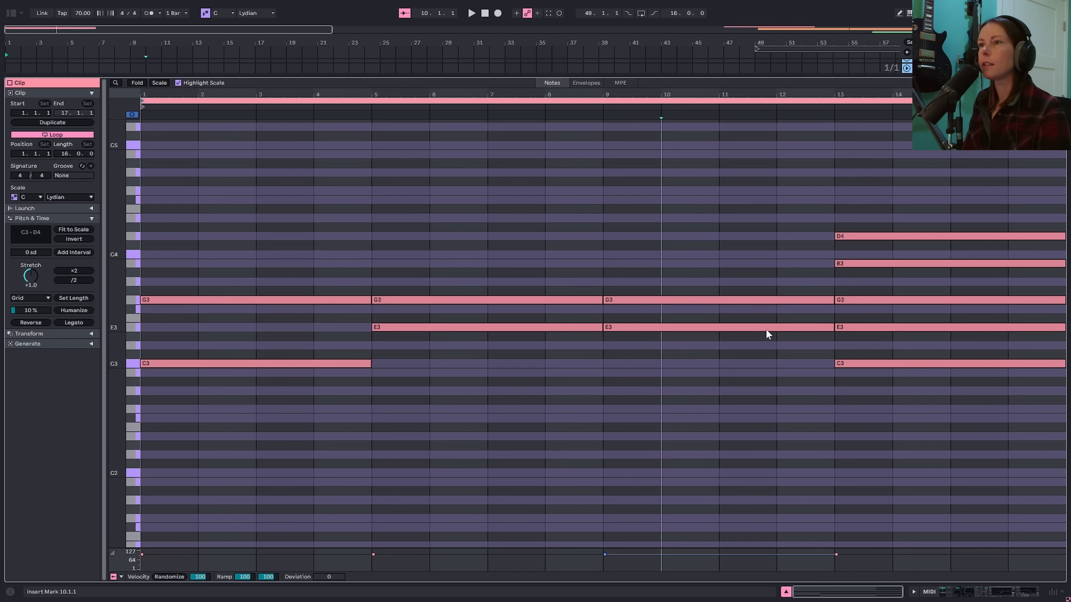
drag(766, 330, 765, 366)
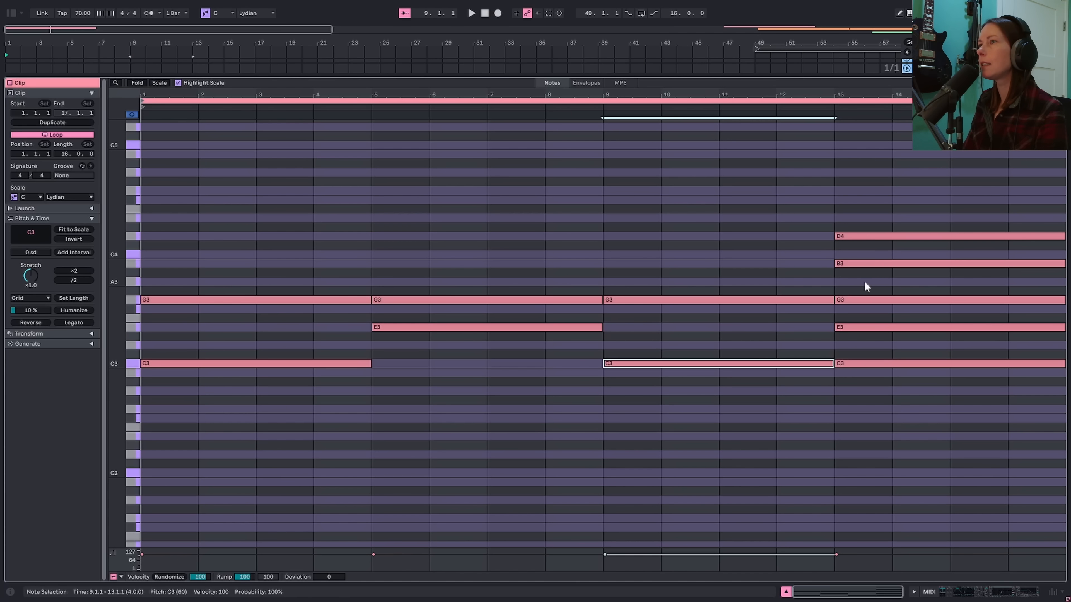
- Delete the B3, E3, G3 and C3 notes from the last chord at bar 13, leaving only D4
click(863, 365)
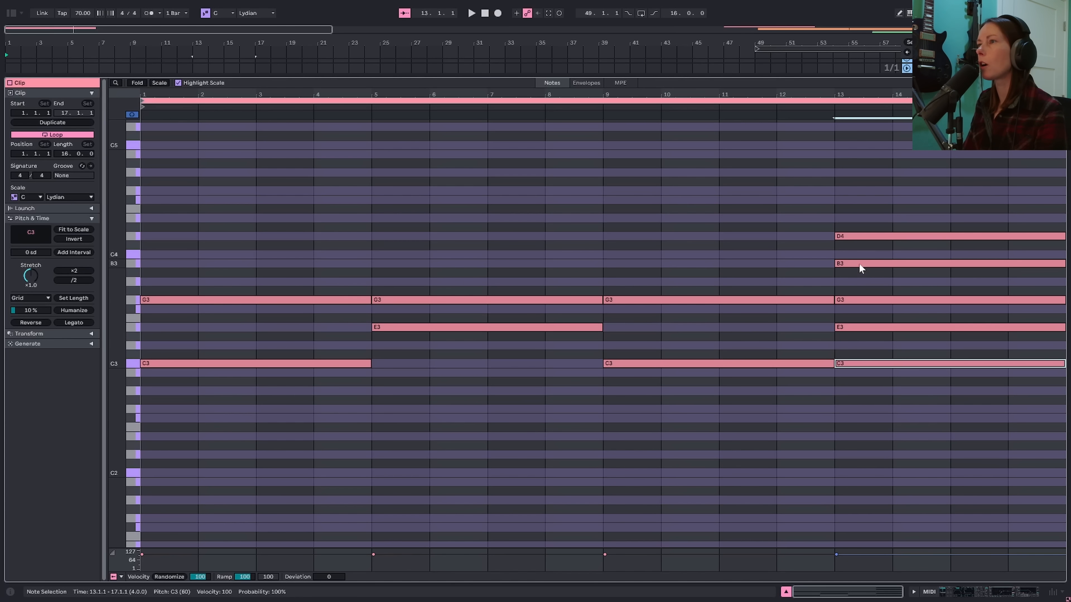
click(859, 264)
key(Delete)
click(857, 327)
key(Delete)
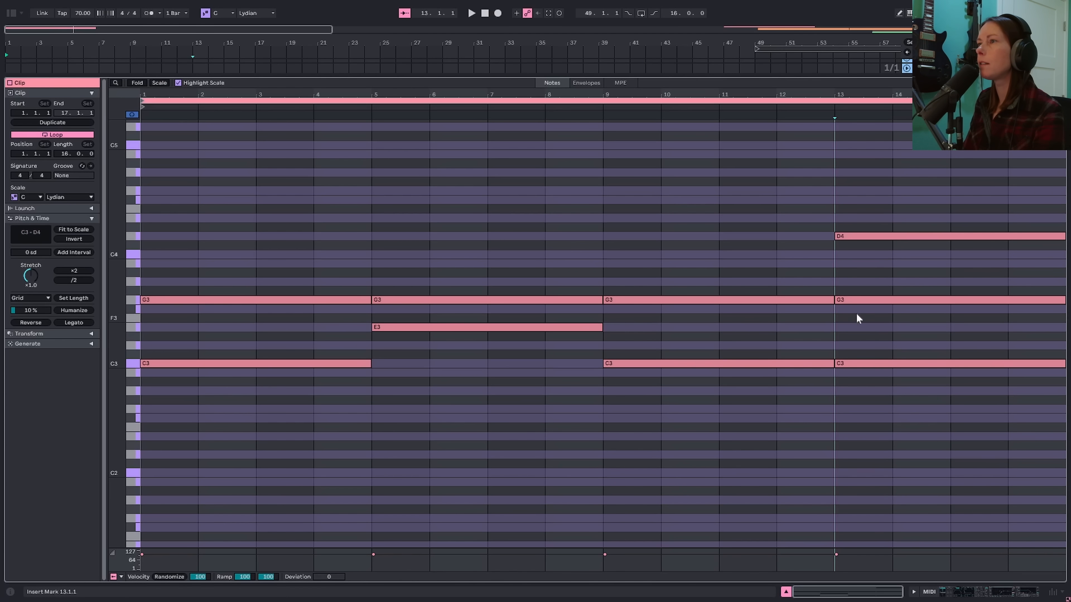
click(855, 300)
key(Delete)
double_click(854, 365)
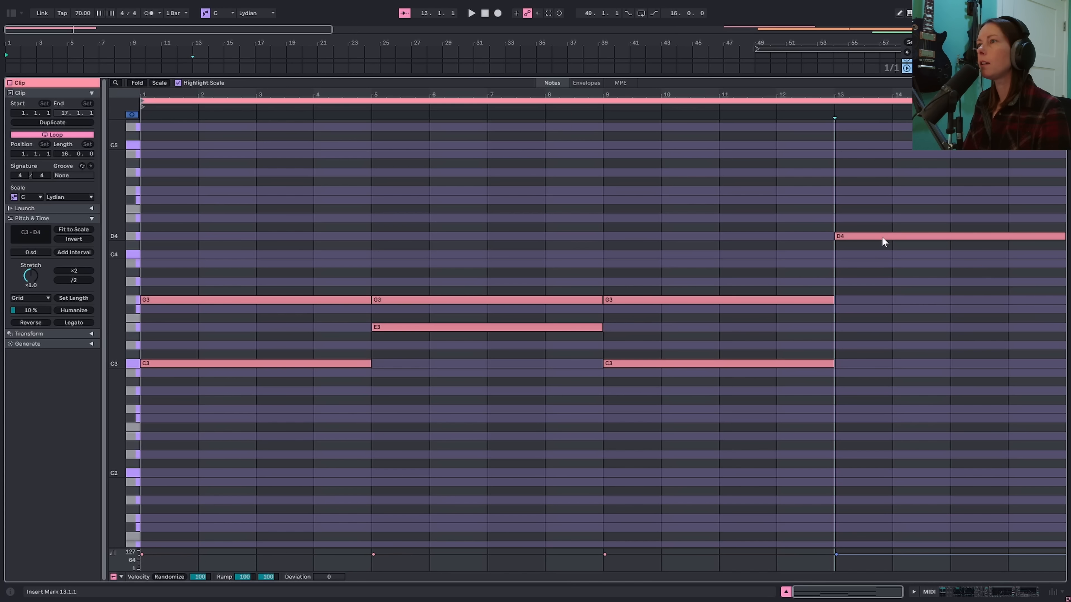
- Lower the D4 at bar 13 by an octave and add an F#3 above it lasting to the clip's end
click(882, 237)
key(shift+Down)
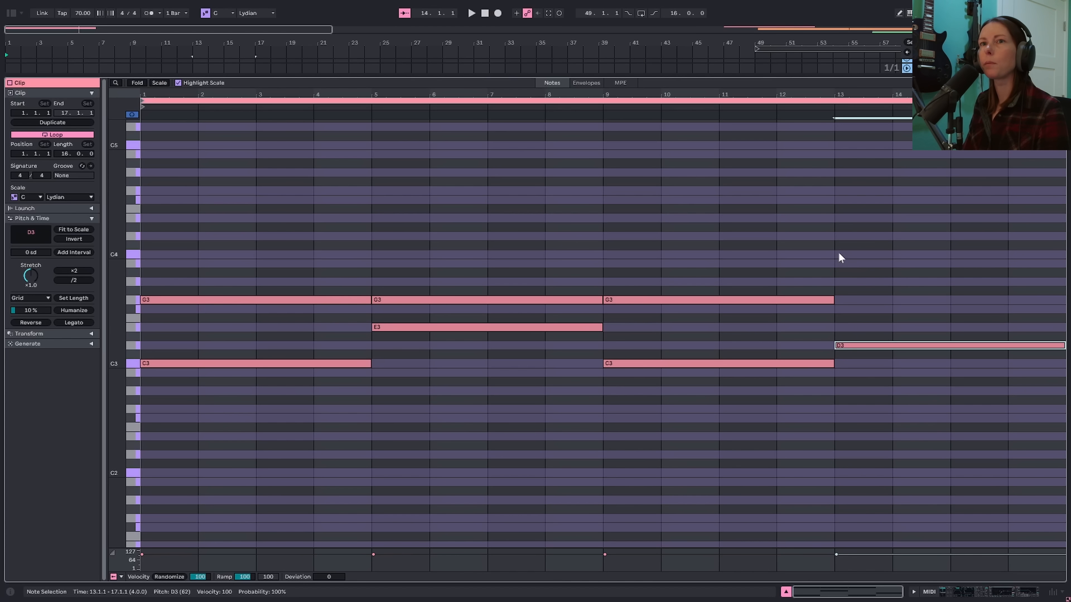
double_click(842, 310)
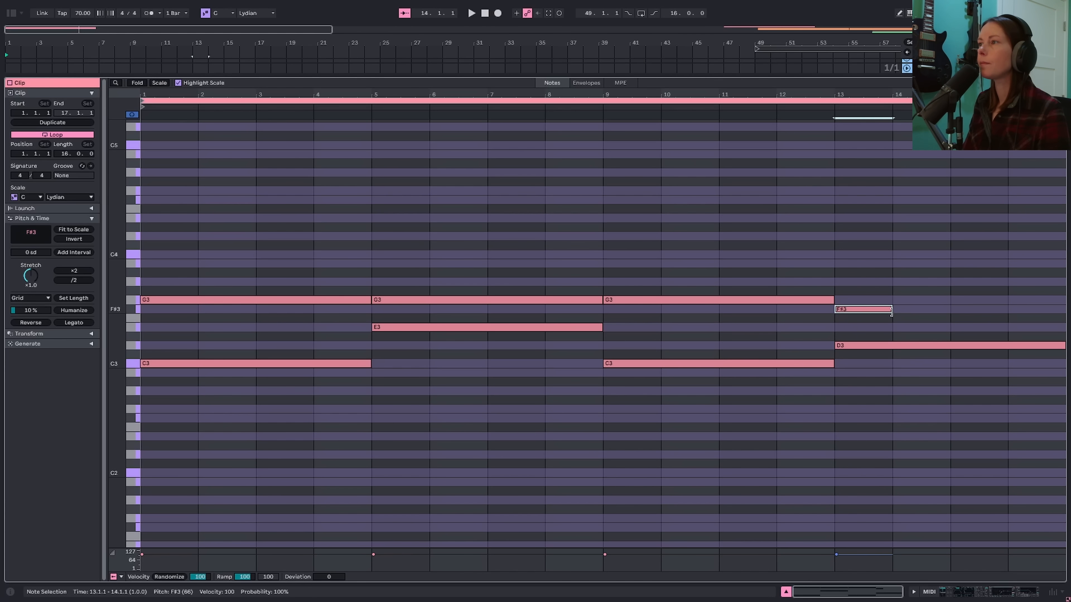
drag(892, 311, 1064, 310)
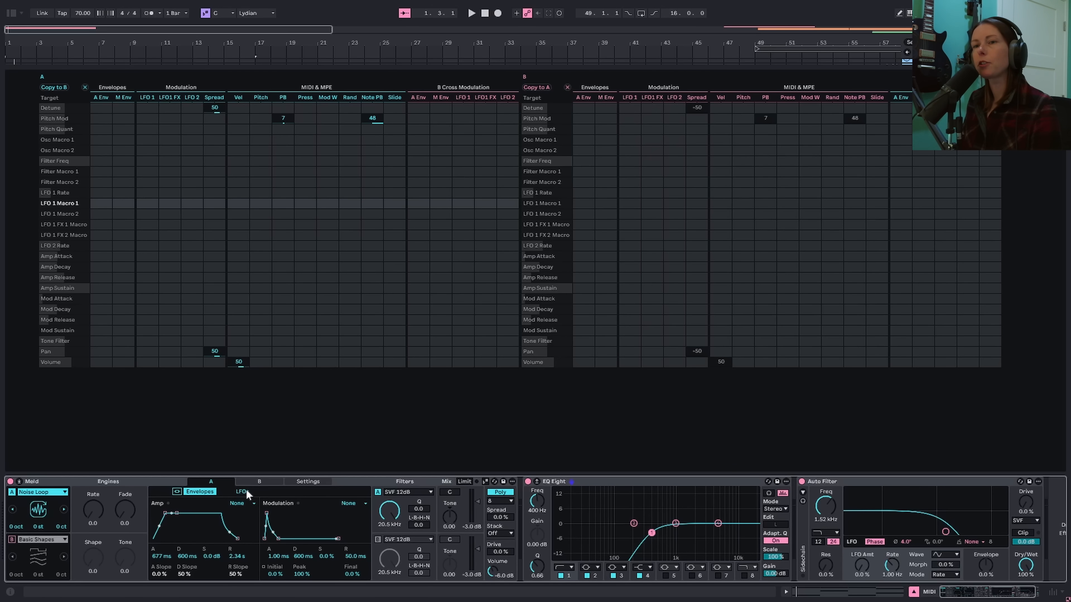
- Set Meld's LFO 1 for engine A to the Wander shape with a 0.63 Hz rate and about 8.7 morph
click(243, 492)
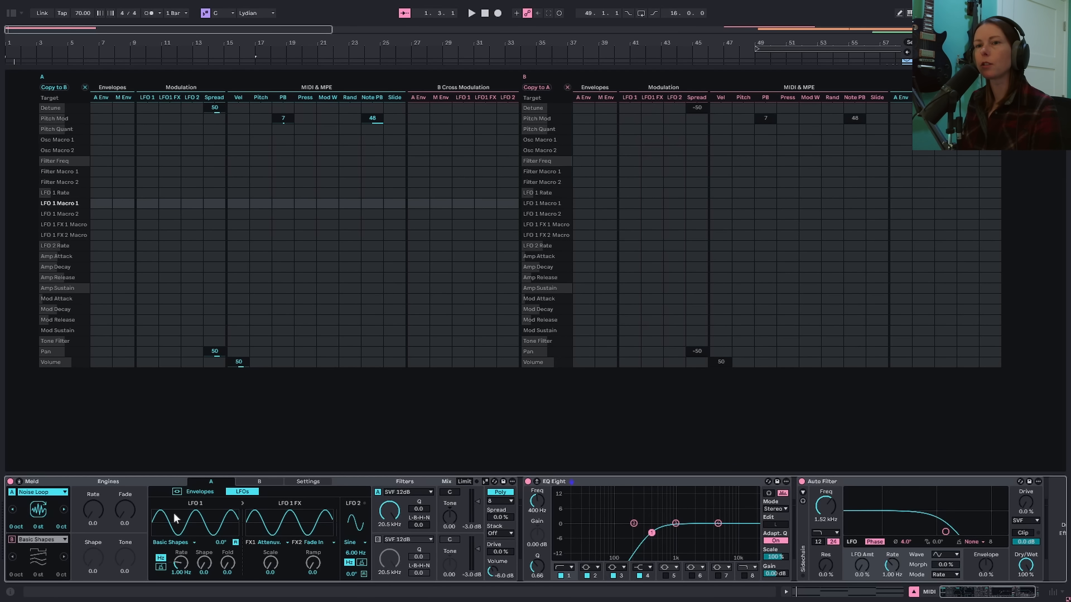
click(188, 542)
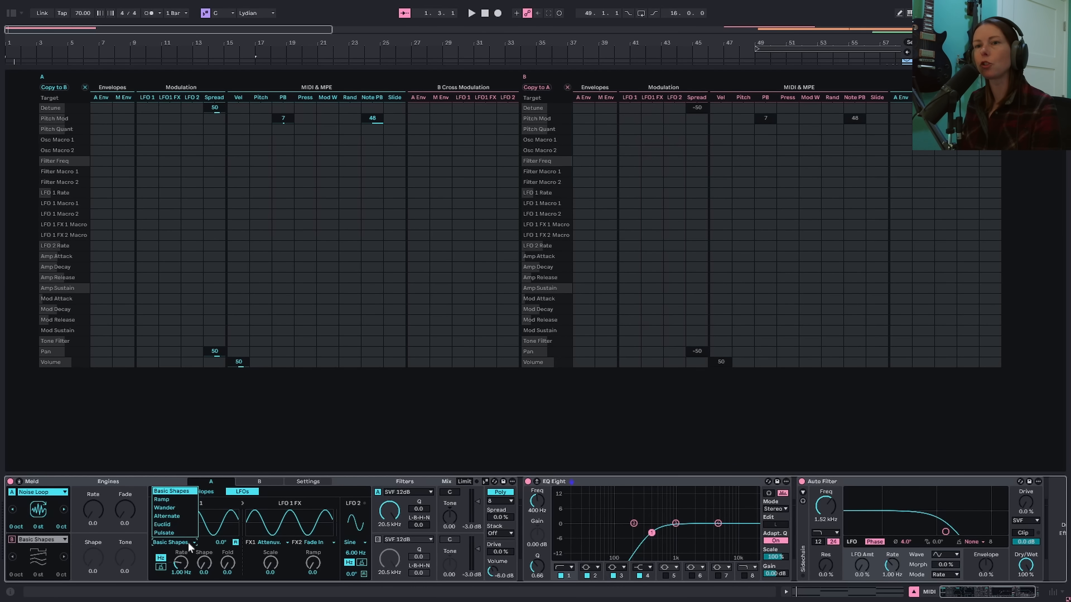
click(188, 502)
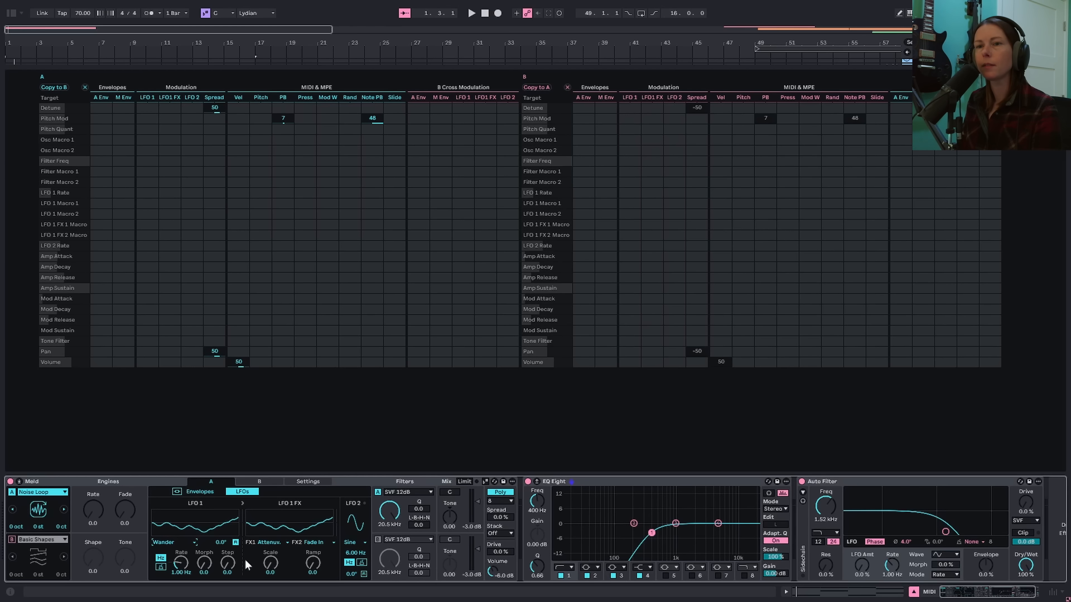
mouse_move(180, 563)
mouse_down()
mouse_move(180, 576)
mouse_move(202, 561)
mouse_up()
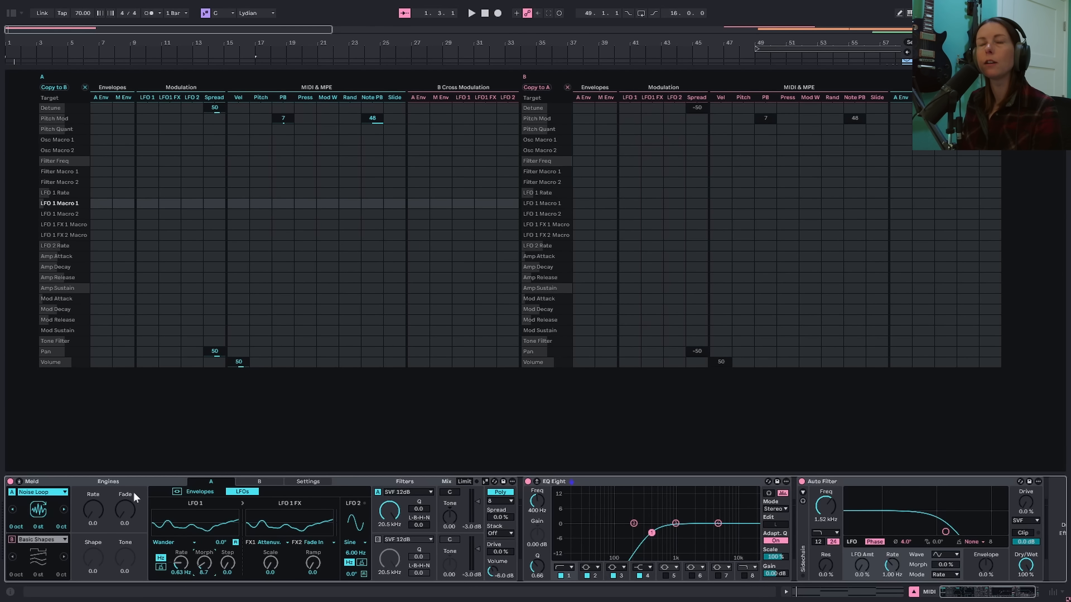
- In engine A's modulation matrix, route LFO 1 to Osc Macro 1 at 50 and Osc Macro 2 at 44
click(98, 498)
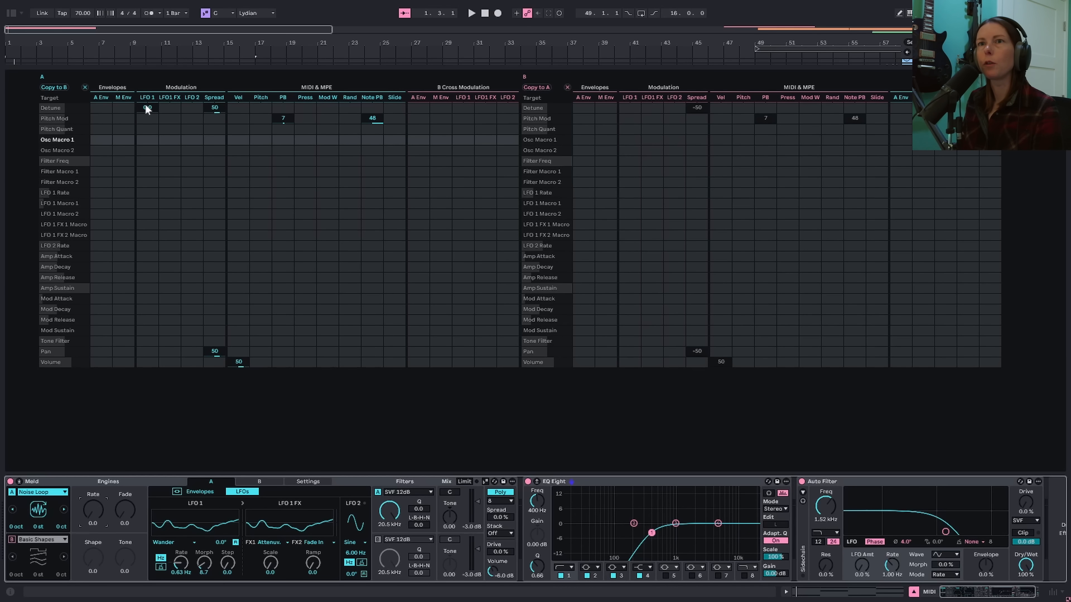
drag(147, 140, 147, 134)
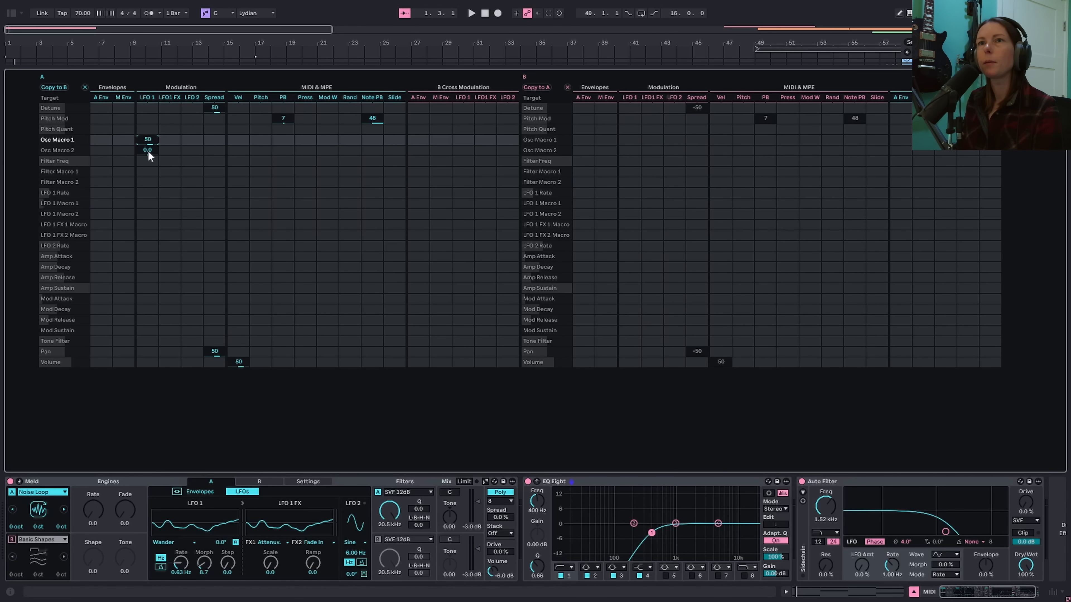
click(147, 150)
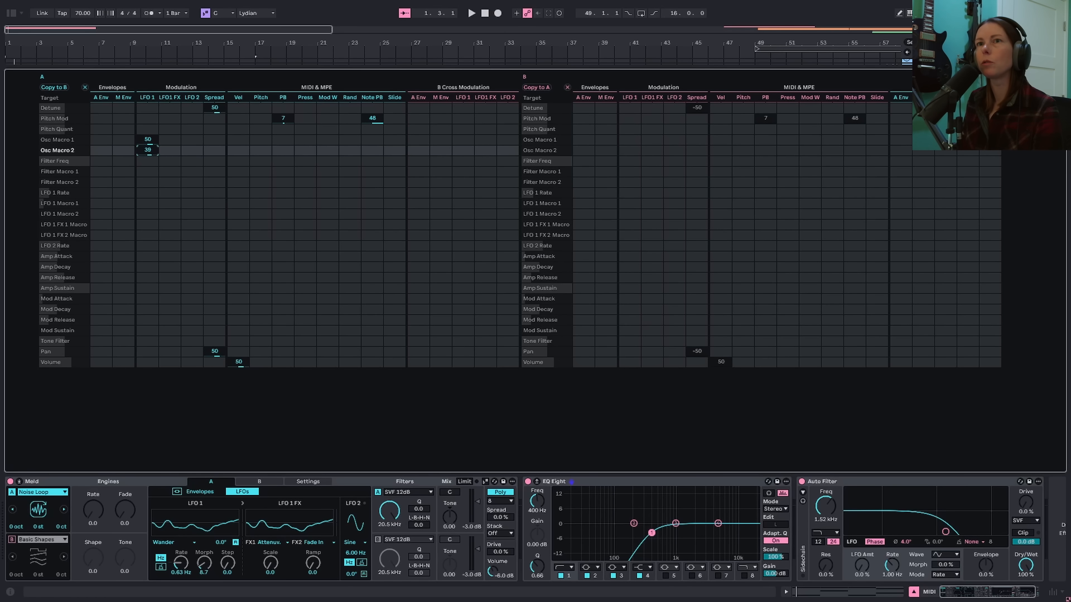
drag(147, 150, 147, 148)
- During playback, set the Noise Loop engine's Rate to about 42.1 and Fade to about 64.3
key(space)
drag(100, 513, 100, 471)
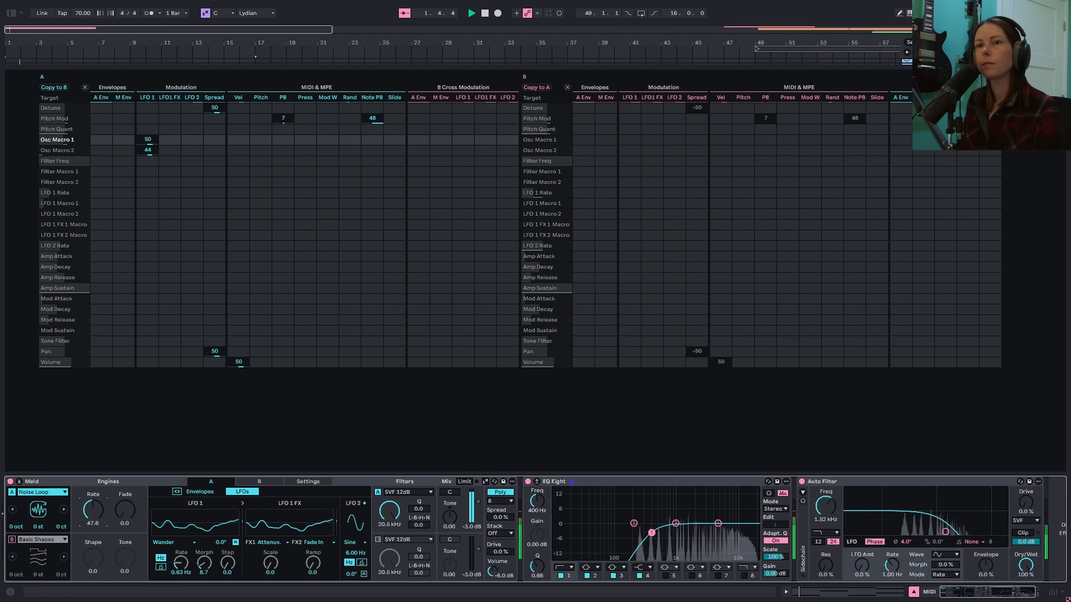
mouse_move(124, 523)
mouse_down()
mouse_move(124, 485)
mouse_move(125, 507)
mouse_up()
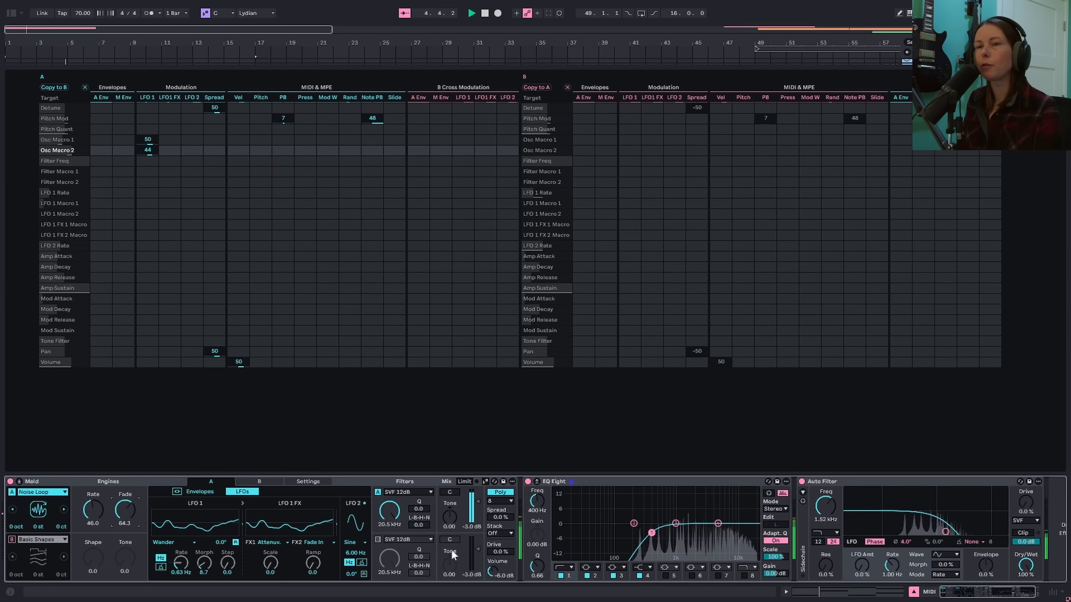
drag(93, 511, 93, 505)
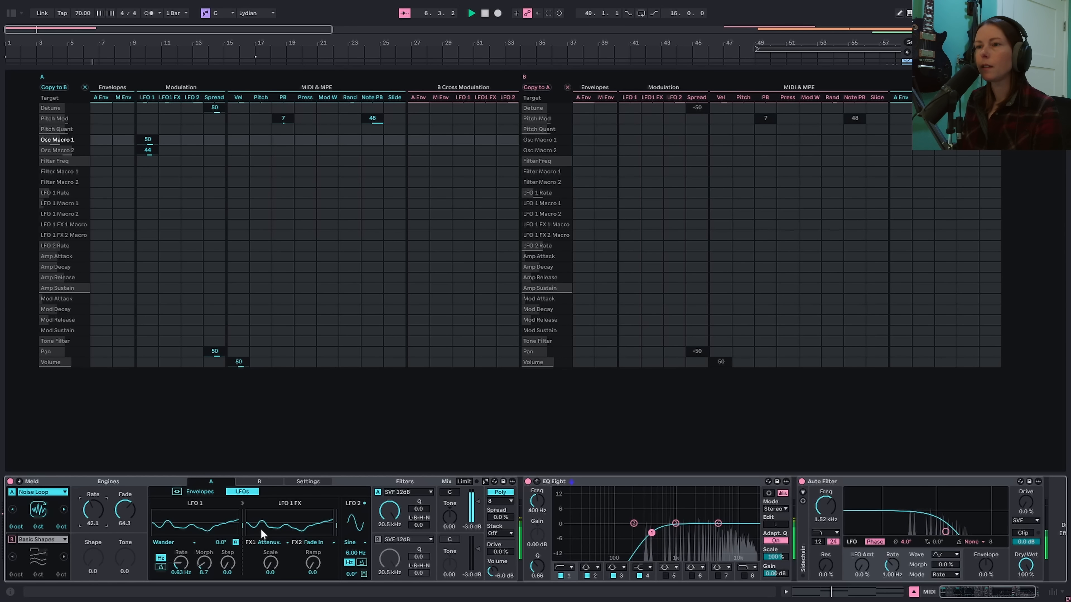
- Set Meld's Spread to 25 %, Stack to 2 and Drive to 15 %
click(505, 518)
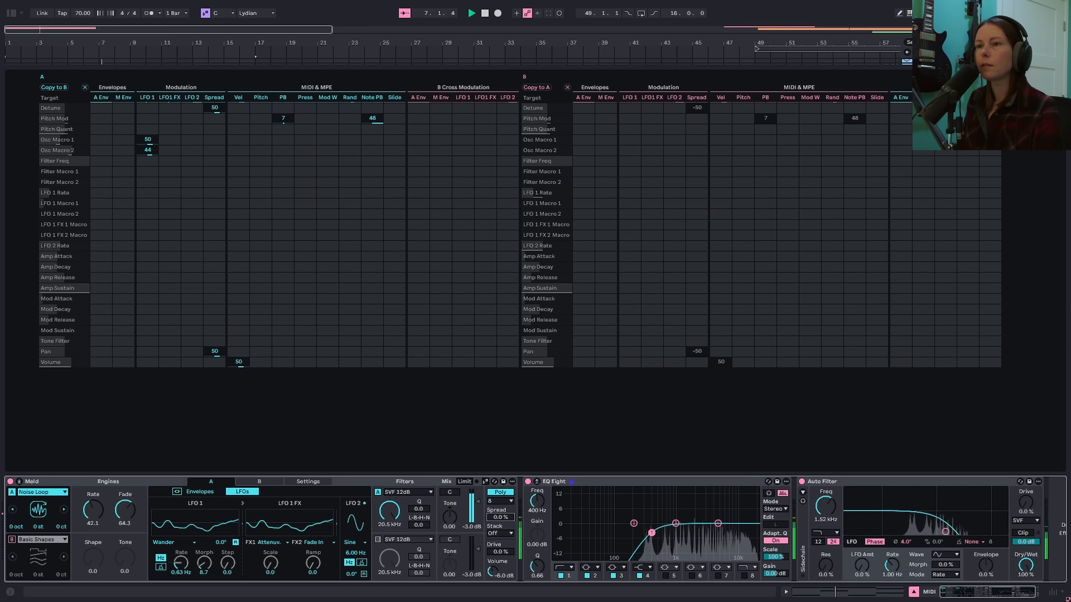
drag(505, 518, 504, 506)
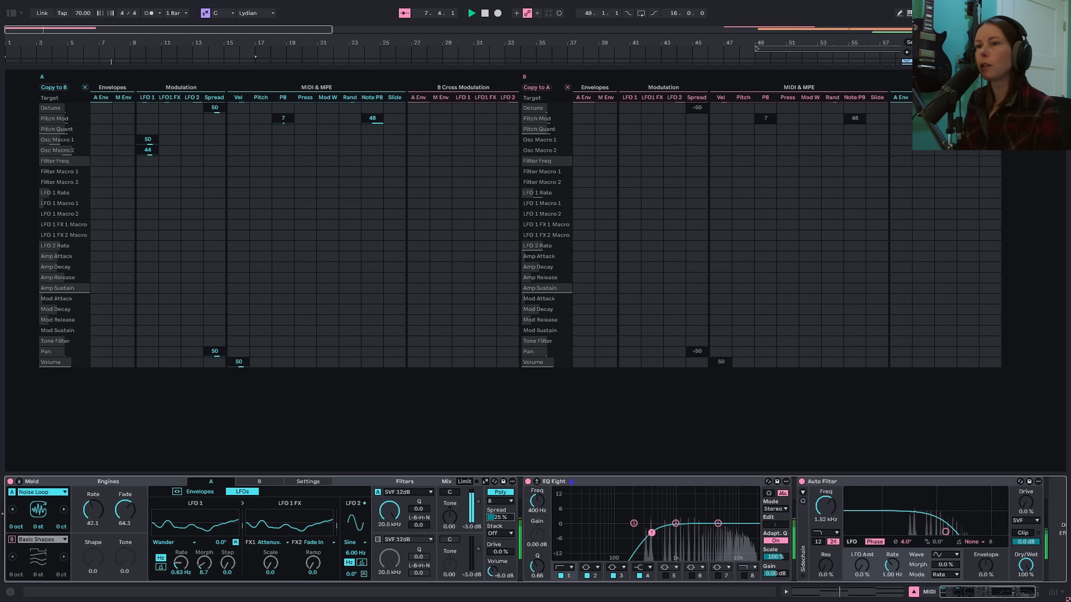
click(501, 533)
click(501, 543)
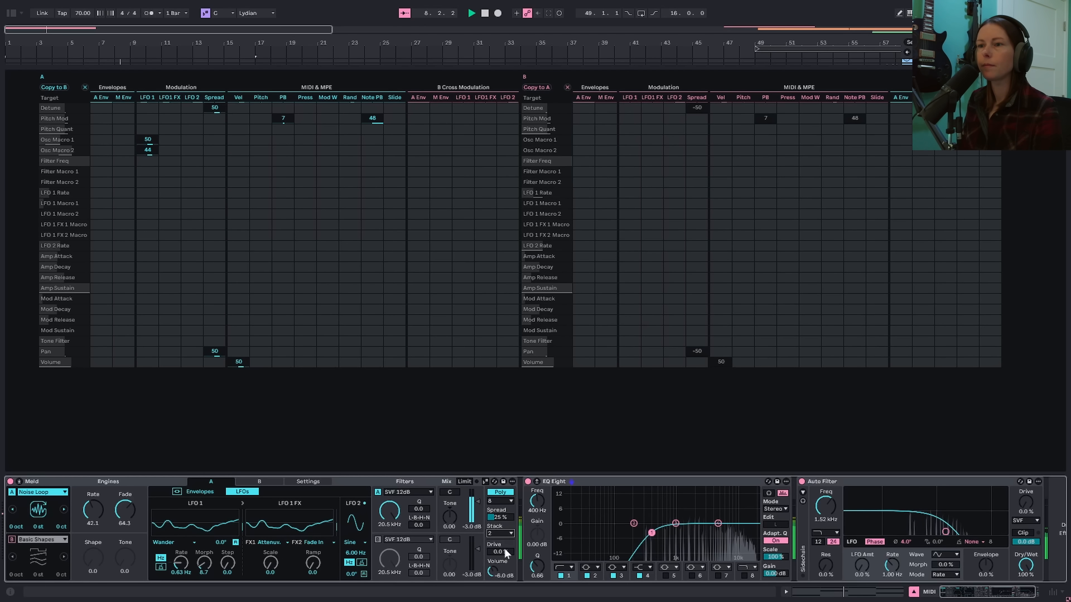
drag(505, 552, 505, 527)
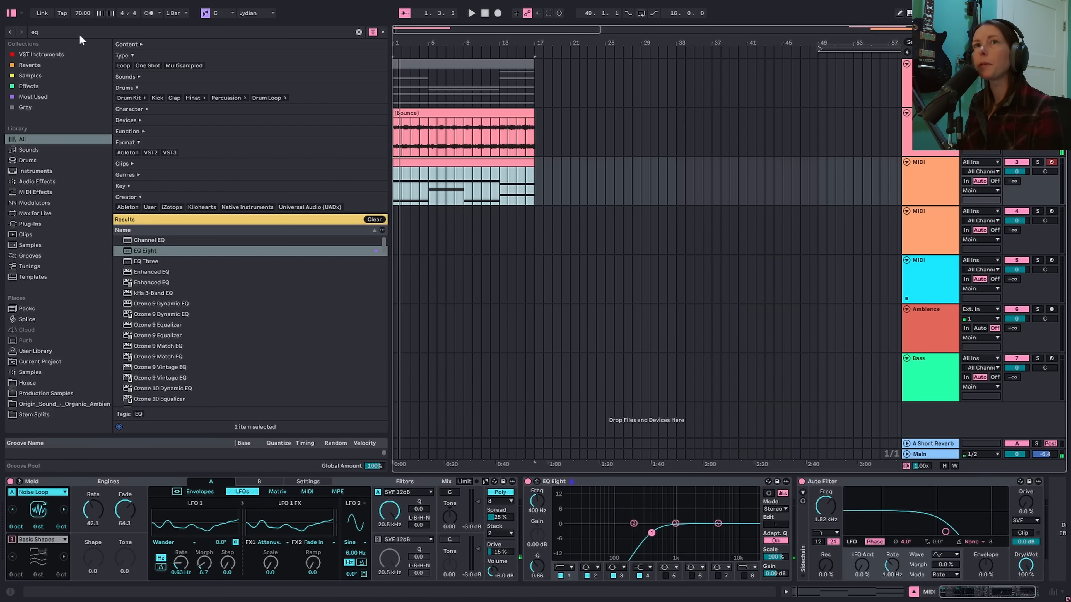
- Insert Roar between EQ Eight and Auto Filter and set its shaper to Tube Preamp
click(80, 33)
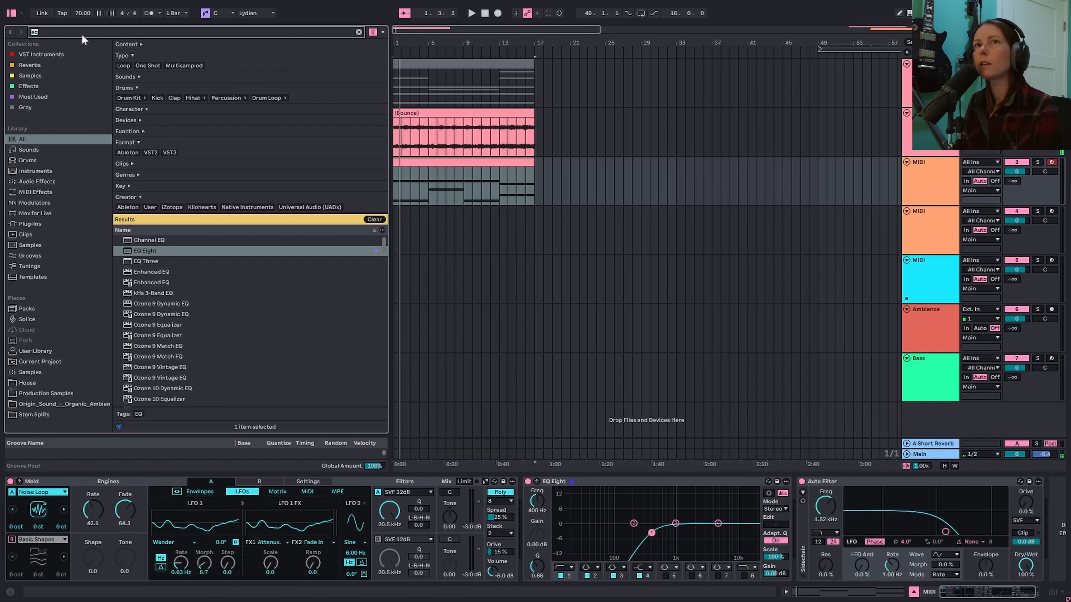
text(roar)
click(139, 195)
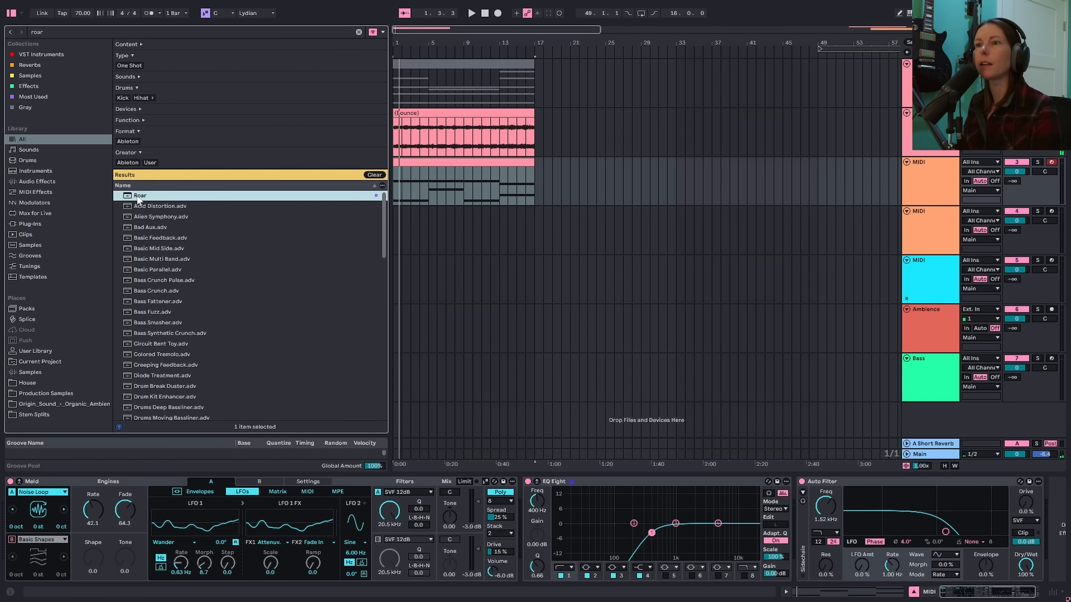
drag(139, 196, 798, 523)
click(688, 573)
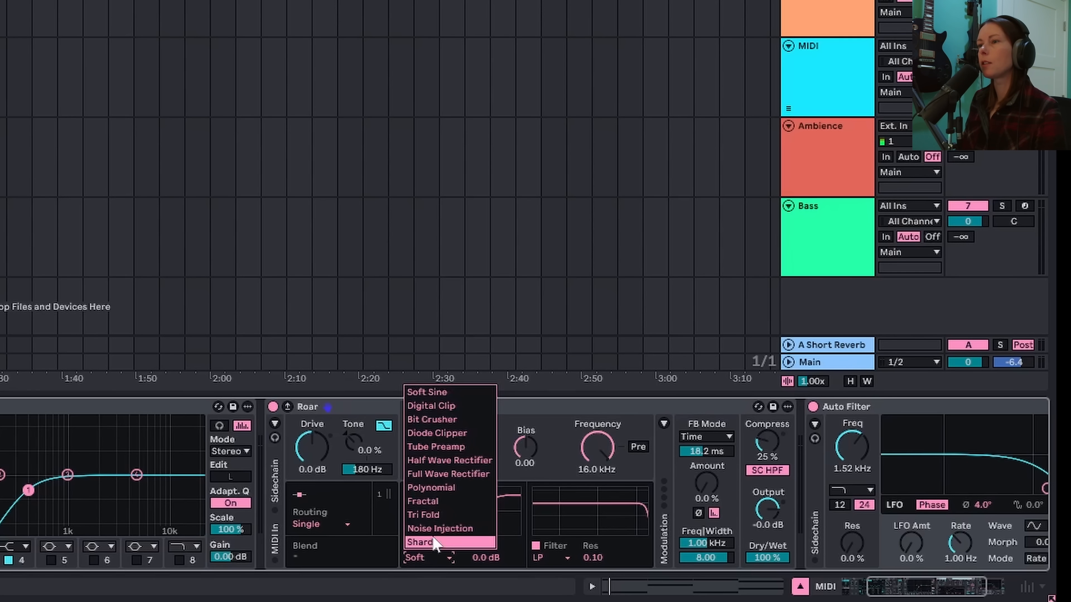
click(435, 447)
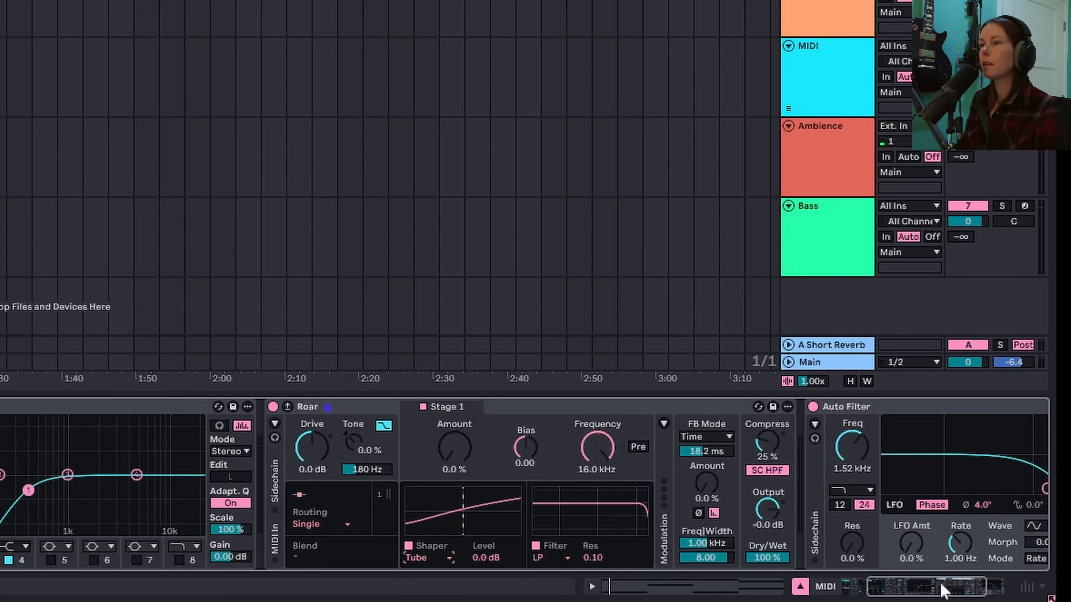
- Set Roar's shaper Amount to about 51 % and modulate it with the Noise source at 47 in the modulation matrix
drag(942, 590, 959, 591)
mouse_move(223, 447)
mouse_down()
mouse_move(224, 409)
mouse_move(224, 426)
mouse_up()
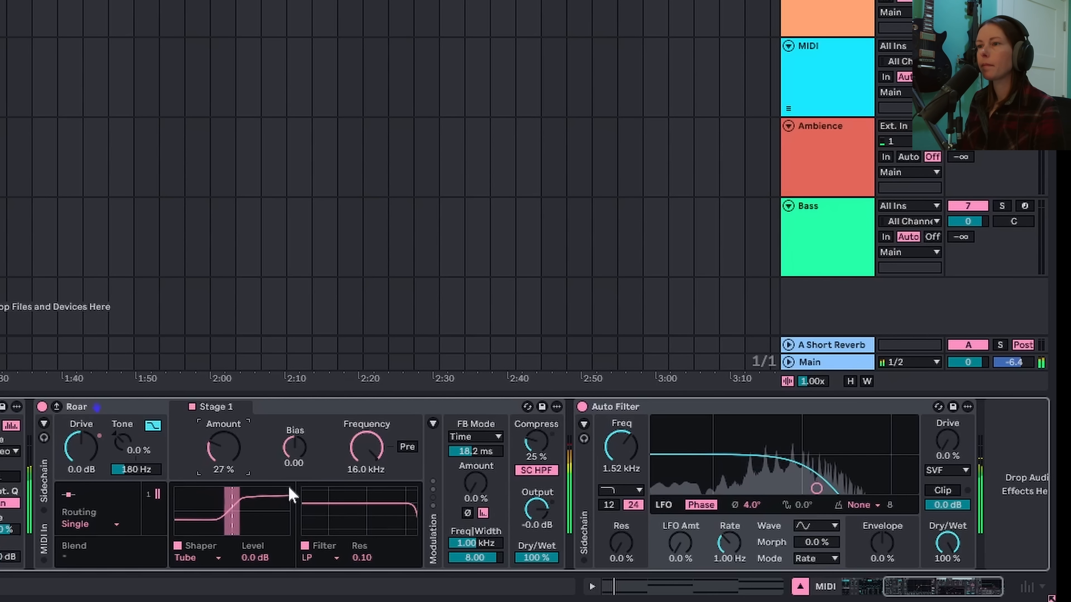
click(433, 423)
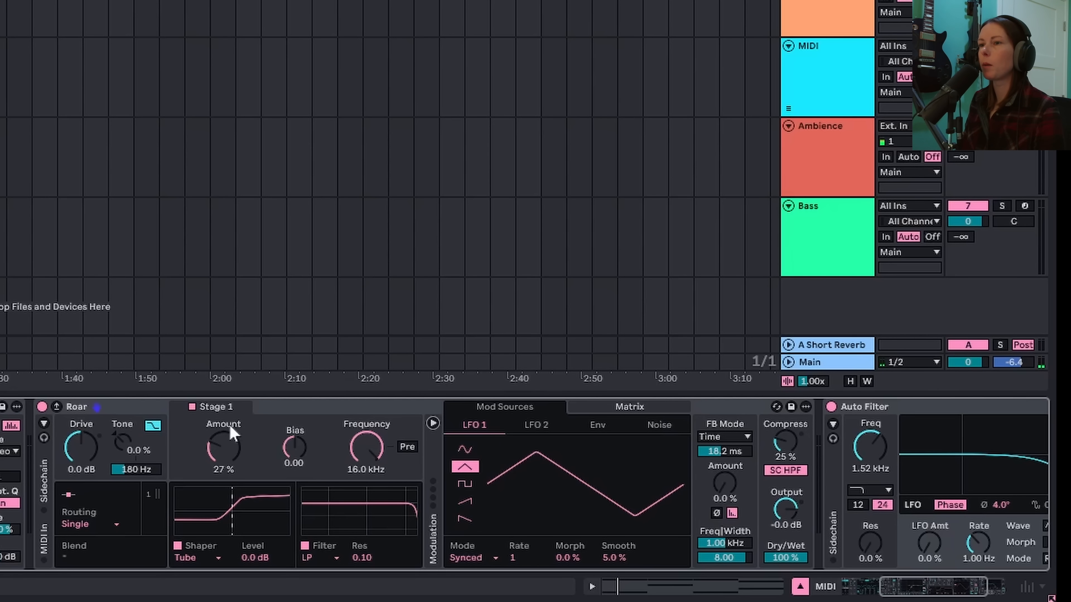
click(644, 408)
drag(223, 447, 224, 424)
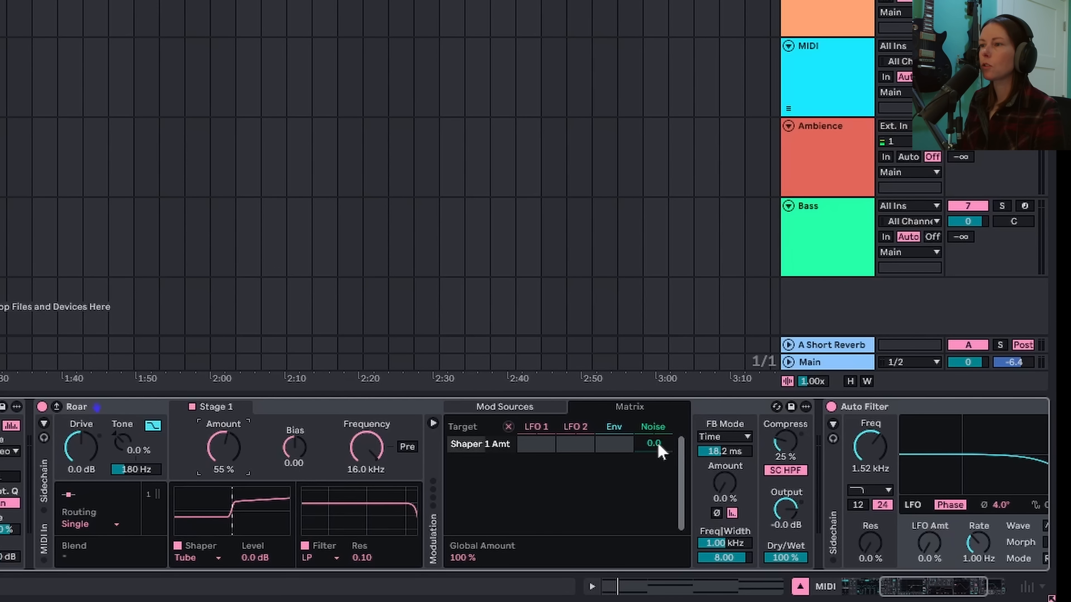
key(space)
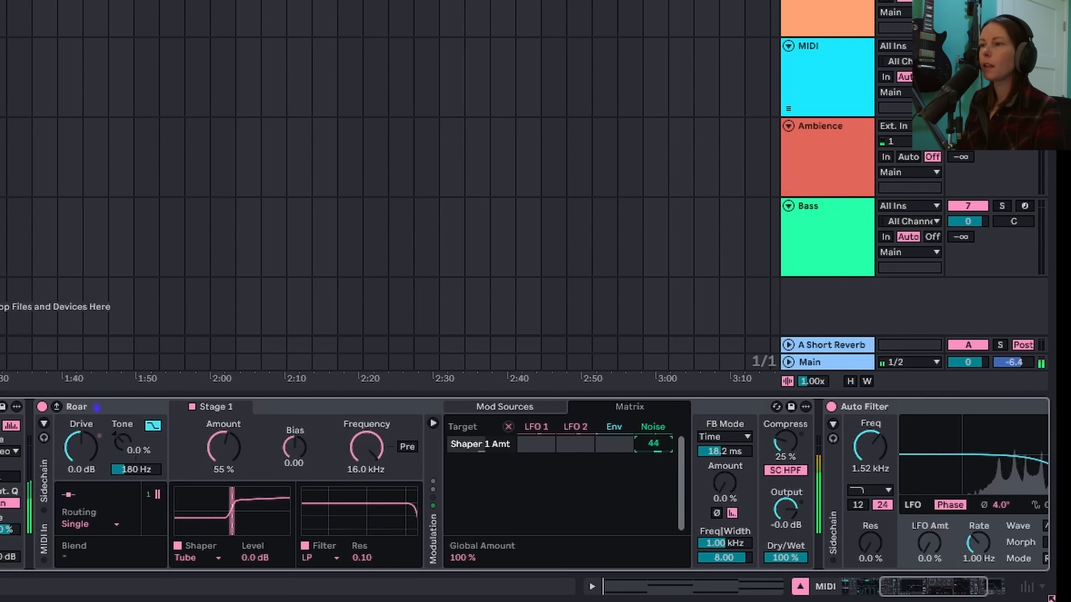
drag(653, 443, 653, 441)
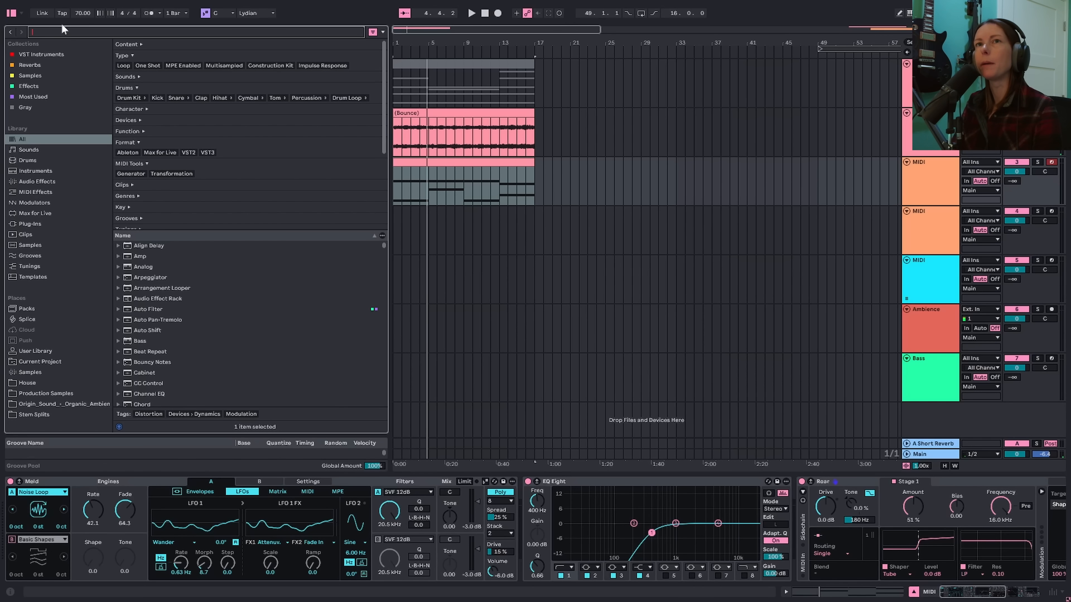
- Add a Phaser-Flanger after Auto Filter with Dry/Wet at 60 %, Rate at 1.5 and Feedback at 24 %
text(phas)
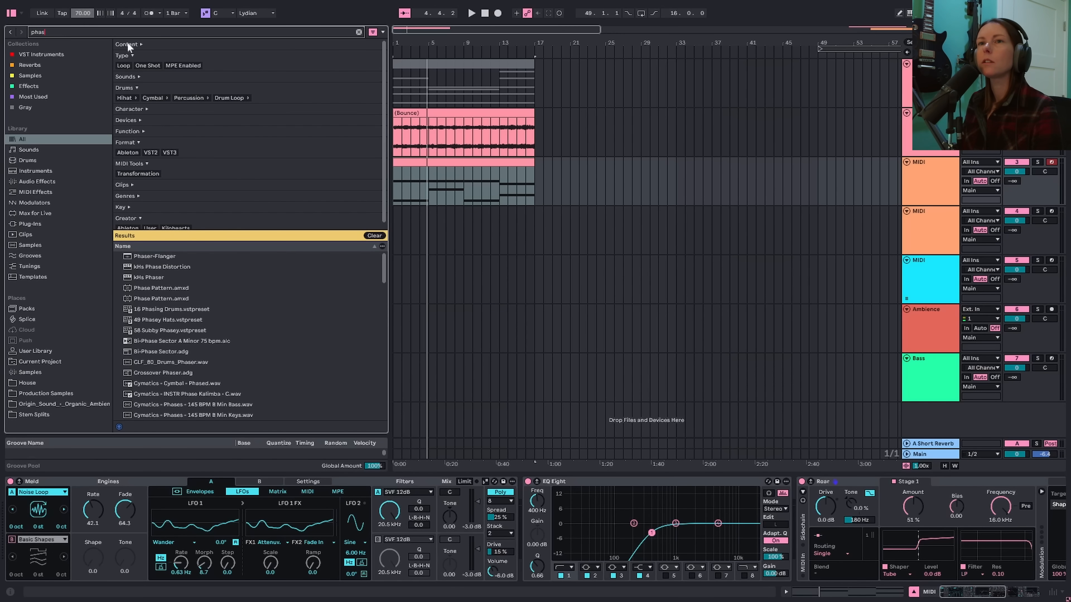
key(Return)
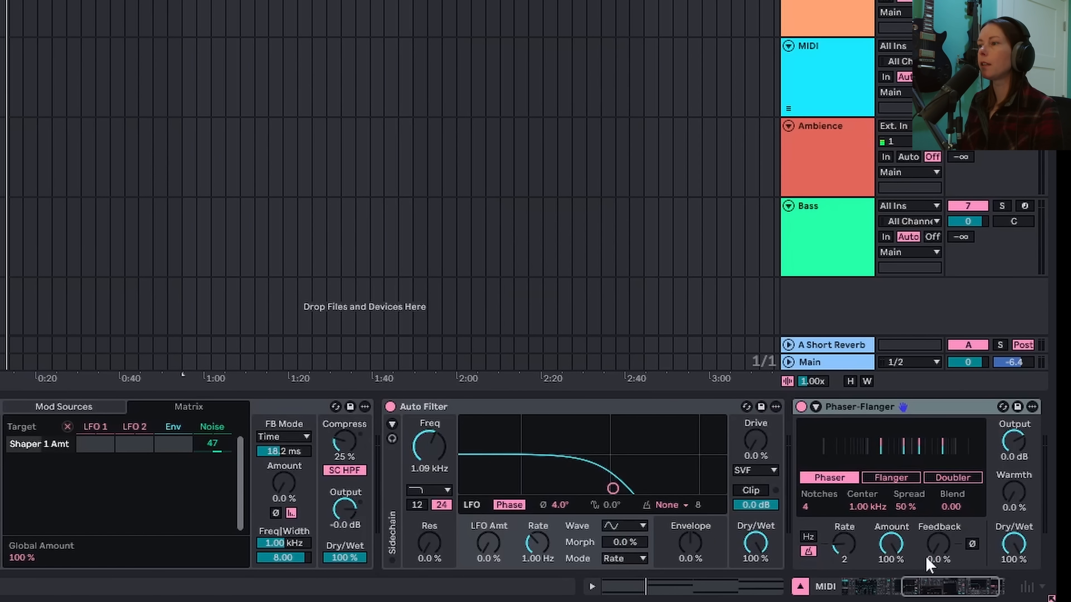
key(space)
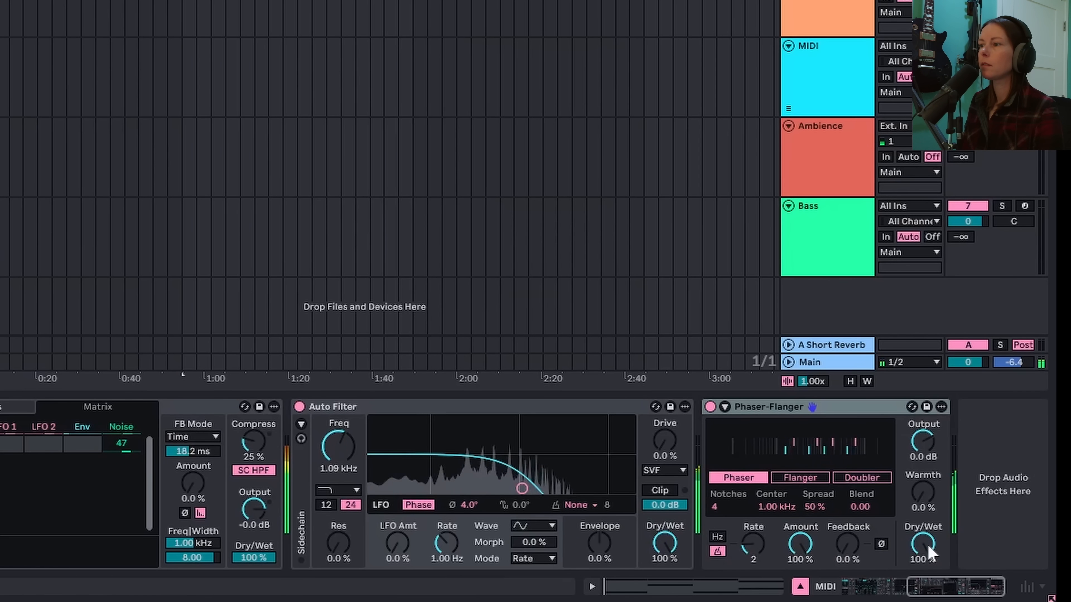
drag(922, 544, 923, 578)
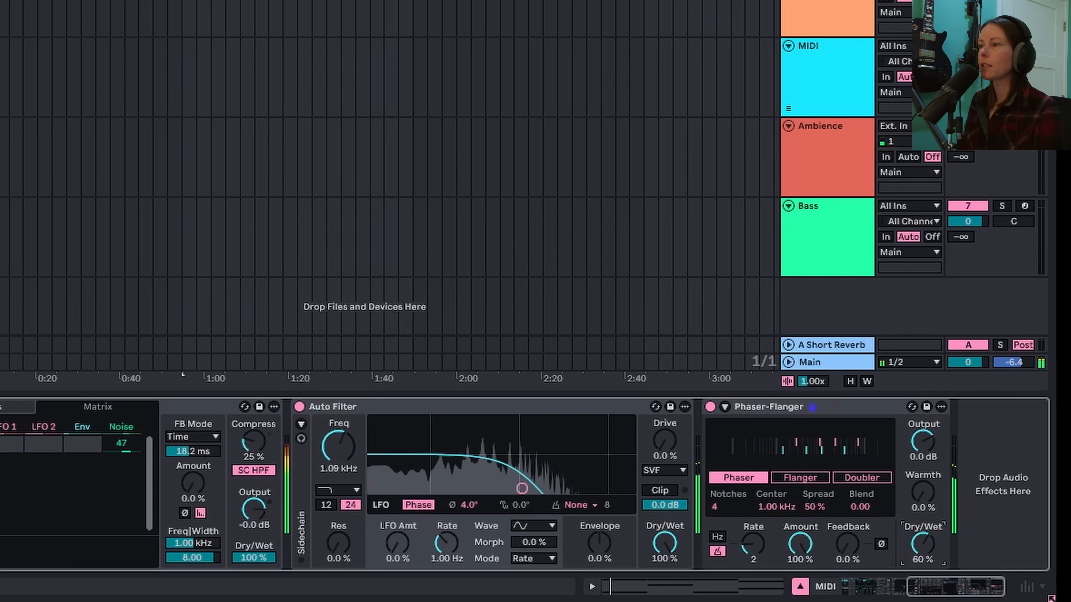
click(752, 544)
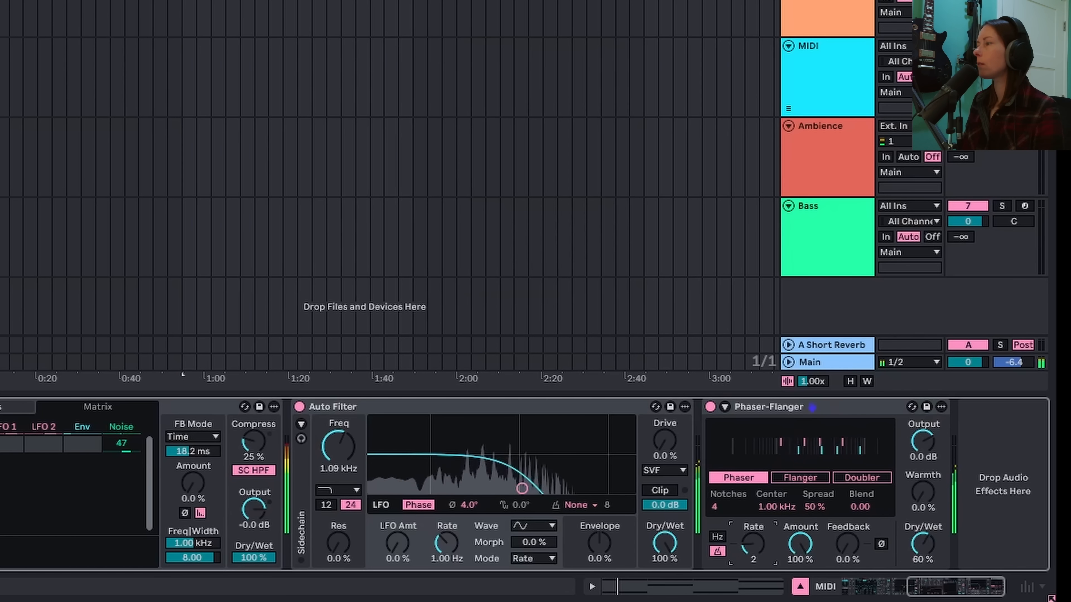
drag(753, 544, 753, 540)
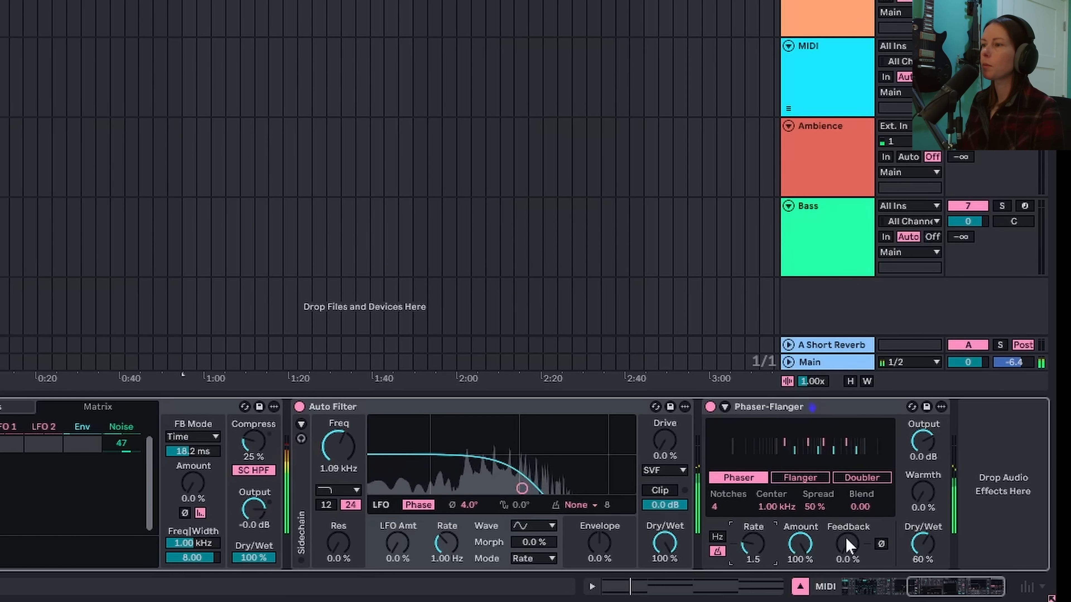
drag(847, 544, 847, 537)
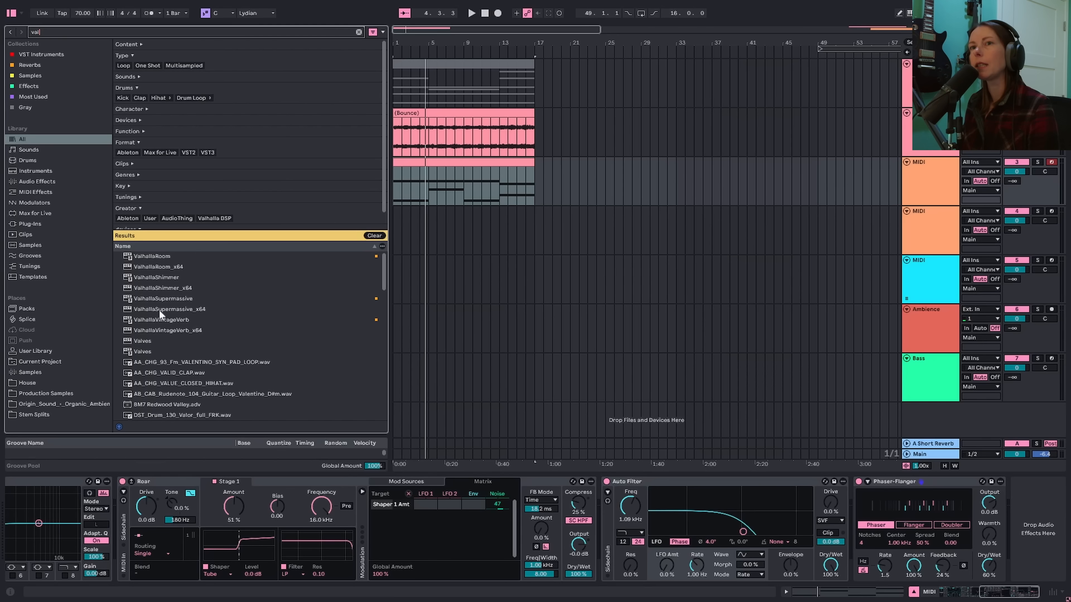
- Add ValhallaSupermassive at the end of the effect chain and hide the browser
drag(145, 298, 156, 298)
drag(949, 467, 1006, 523)
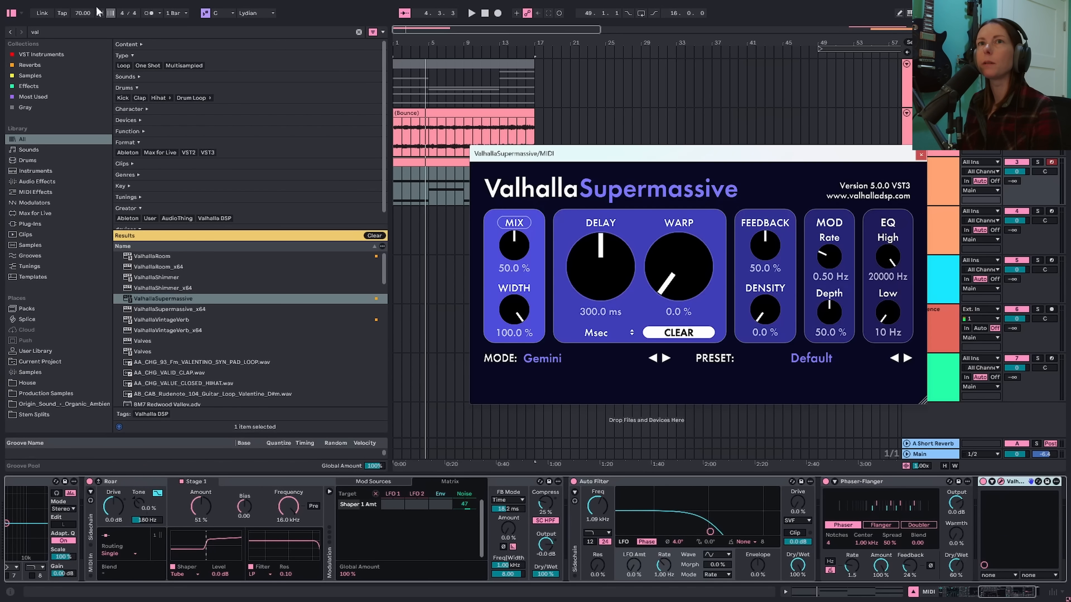
click(8, 12)
- Load the large reverb preset Ice Floe Nowhere To Go and set the Mix to about 64.2 % during playback
click(811, 360)
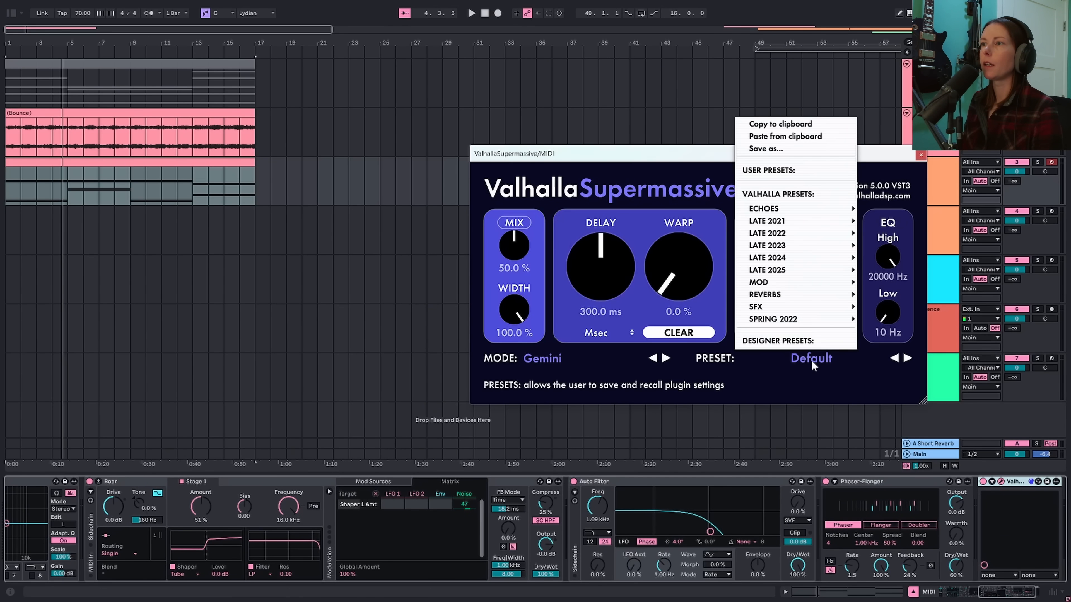
mouse_move(801, 295)
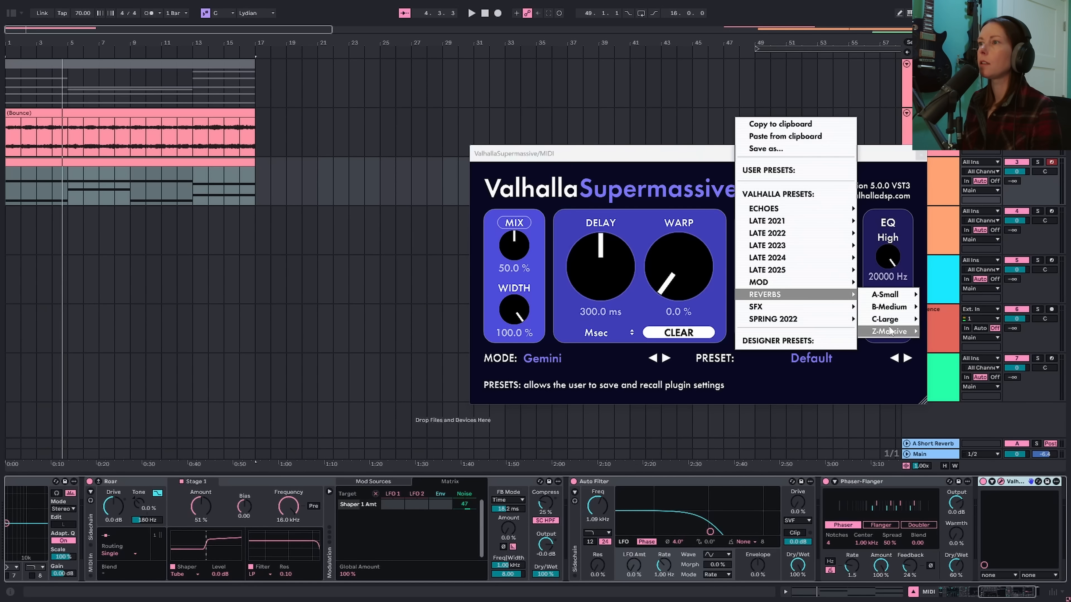
mouse_move(890, 331)
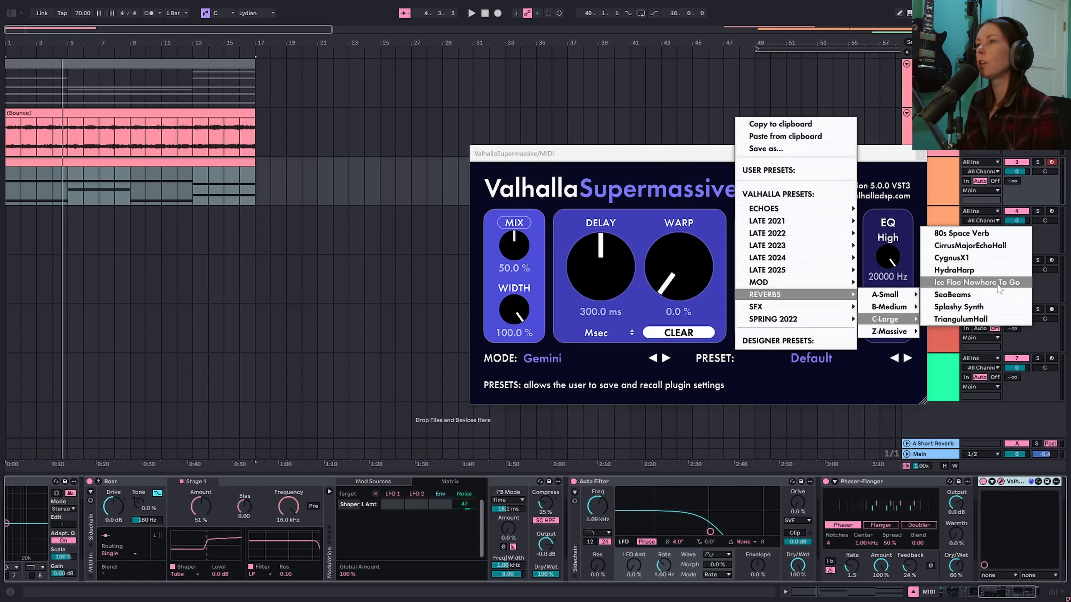
click(976, 282)
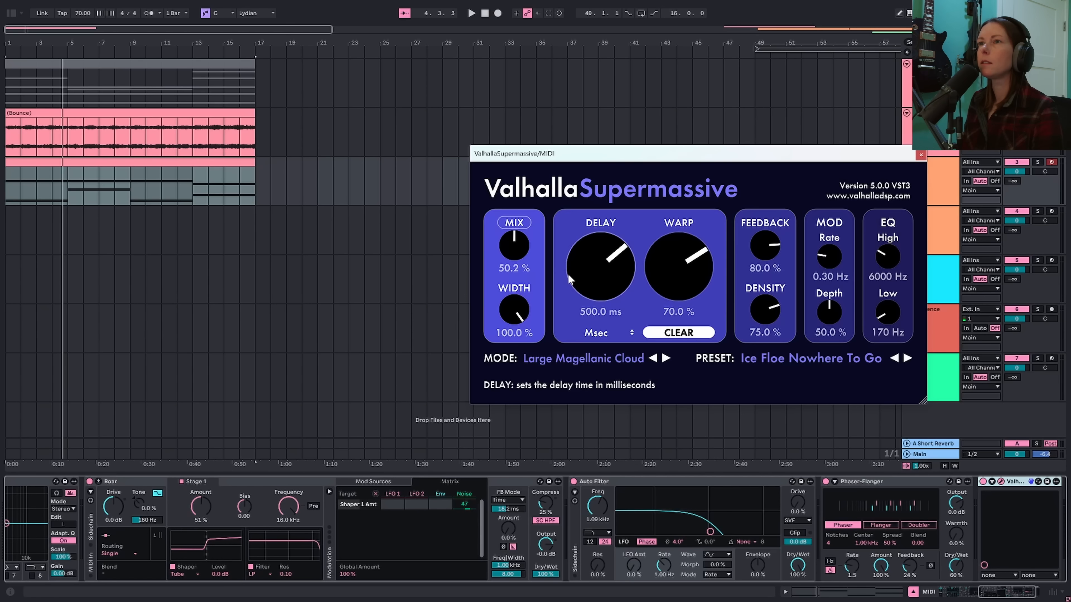
key(space)
drag(520, 249, 520, 231)
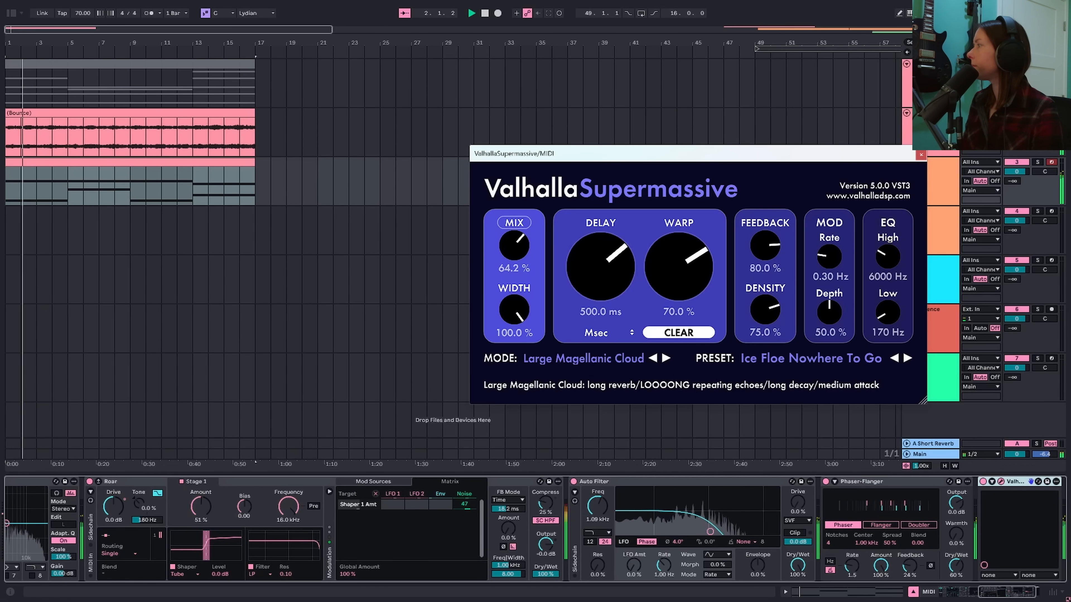
- Set Auto Filter's frequency to about 668 Hz, LFO amount to 2.5 % and LFO phase to about 76°
click(963, 591)
drag(964, 589, 991, 589)
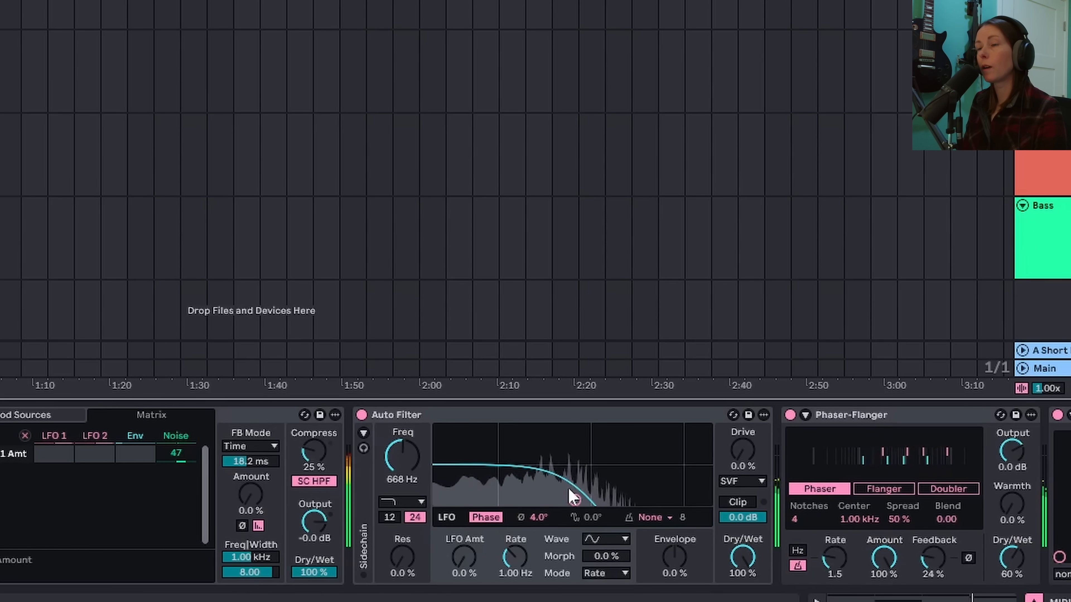
drag(480, 557, 481, 549)
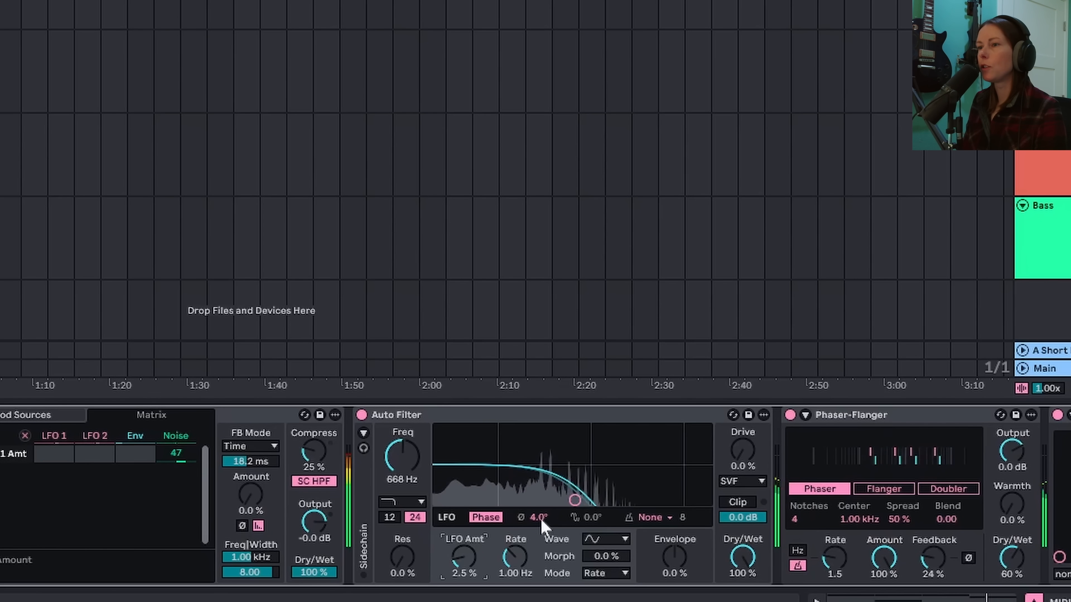
drag(540, 517, 539, 500)
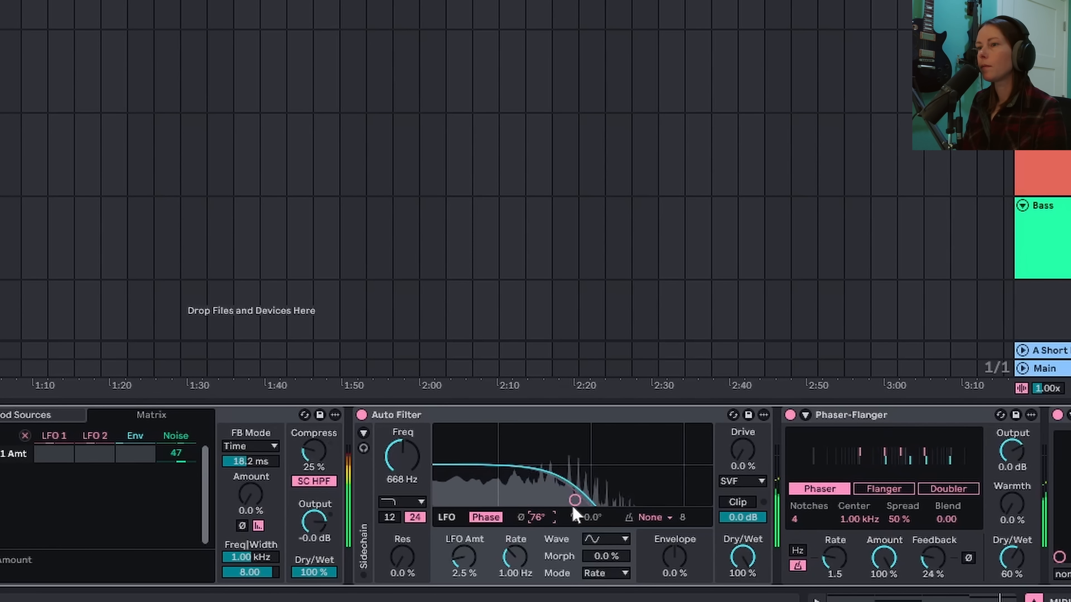
drag(470, 563, 515, 579)
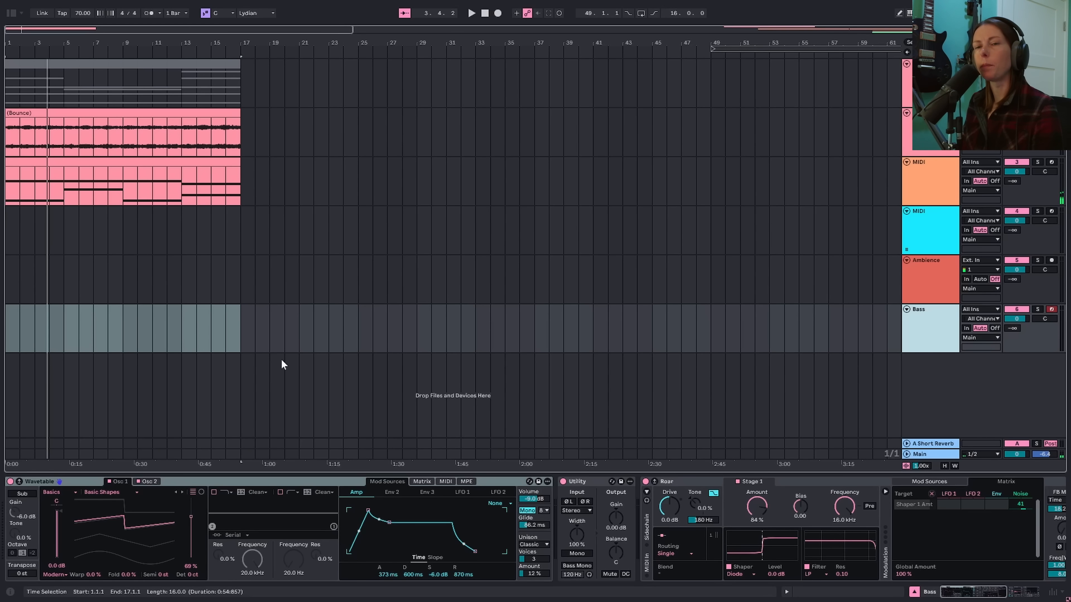
- Review the Bass track's two Wavetable oscillators and its chain of Utility, Roar, Chorus-Ensemble and Auto Filter
click(77, 482)
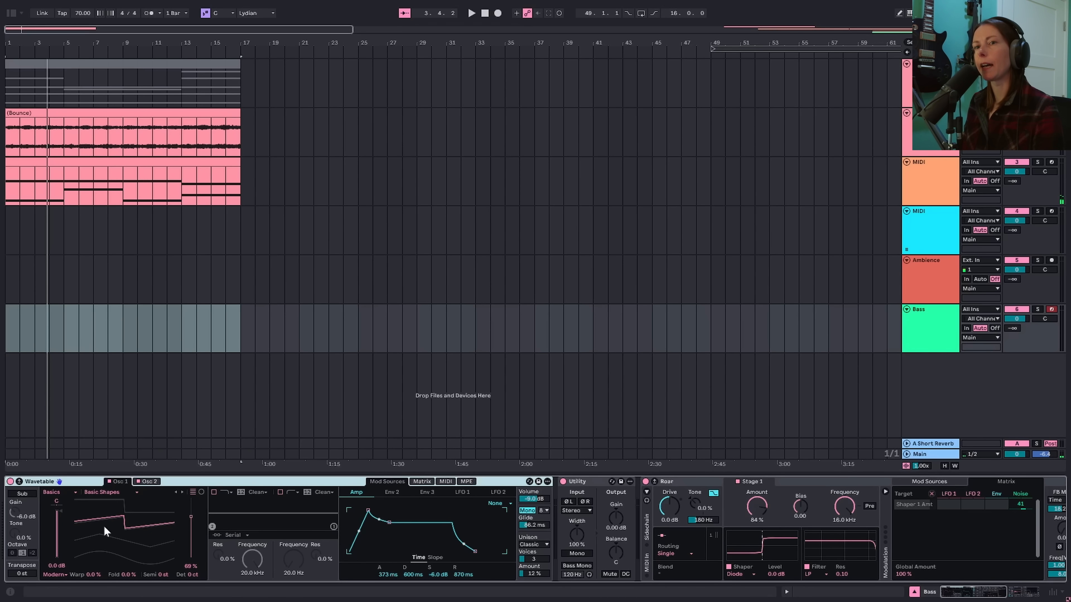
click(149, 482)
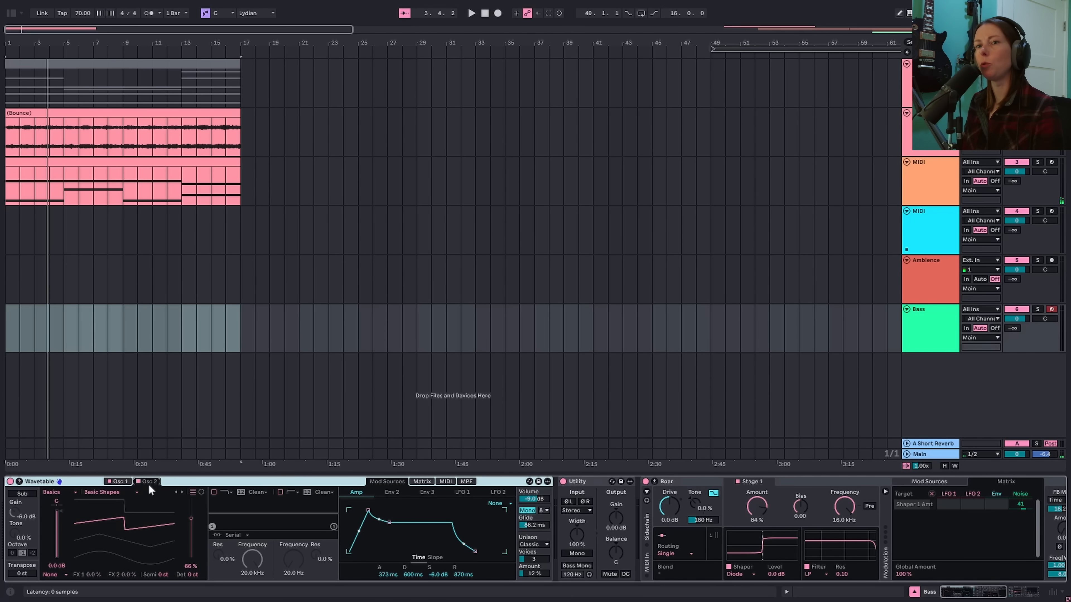
click(110, 482)
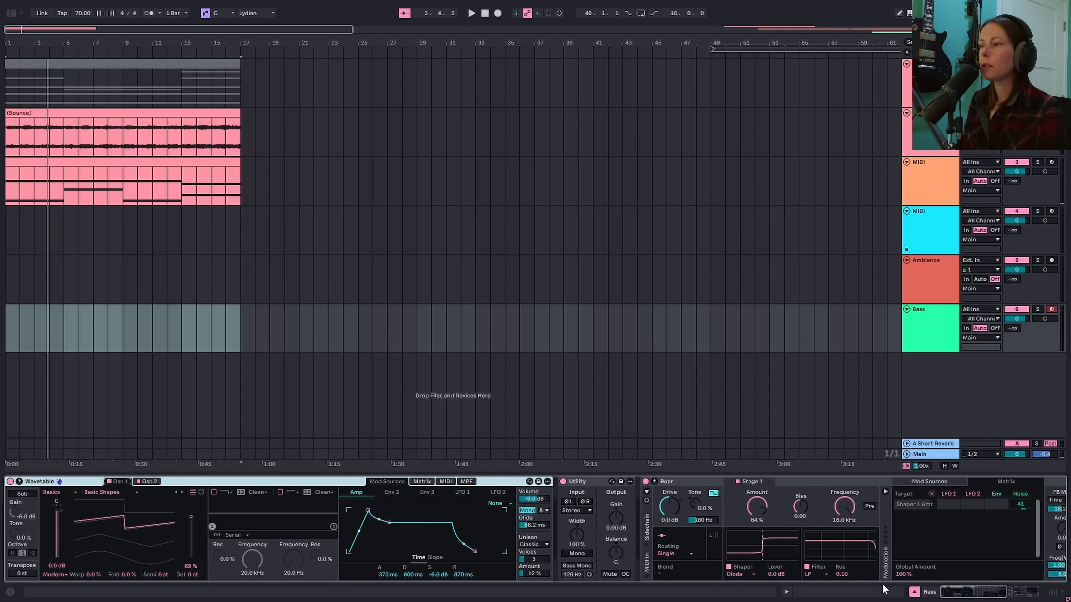
scroll(985, 595, right, 5)
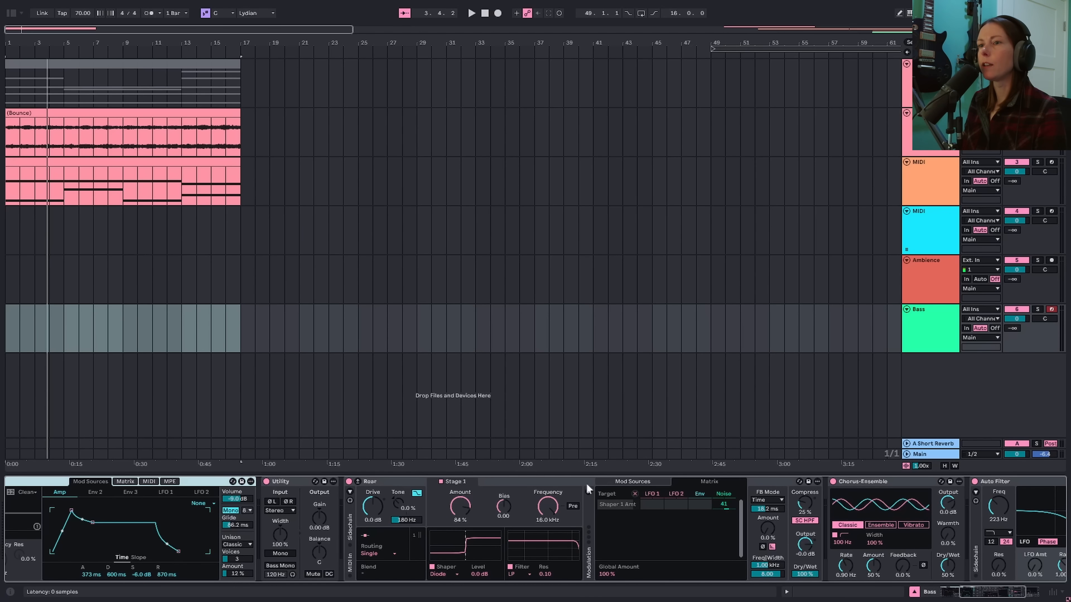
click(464, 504)
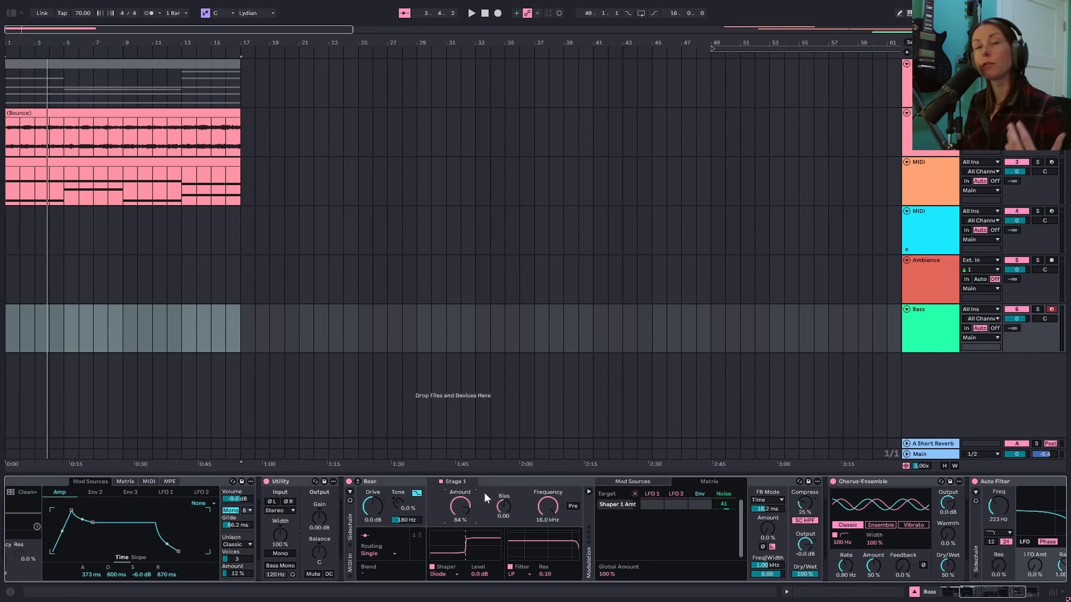
drag(988, 592, 990, 595)
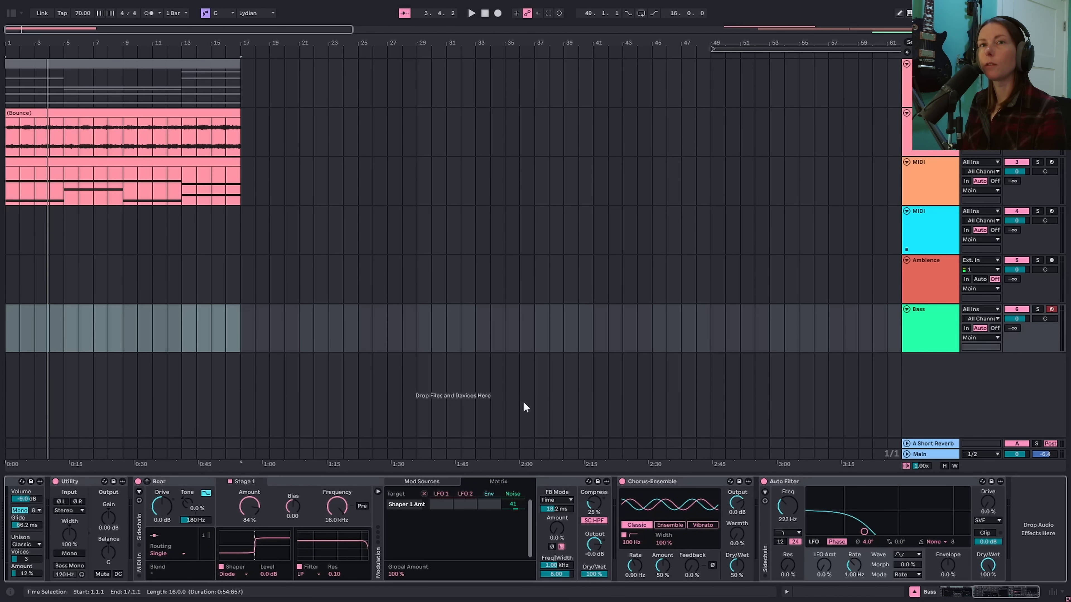
- Place a 16-bar clip with four-bar notes C1, E1, C1 and D1 on the Bass track, play it and close its editor
click(184, 285)
click(107, 322)
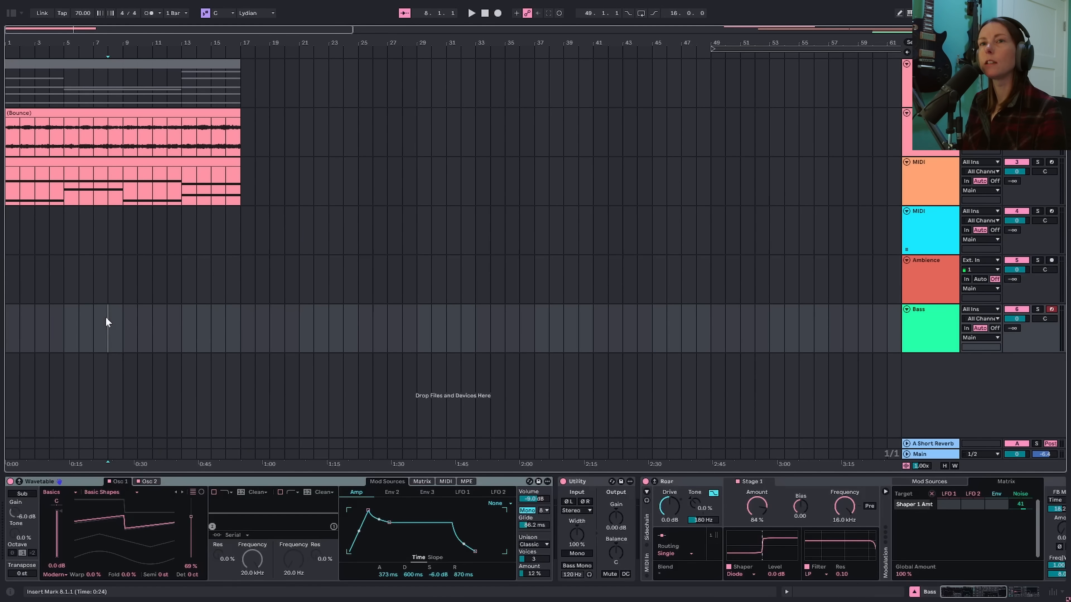
click(93, 175)
double_click(94, 175)
key(space)
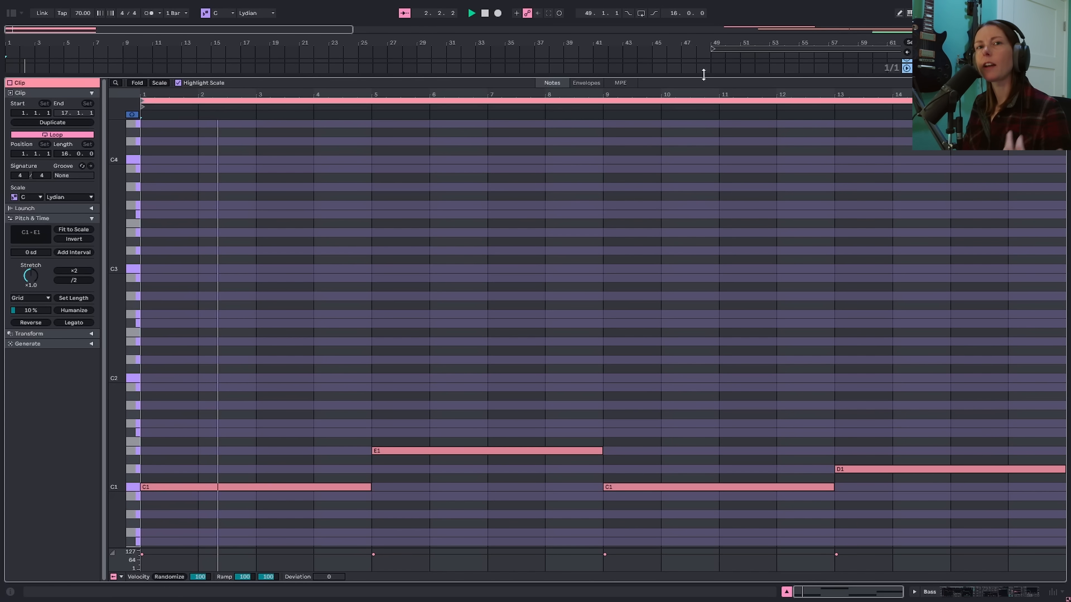
drag(703, 74, 601, 496)
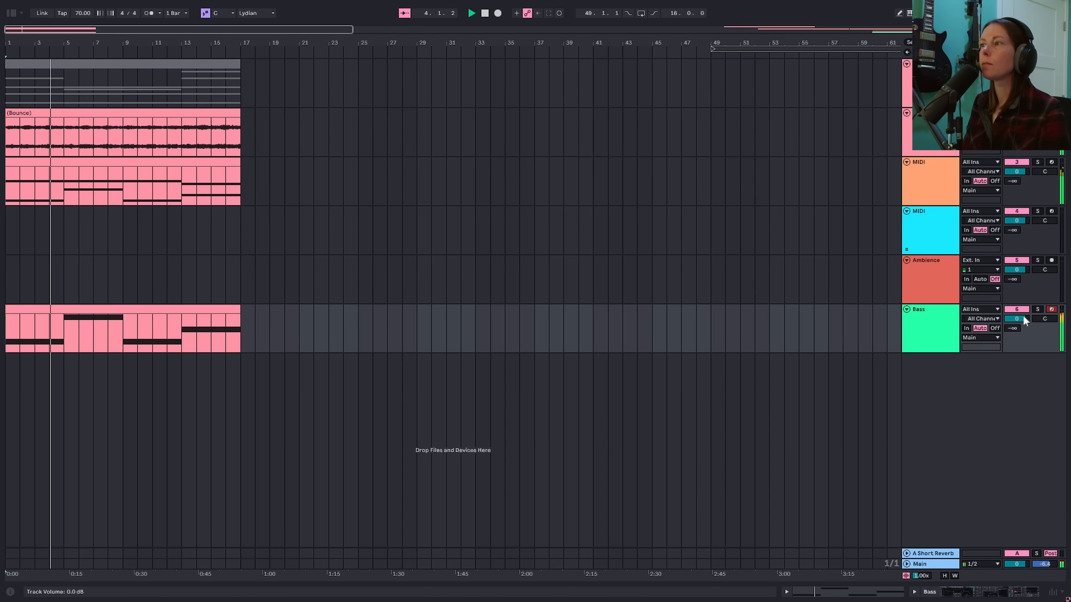
- Lower the Bass track's volume during playback
drag(1023, 316, 1023, 329)
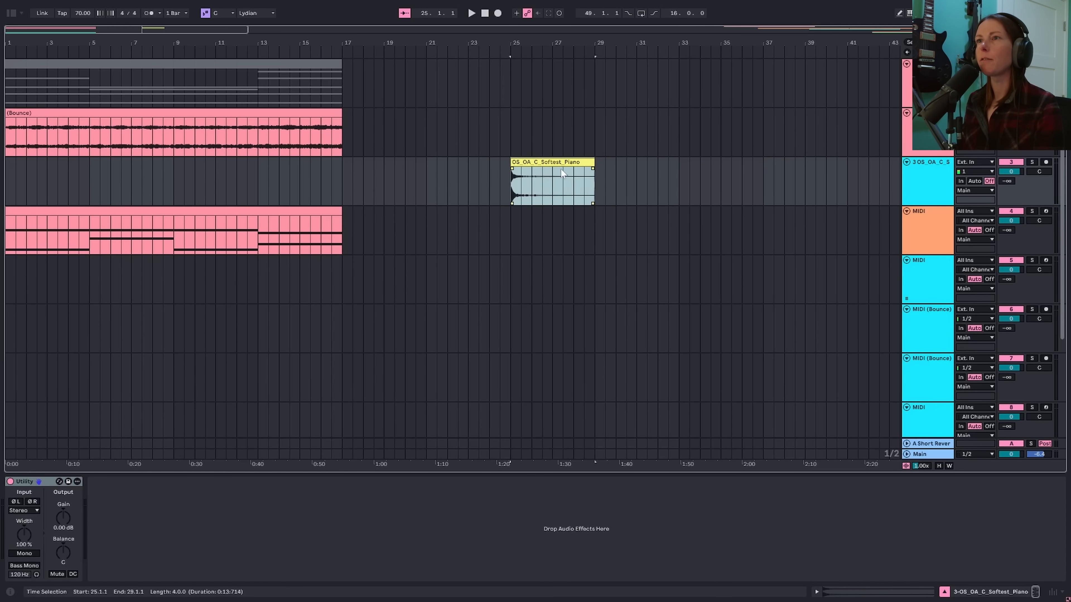
- Listen to the OS_OA_C_Softest_Piano sample on its own and take its track out of solo
key(s)
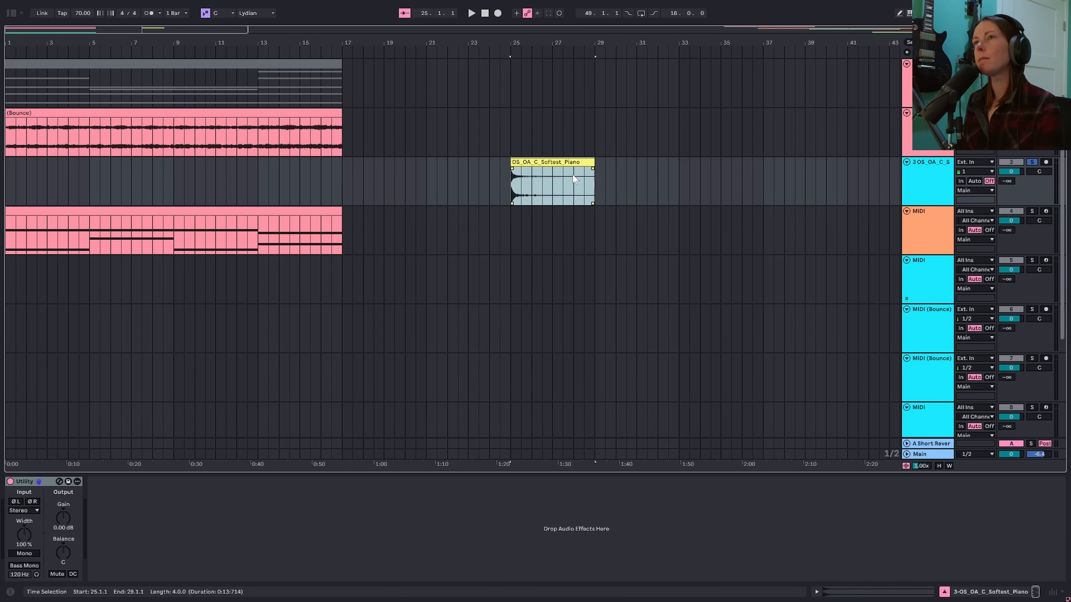
key(space)
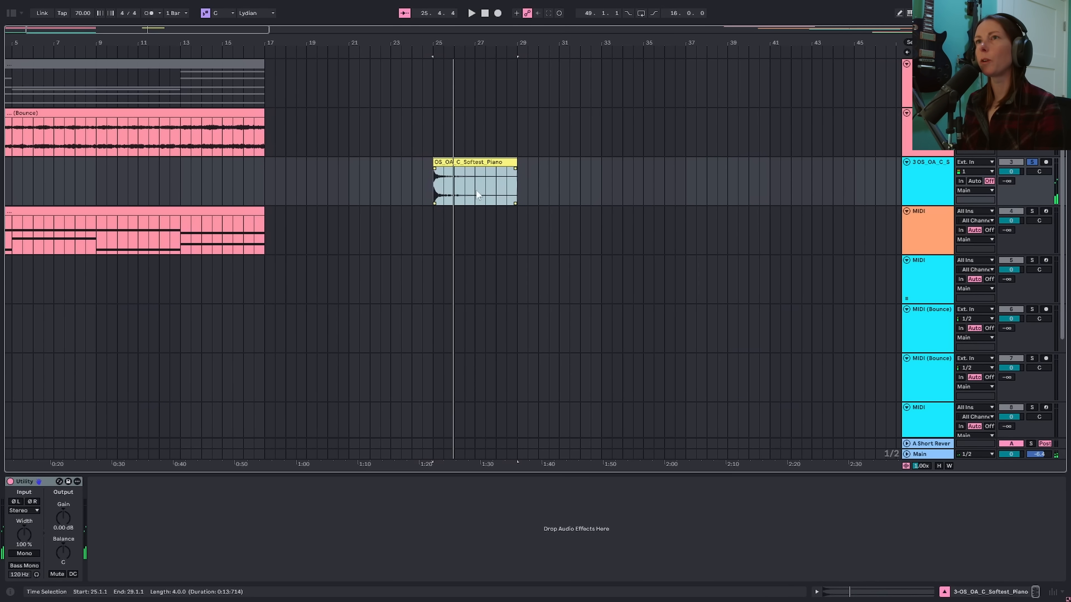
key(s)
drag(380, 40, 446, 42)
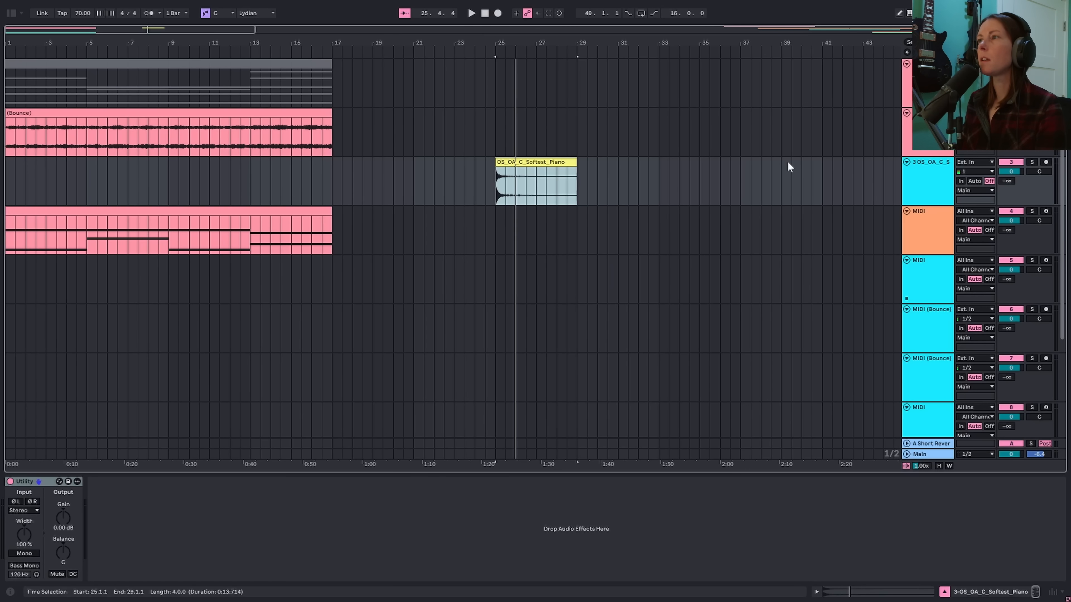
- Load the OS_OA_C_Softest_Piano sample into Granulator III, setting Scan to 0.22 x and Grain Size to about 234 ms
click(927, 285)
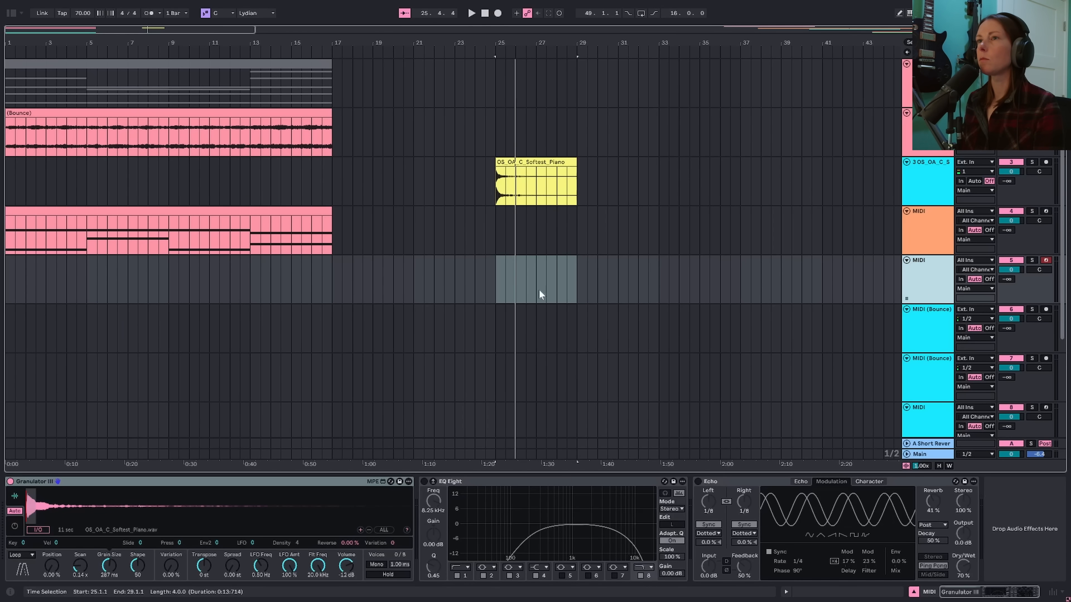
drag(553, 162, 110, 515)
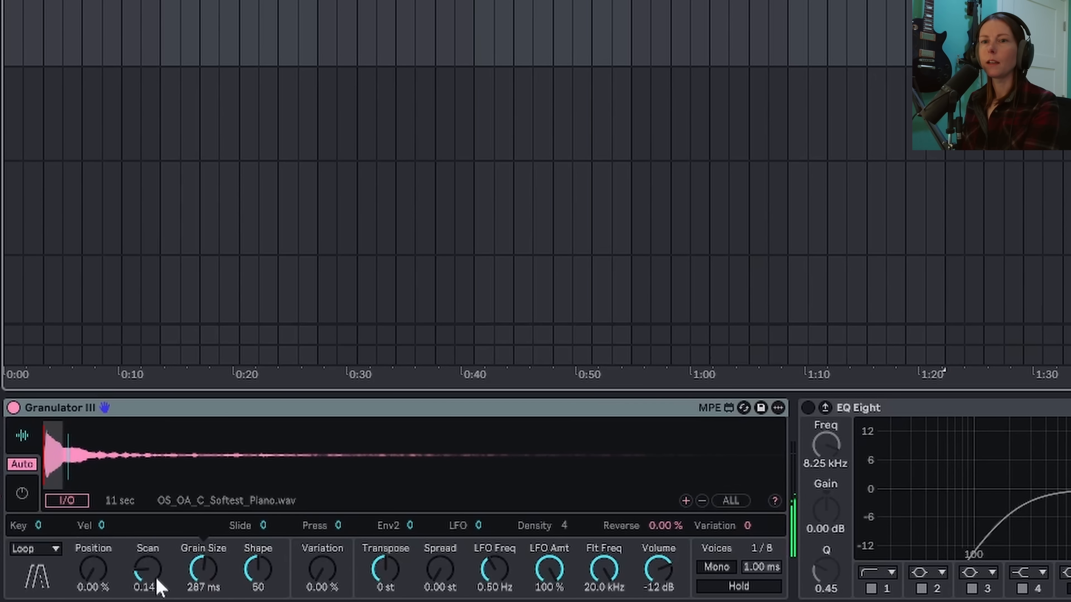
mouse_move(140, 578)
mouse_down()
mouse_move(140, 527)
mouse_move(140, 565)
mouse_up()
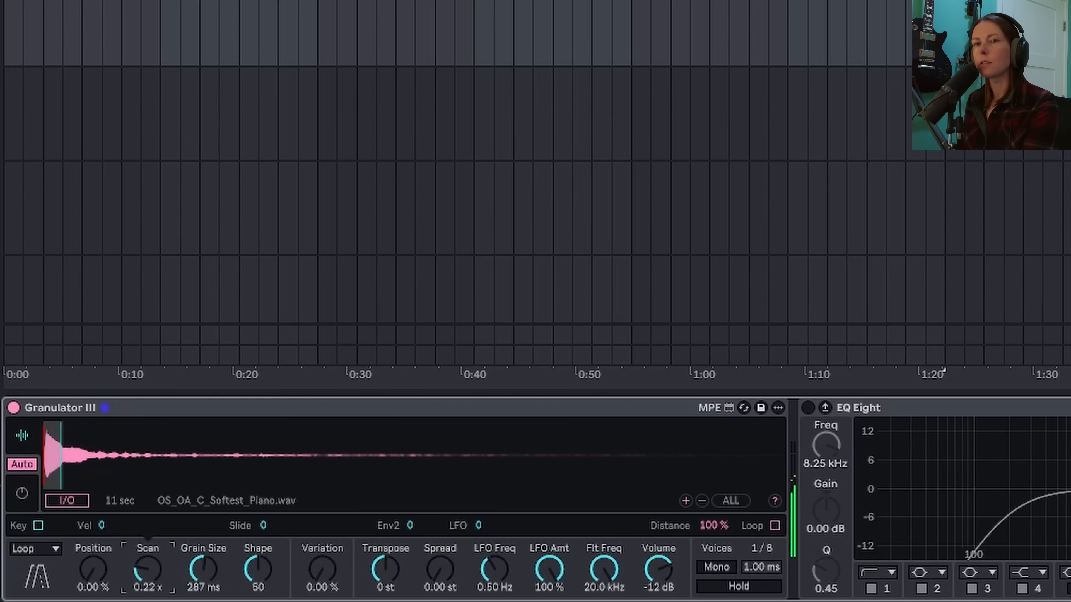
mouse_move(203, 570)
mouse_down()
mouse_move(203, 599)
mouse_move(203, 550)
mouse_move(202, 565)
mouse_up()
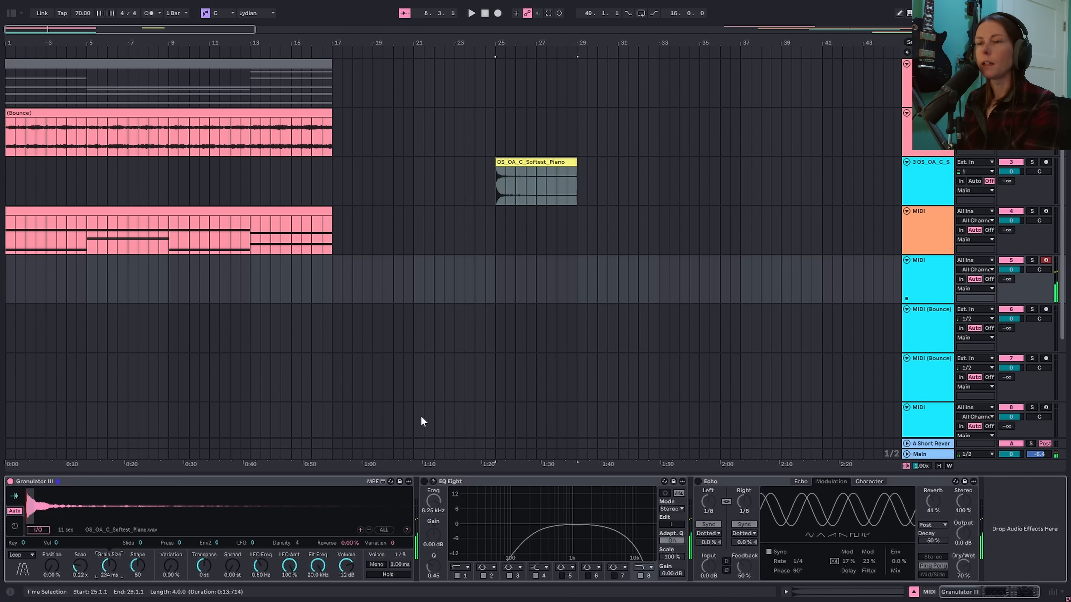
- Turn on EQ Eight and Echo on the Granulator III track and start playback from bar 1
click(430, 491)
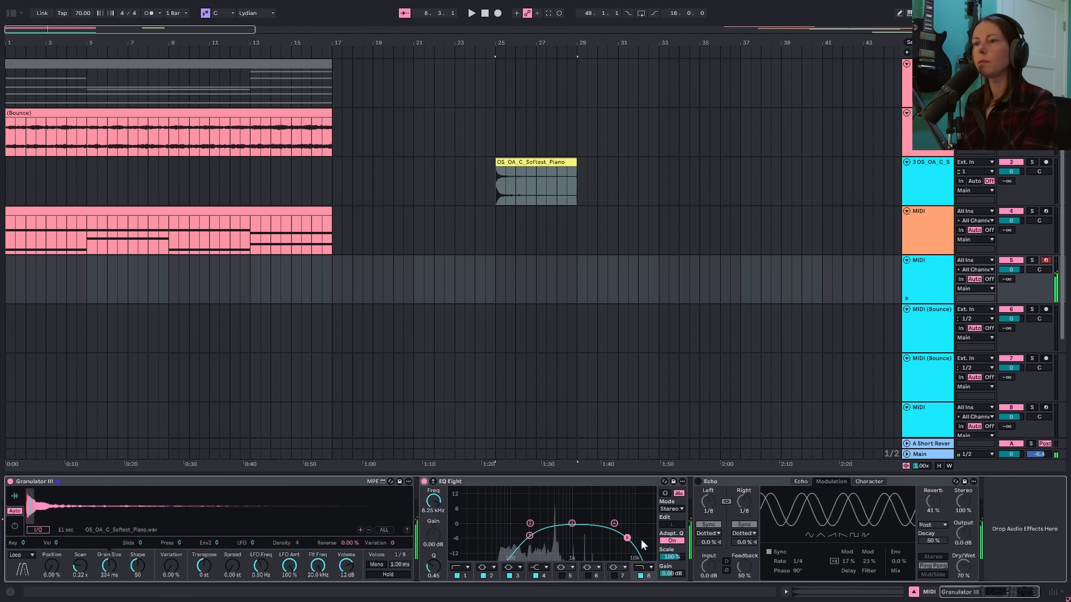
click(698, 482)
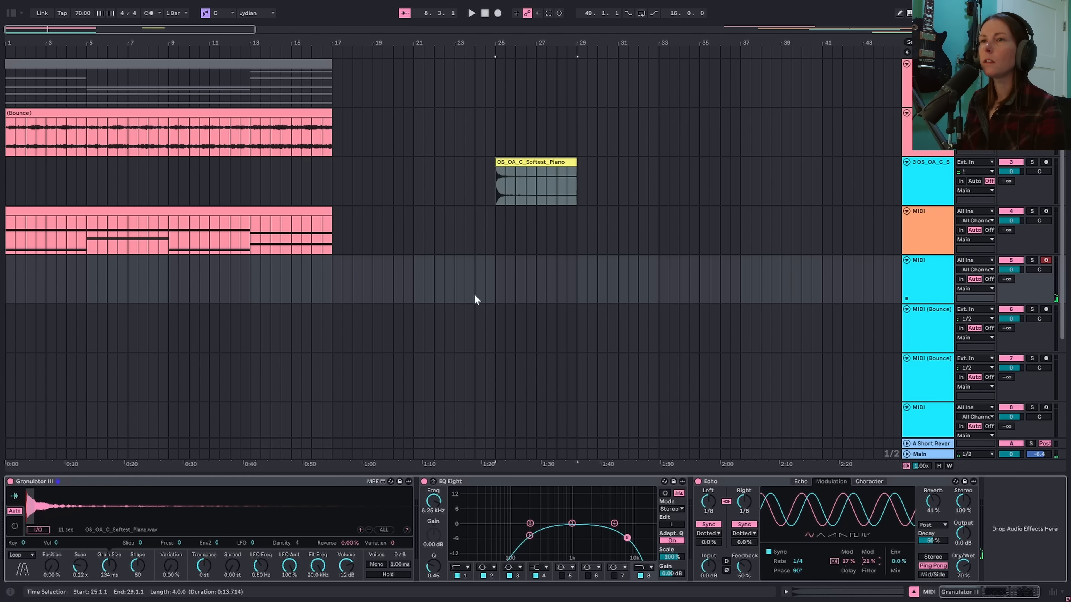
click(11, 289)
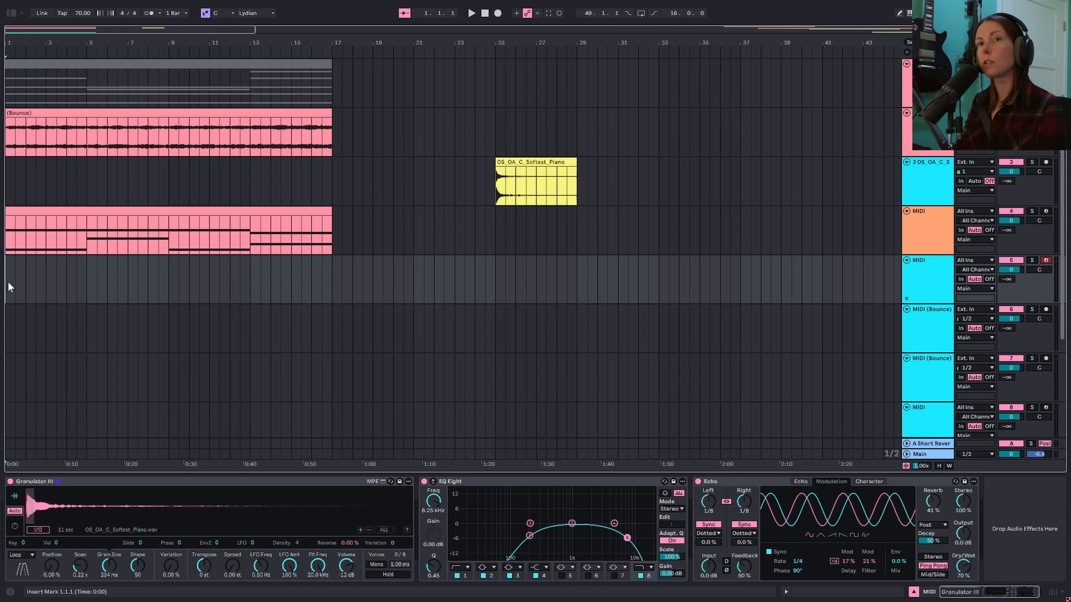
key(space)
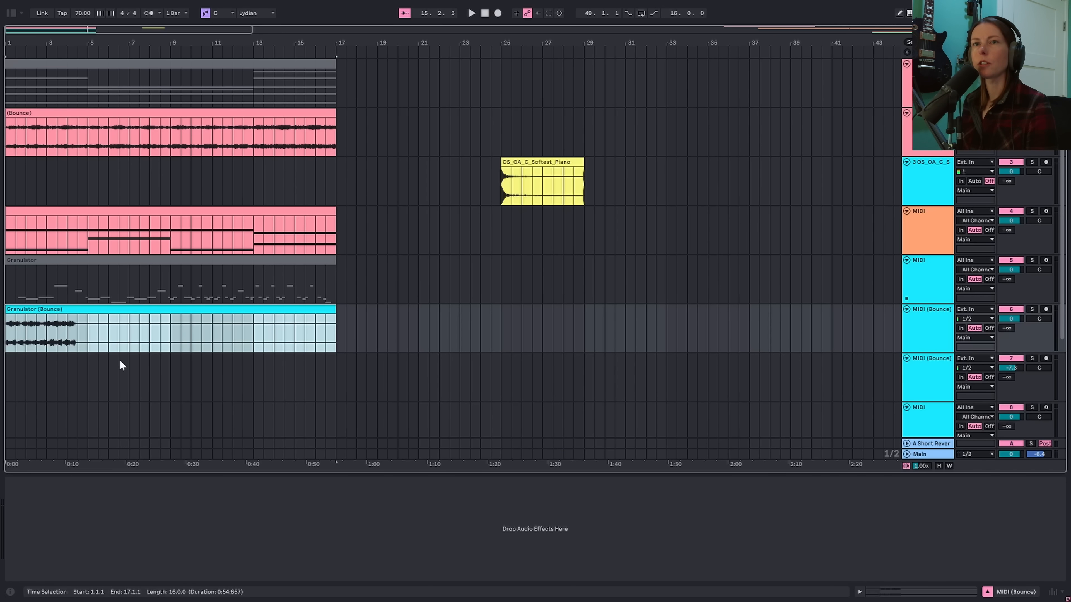
- Solo the Granulator (Bounce) track and listen to it through EQ Eight, Echo and Valhalla Supermassive
click(925, 323)
key(s)
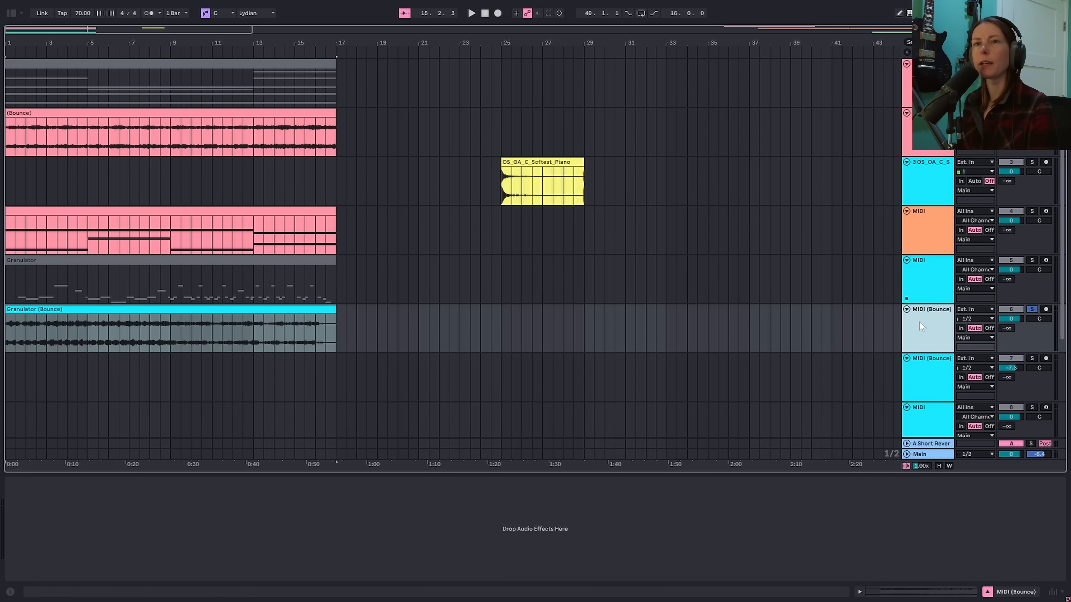
key(space)
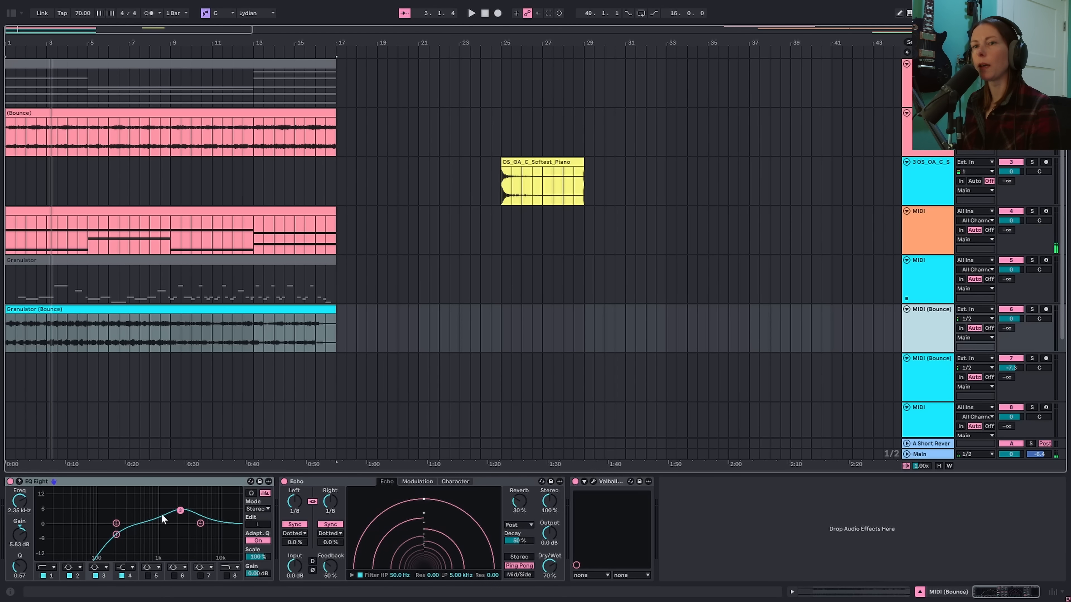
key(s)
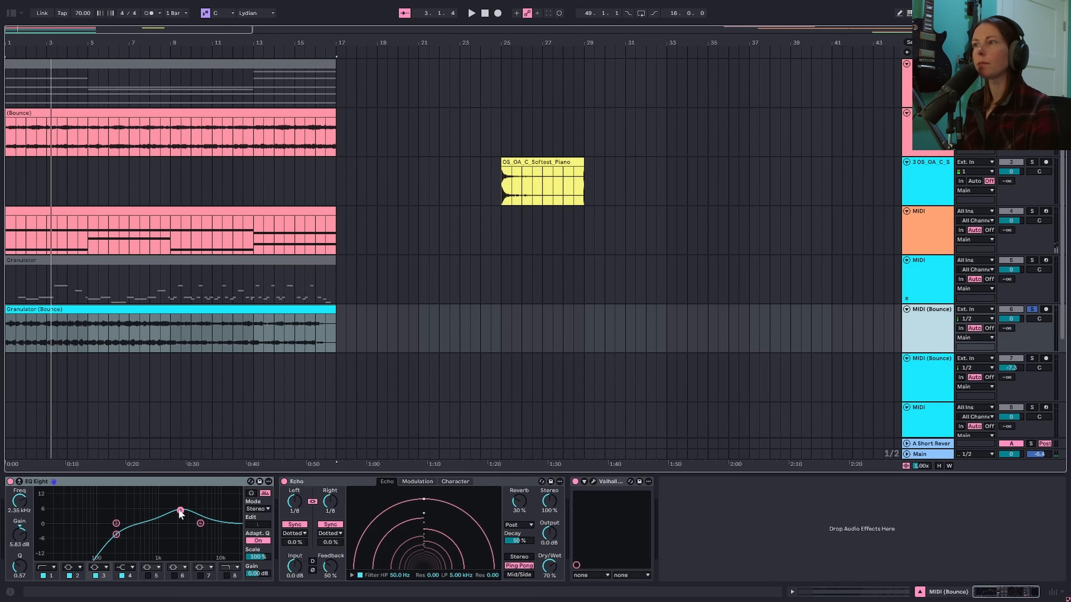
key(space)
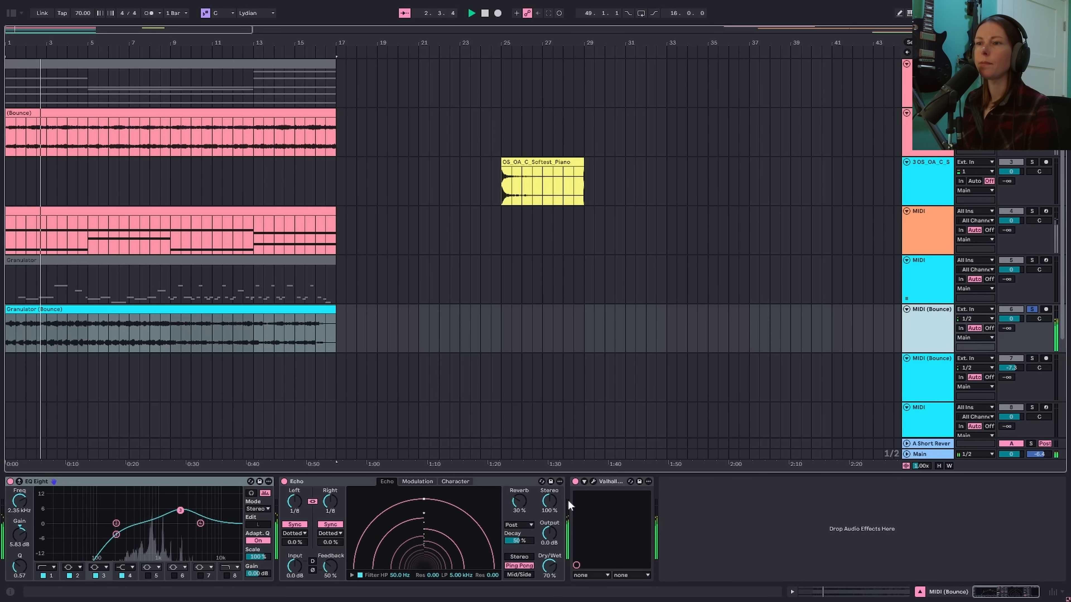
- Review Valhalla Supermassive's DarkMatter settings and its preset categories, close the plug-in window and stop playback
click(593, 481)
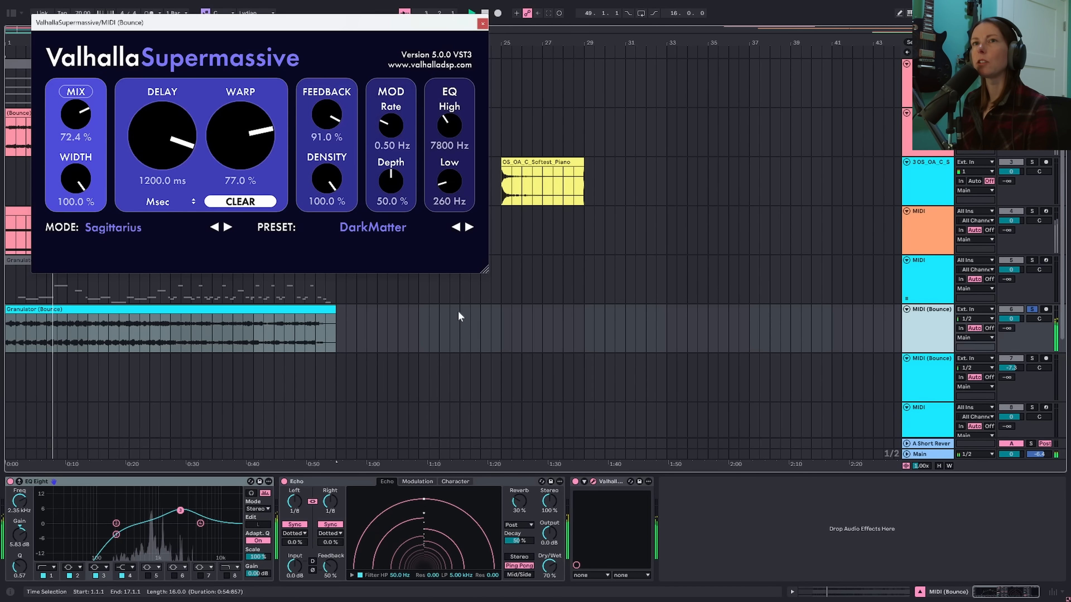
click(381, 228)
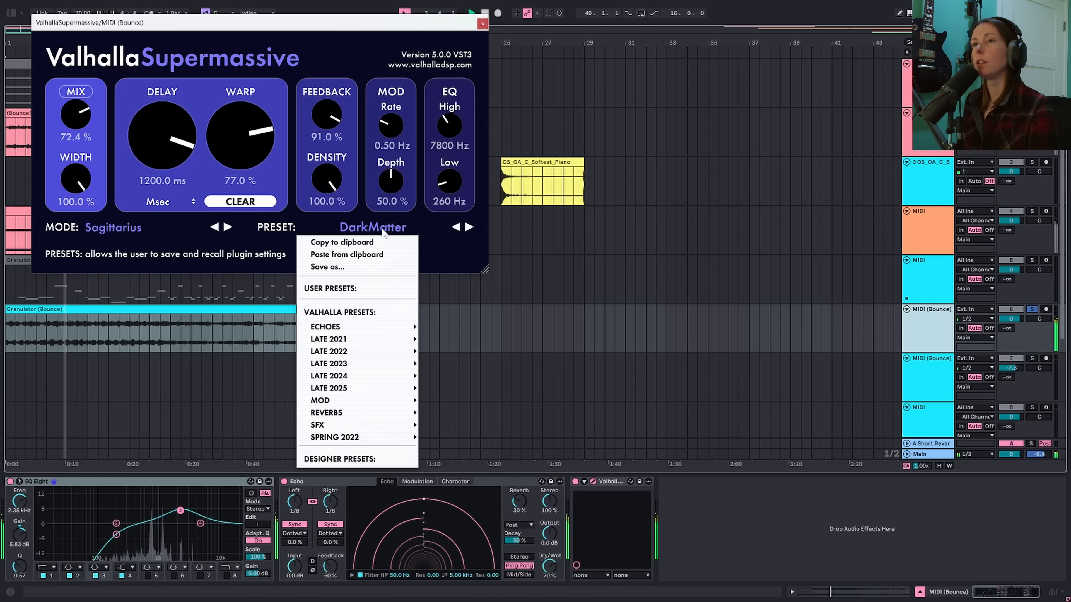
click(382, 228)
click(483, 23)
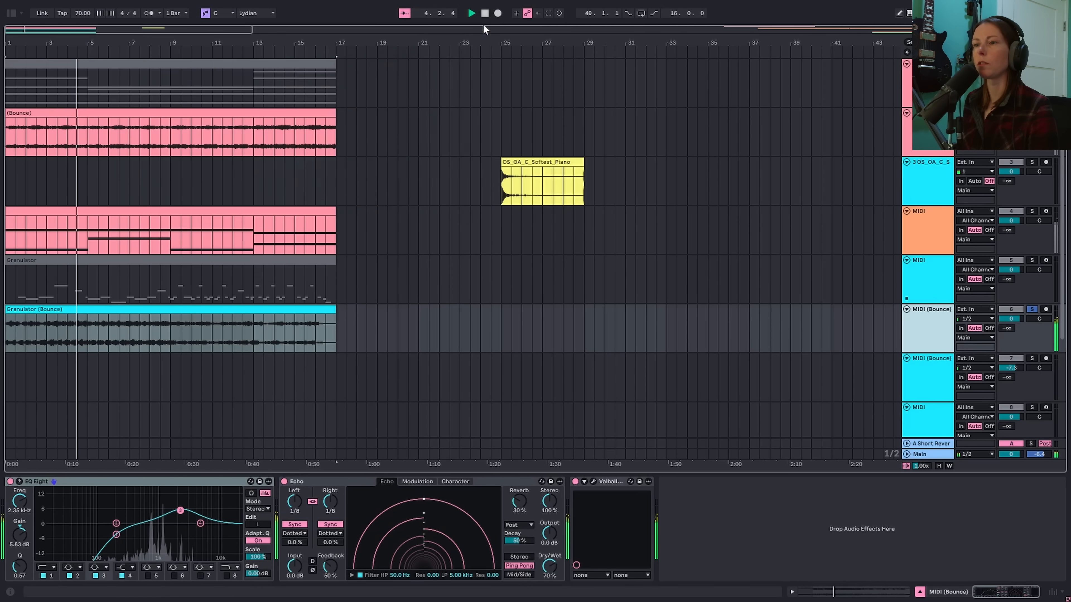
key(space)
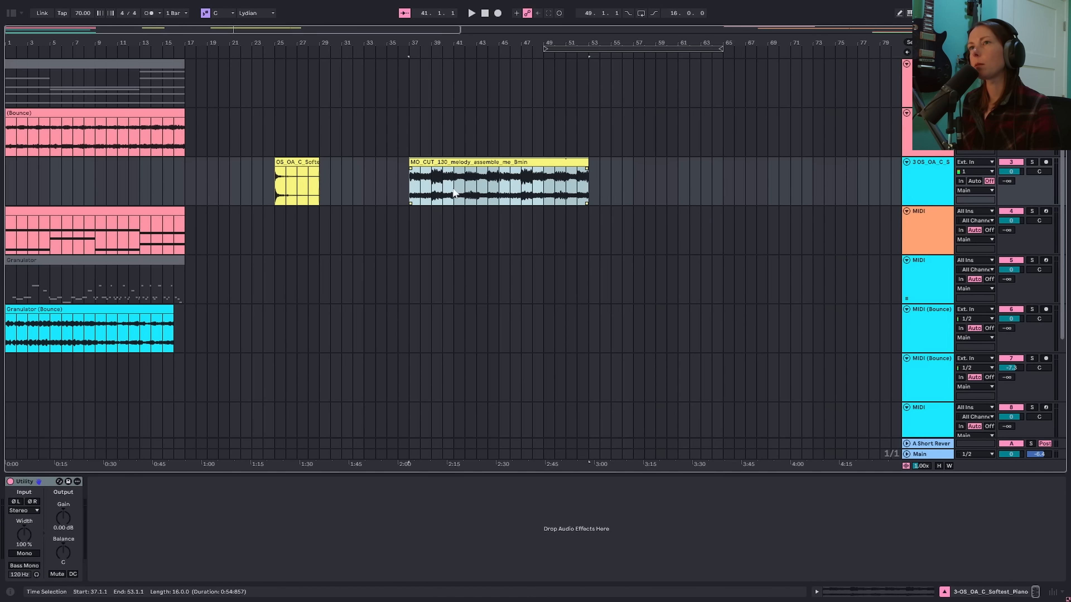
- Listen to the MO_CUT_130_melody_assemble_me_Bmin clip in solo, stop playback and take its track out of solo
click(442, 162)
key(space)
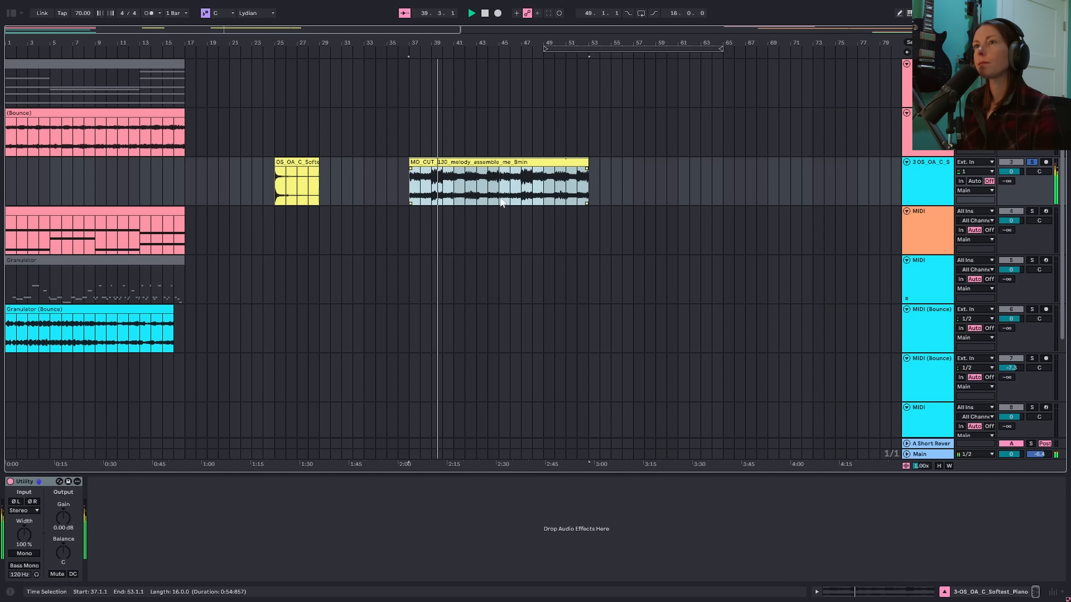
key(space)
key(s)
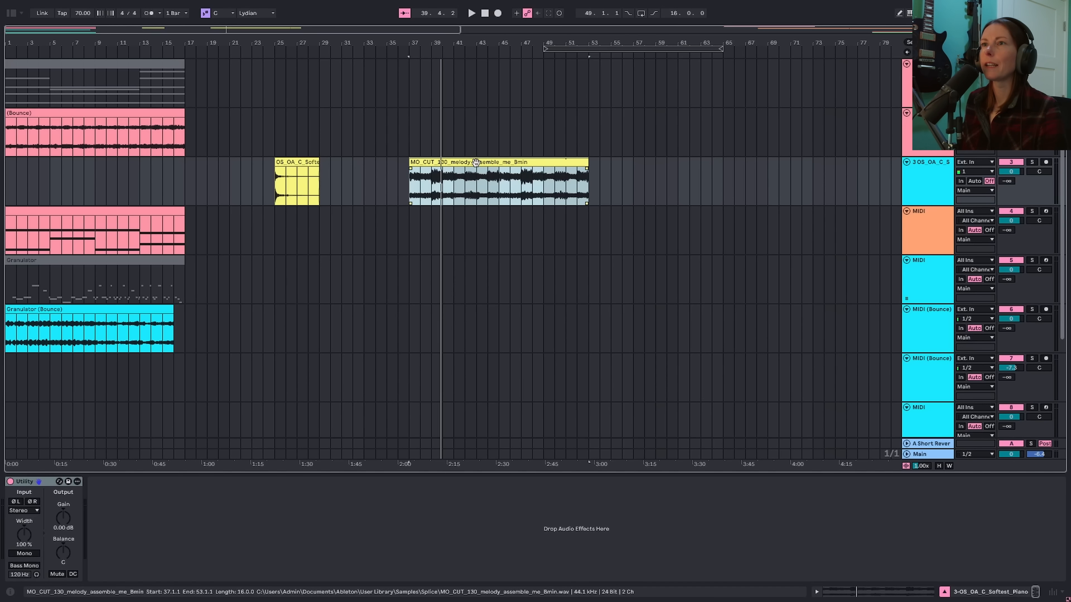
- Move the melody clip onto the Granulator (Bounce) track at bar 36 and play it through that track's effects
drag(475, 163, 469, 315)
click(937, 325)
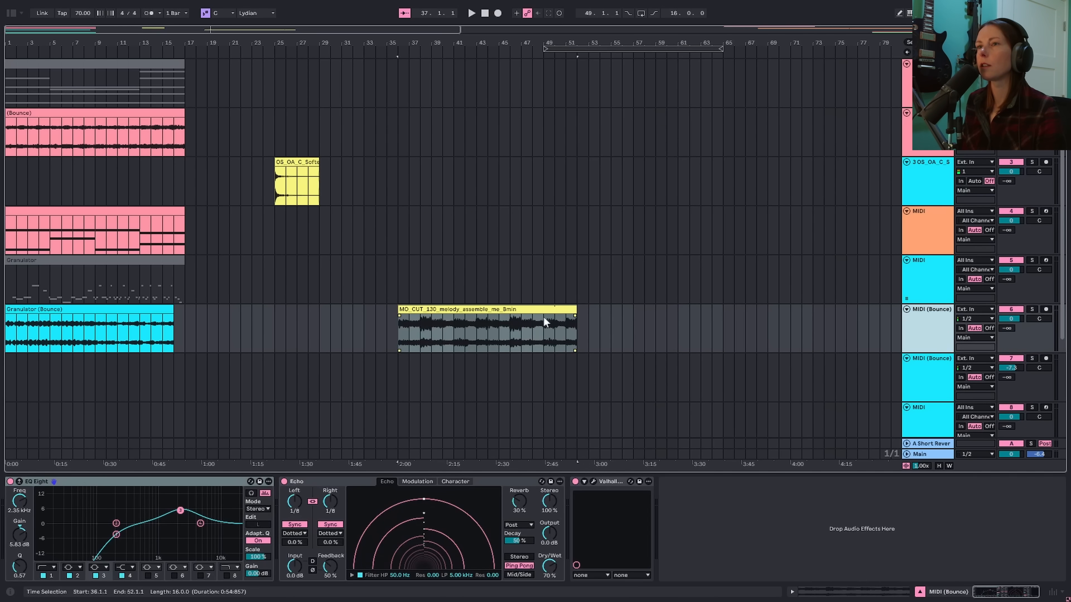
key(space)
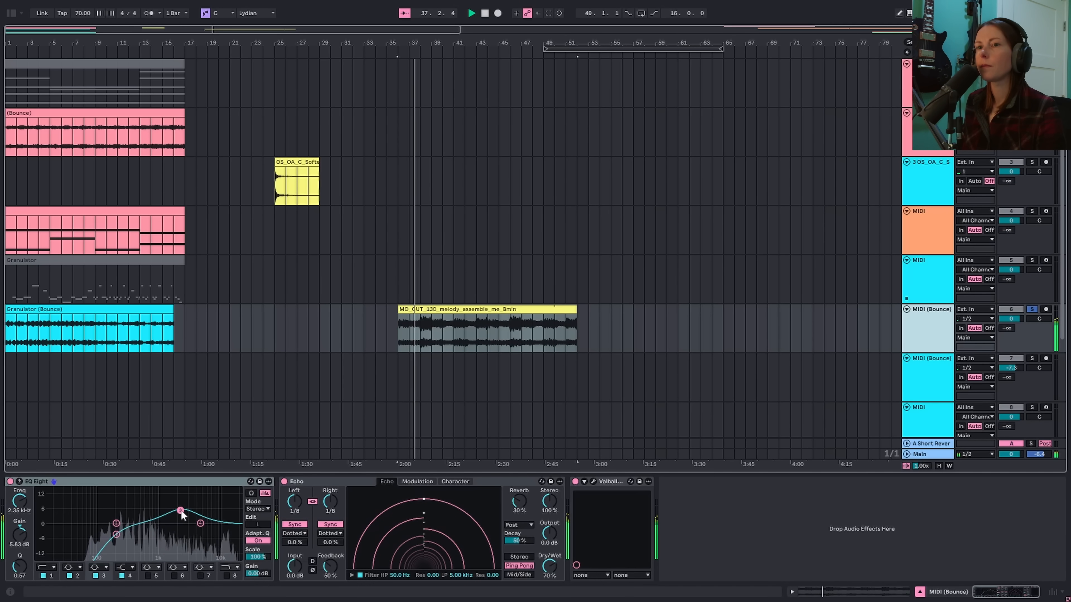
key(space)
- Bounce the MO_CUT_130_melody_assemble_me_Bmin clip with its effects to a new track
click(488, 311)
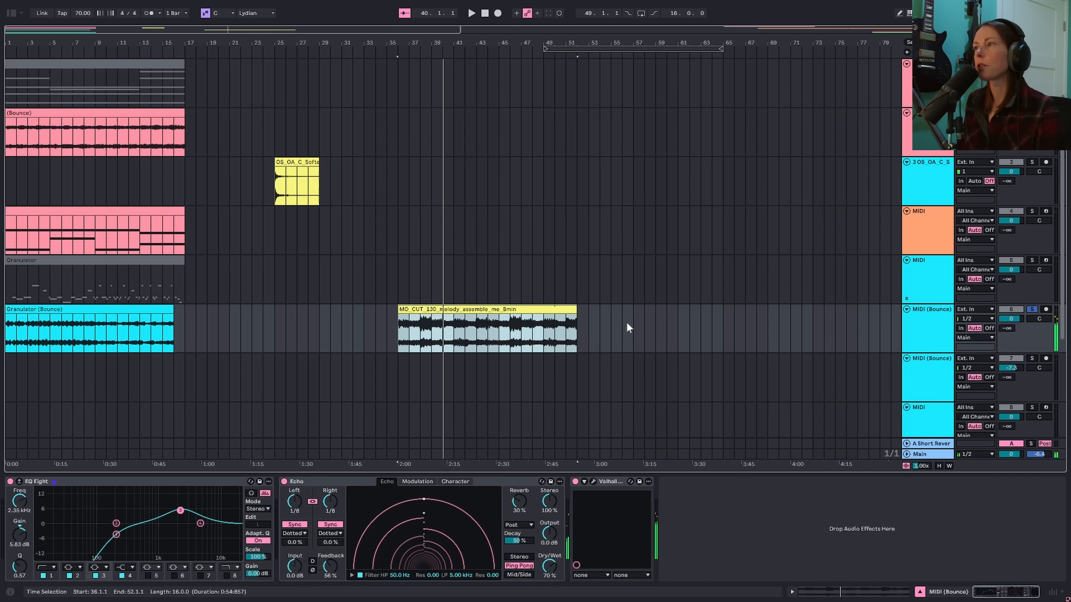
key(ctrl+alt+b)
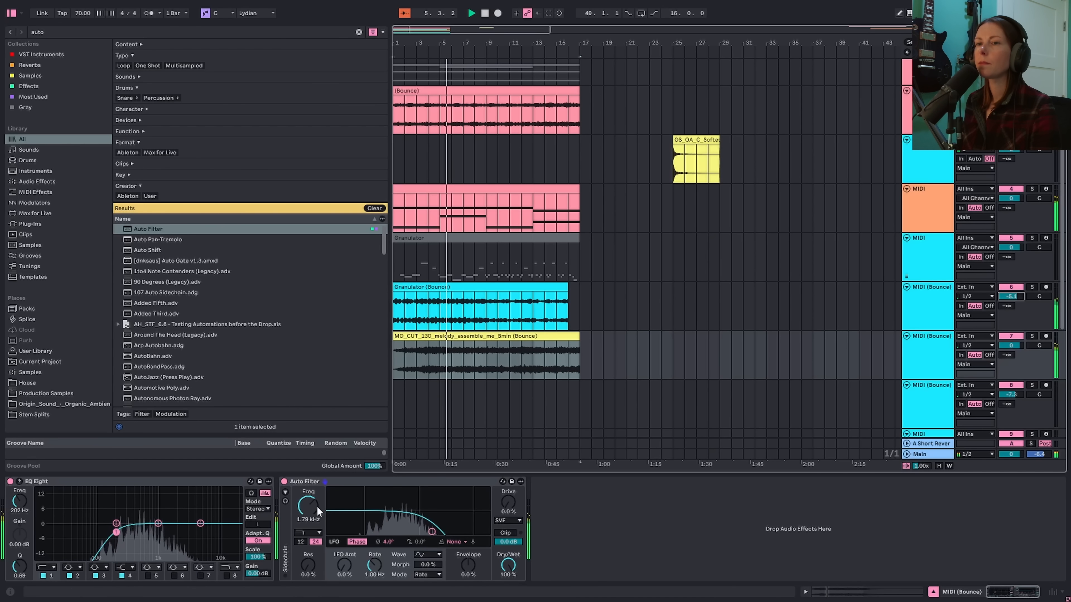
- Set Auto Filter's frequency on the bounced melody track to about 3.66 kHz during playback
drag(316, 506, 317, 498)
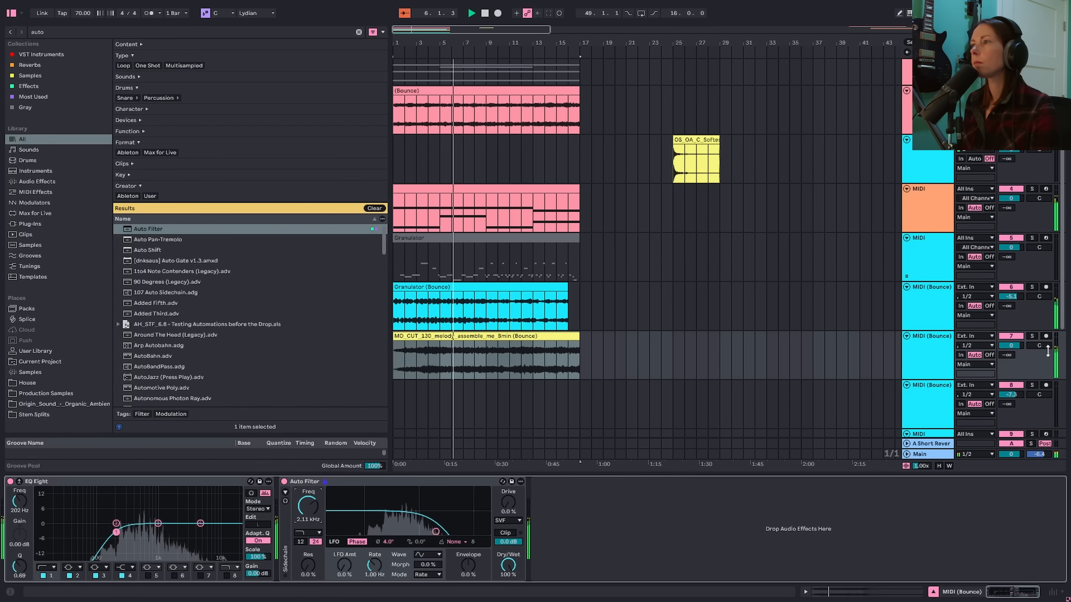
click(927, 351)
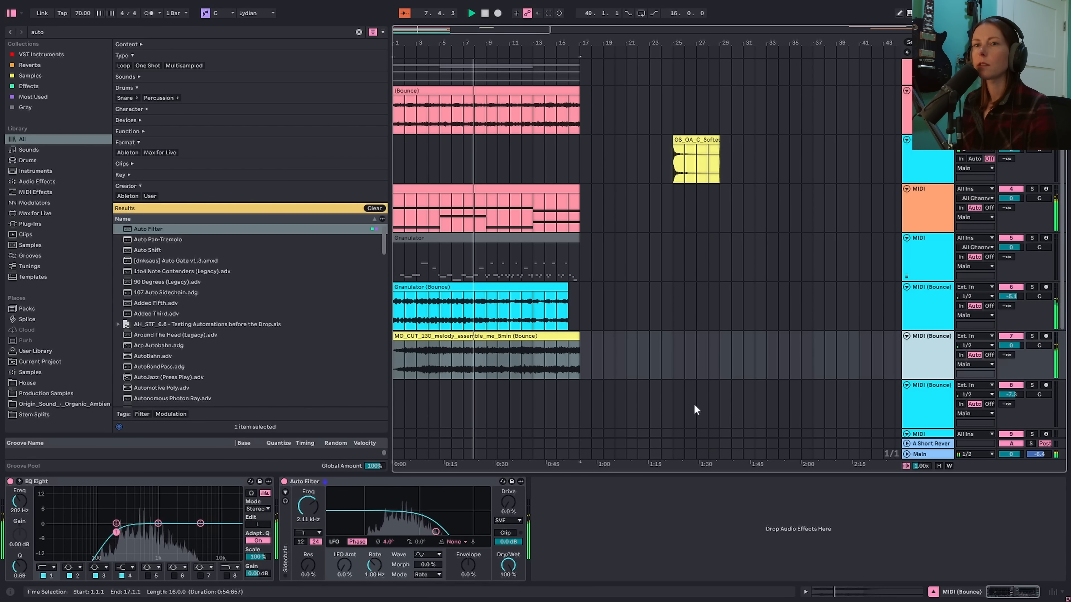
drag(308, 505, 308, 496)
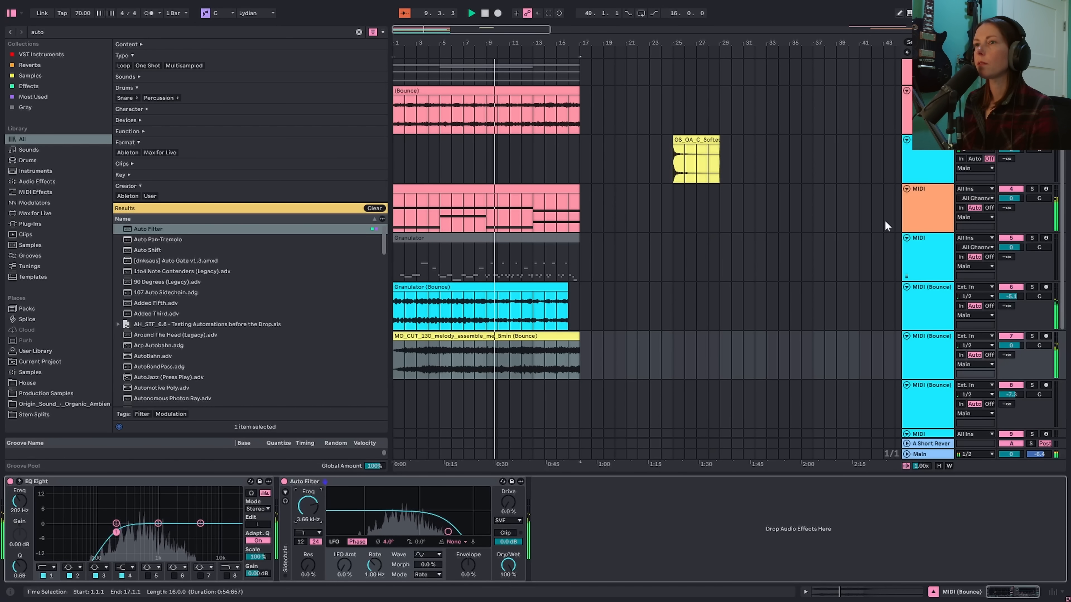
- Compare the layers during playback by switching the Meld, bounced melody and Granulator (Bounce) tracks off and on
scroll(898, 246, down, 1)
scroll(899, 246, up, 2)
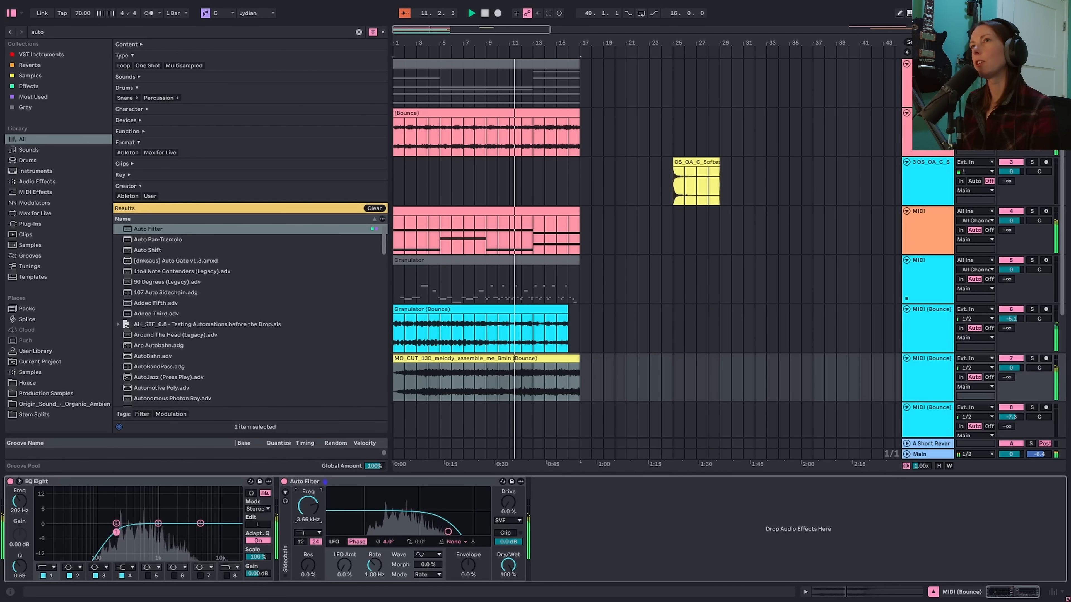
click(1010, 368)
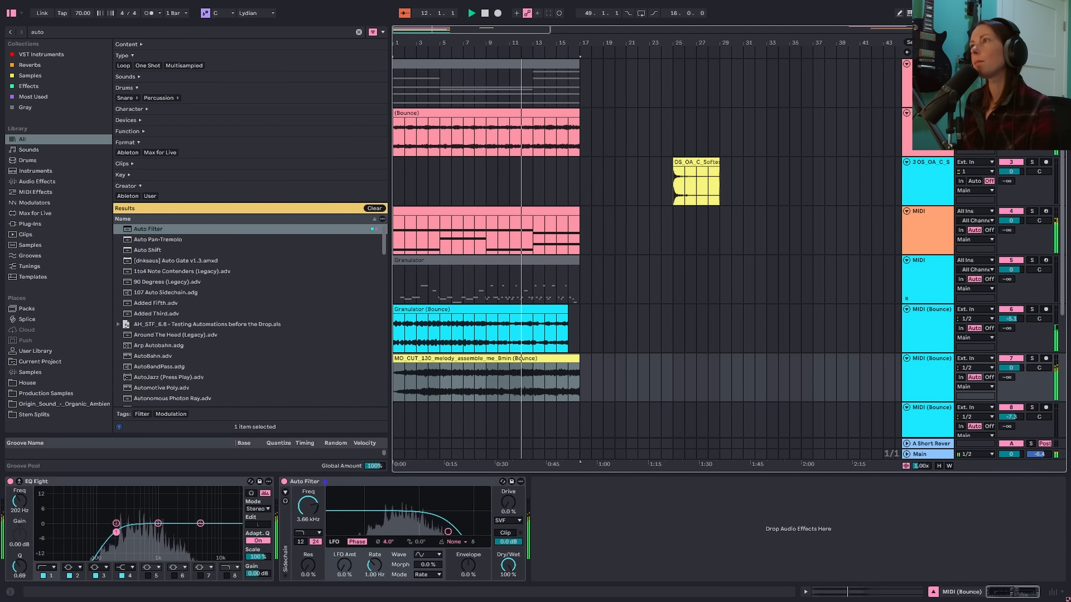
click(1008, 212)
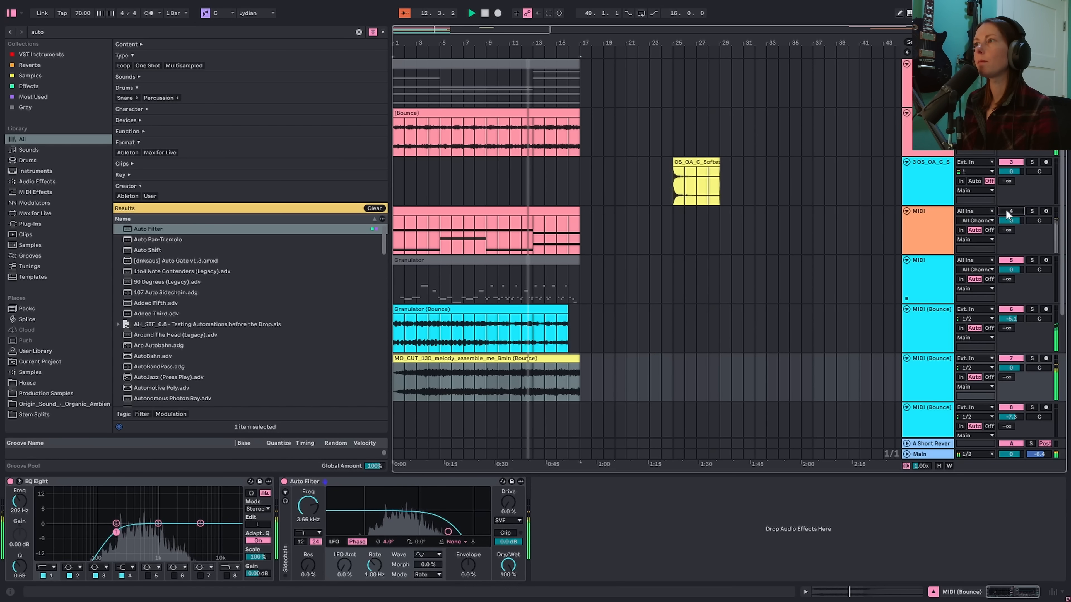
click(1011, 211)
scroll(986, 304, down, 1)
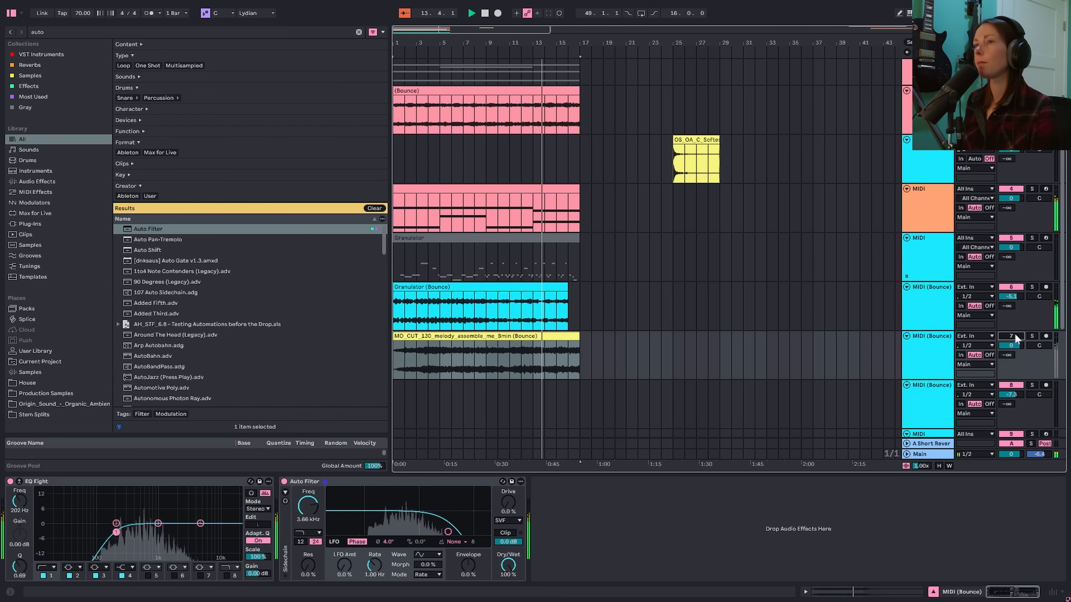
click(1011, 287)
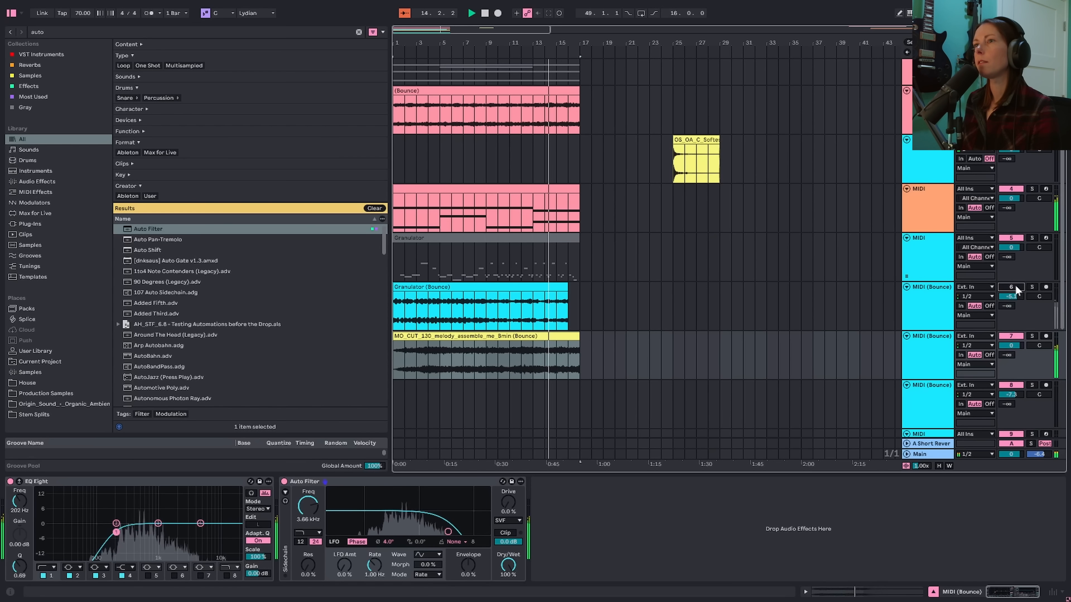
click(1014, 288)
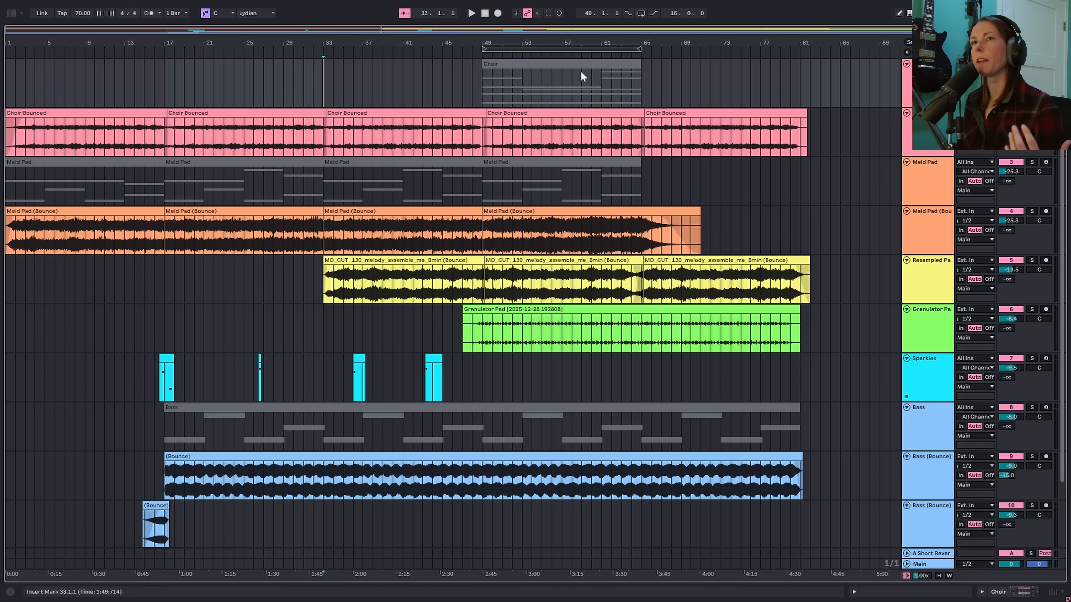
- Look over the arrangement's tracks from Choir down to Rain and play it from bar 1
click(927, 66)
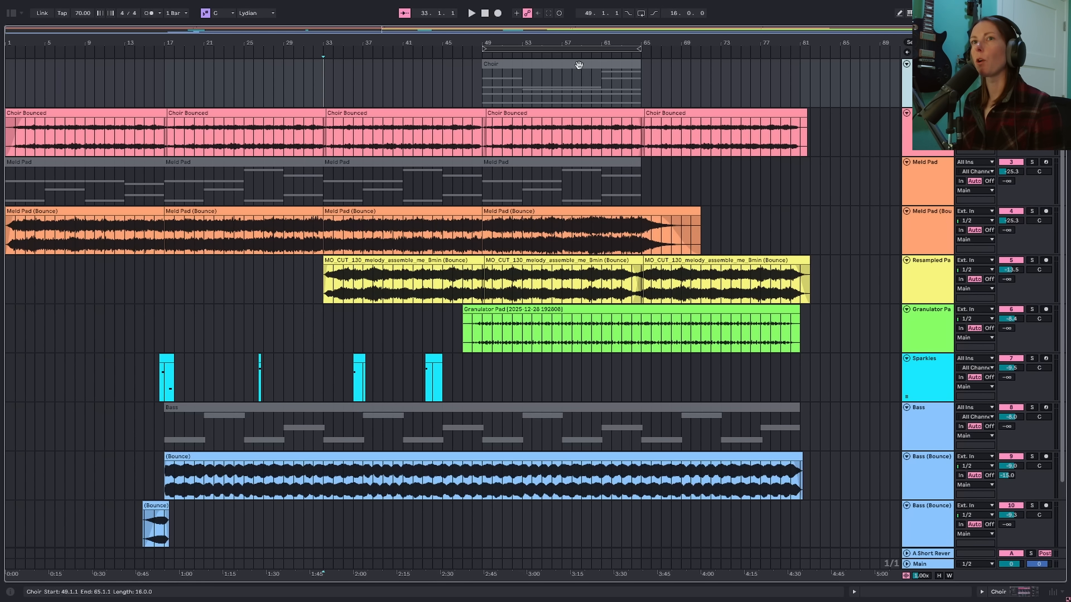
scroll(409, 166, down, 3)
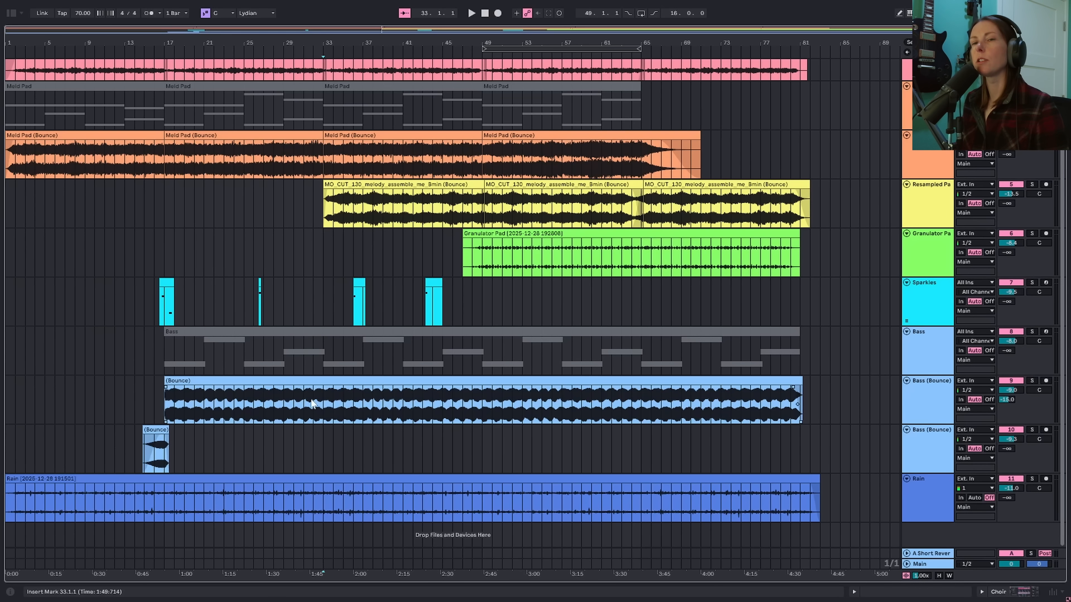
scroll(261, 393, up, 3)
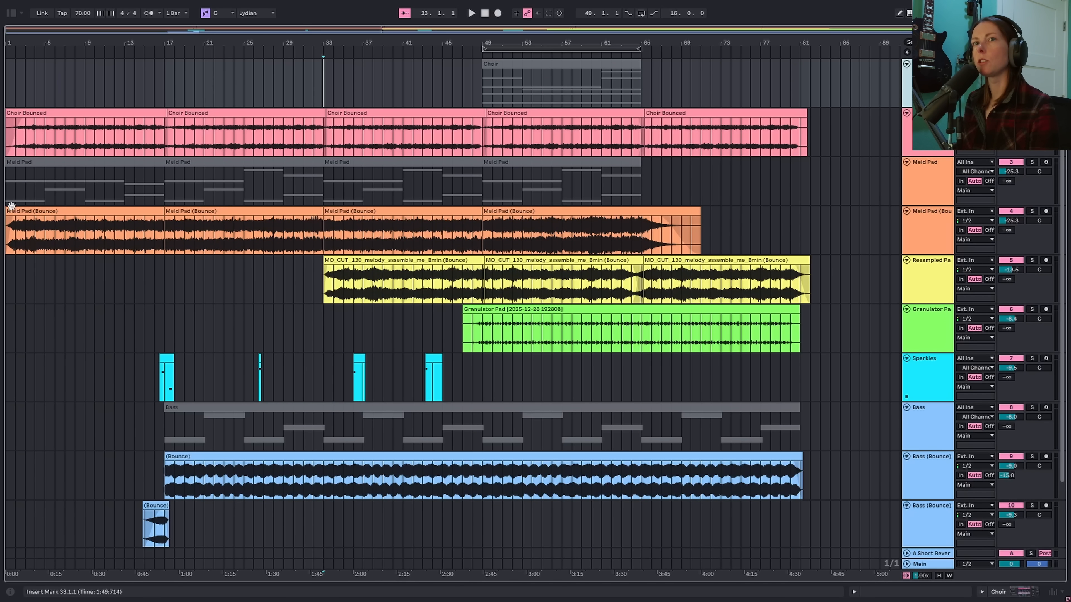
click(14, 152)
key(space)
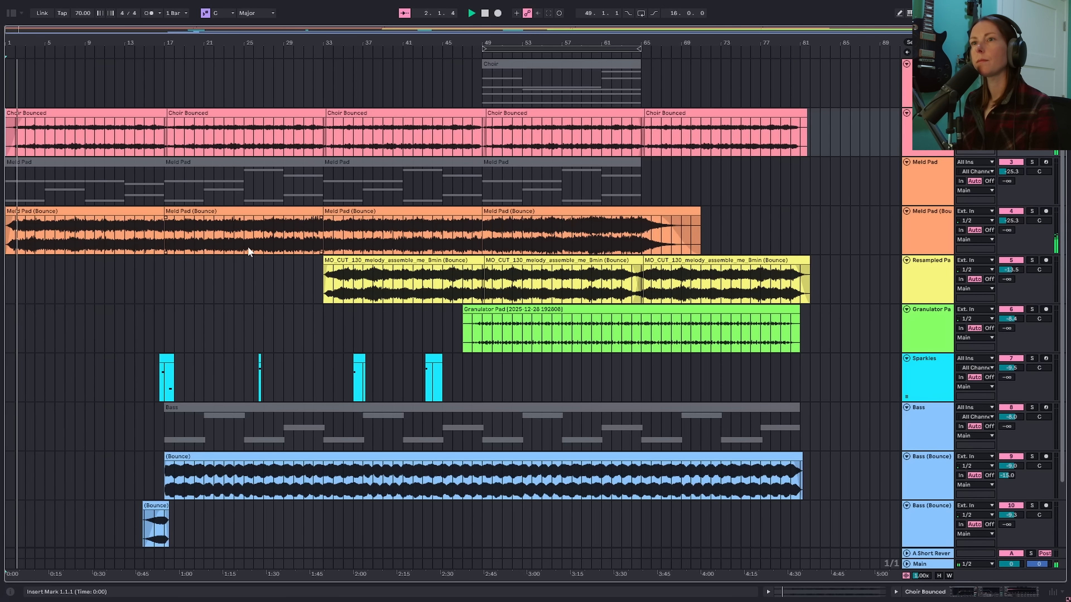
scroll(248, 249, down, 3)
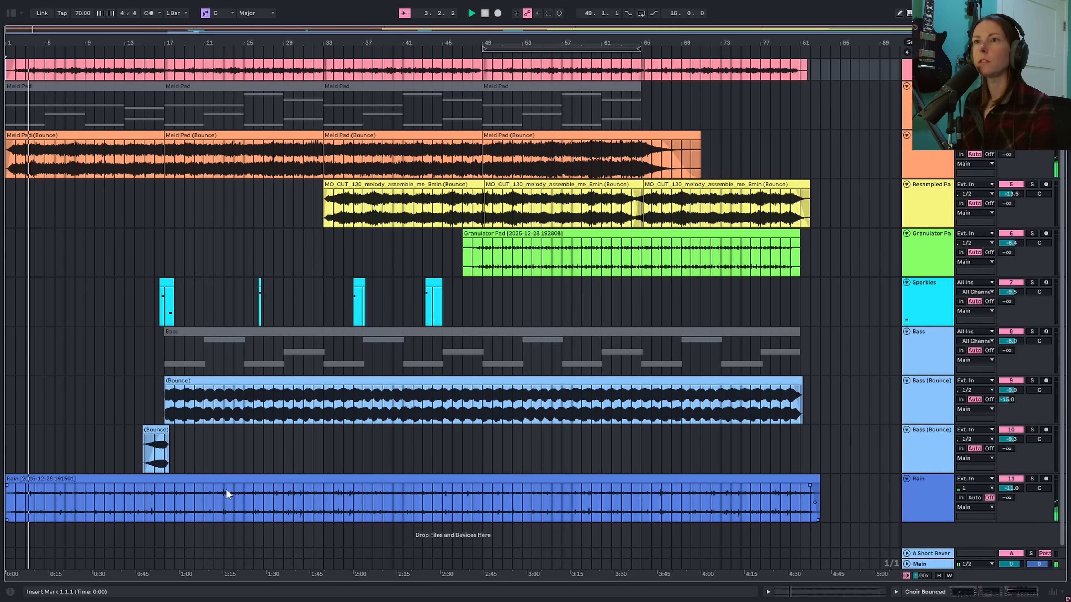
scroll(226, 489, up, 2)
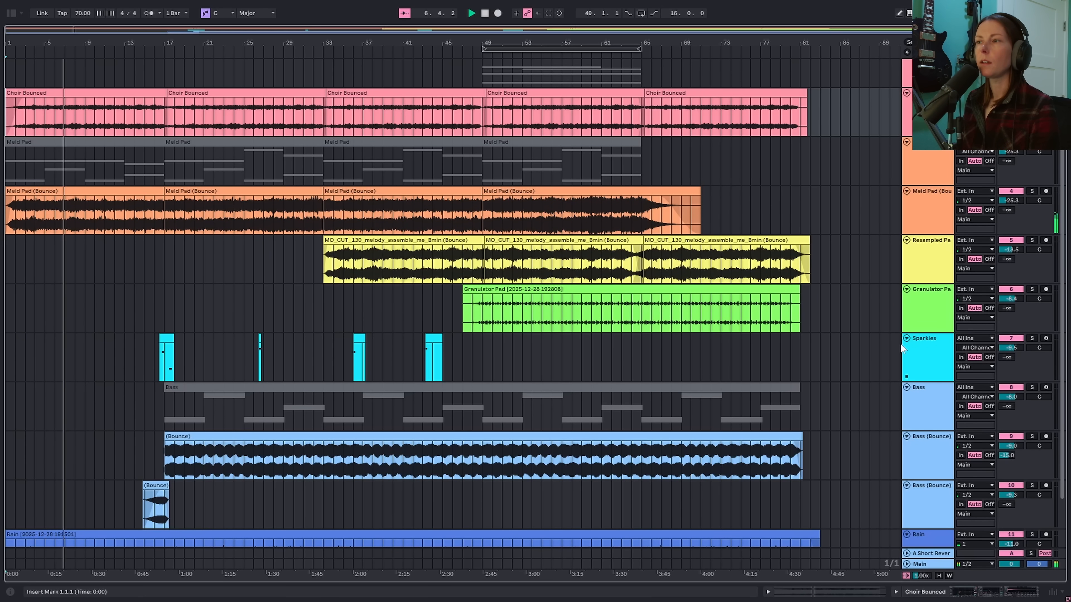
- Show the Sparkles track's device chain and play the arrangement from its first clip, near bar 17
click(925, 356)
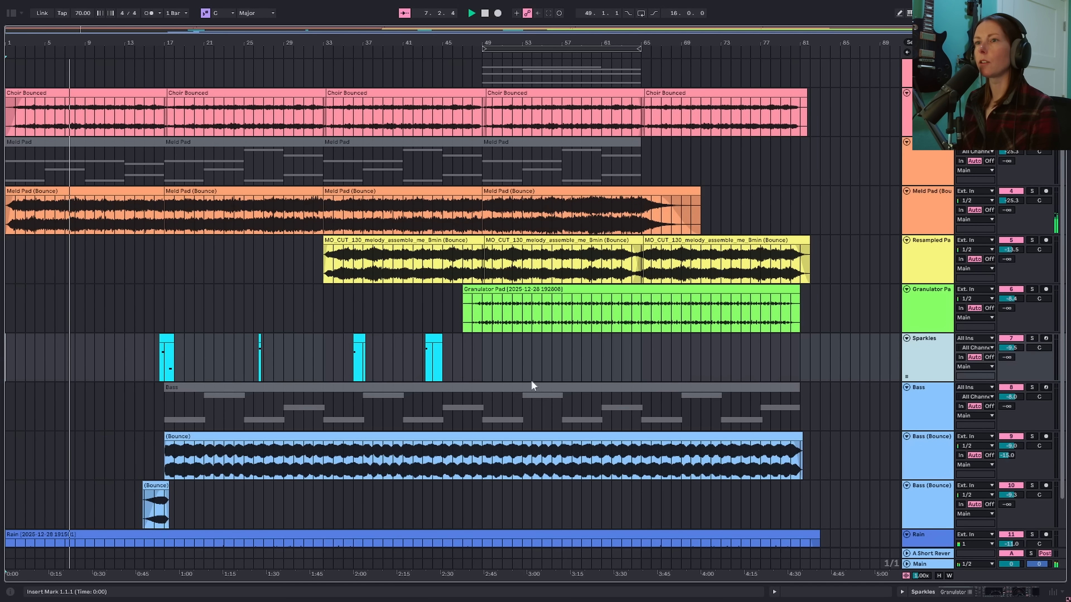
double_click(929, 343)
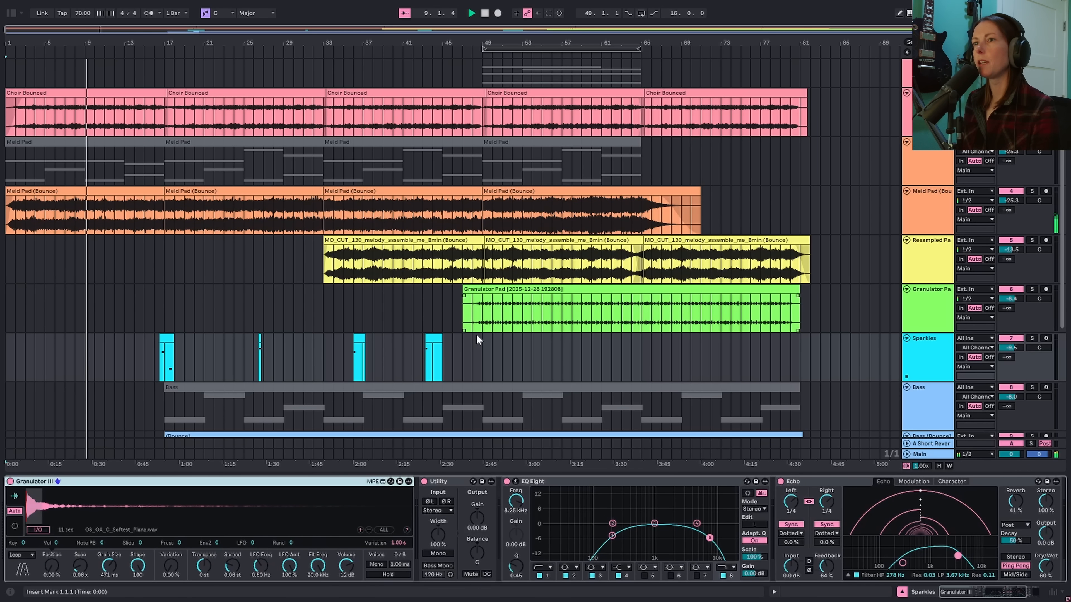
click(165, 358)
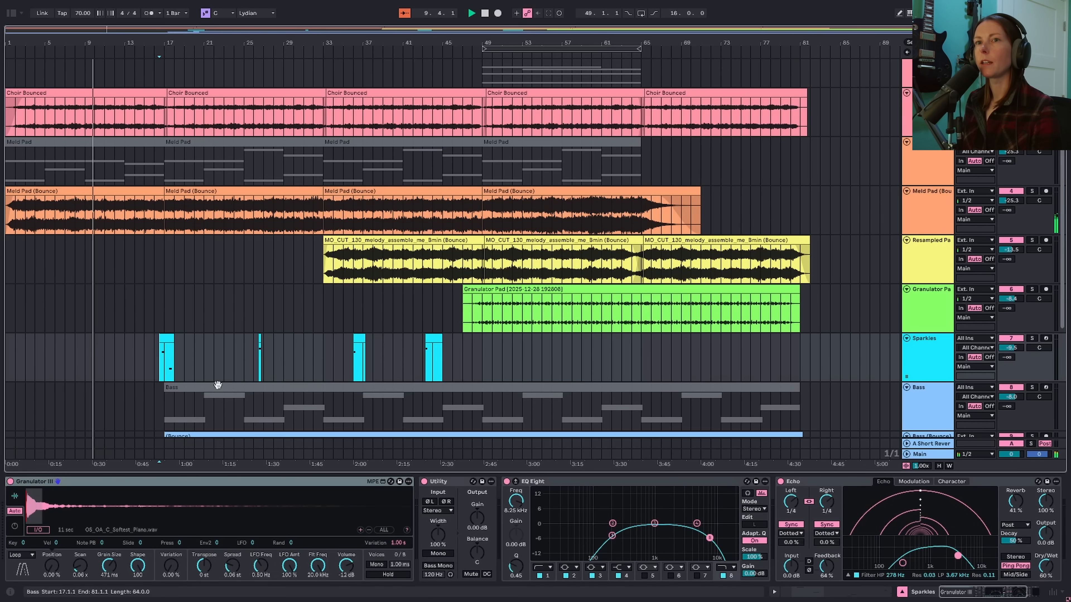
key(space)
key(space)
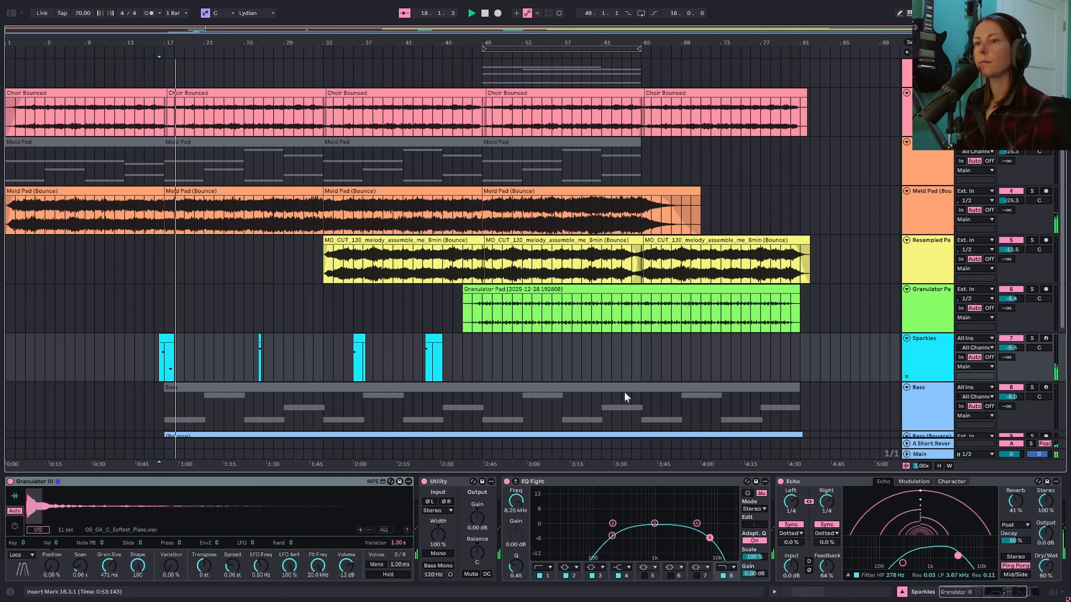
- Inspect the ValhallaSupermassive settings at the end of the Sparkles device chain during playback, and close the plug-in window
click(966, 593)
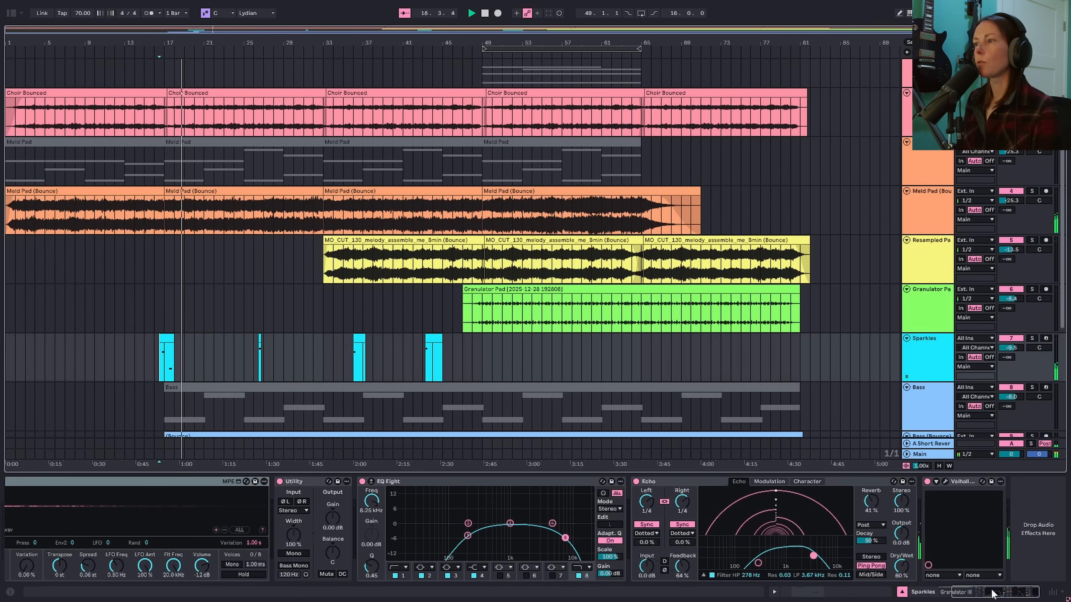
click(947, 481)
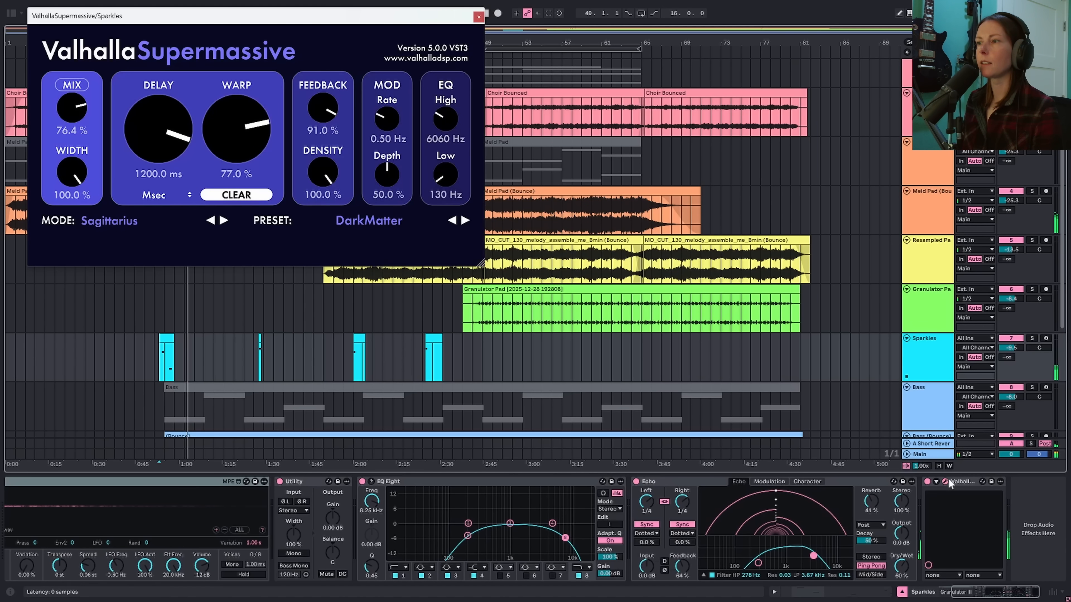
click(948, 482)
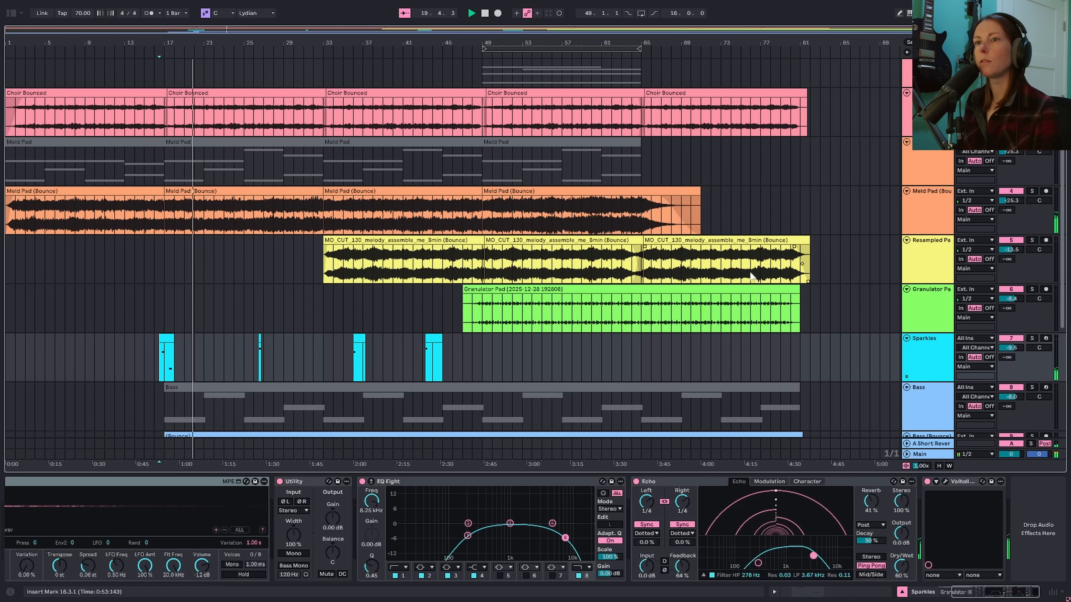
scroll(754, 276, down, 1)
scroll(771, 278, up, 1)
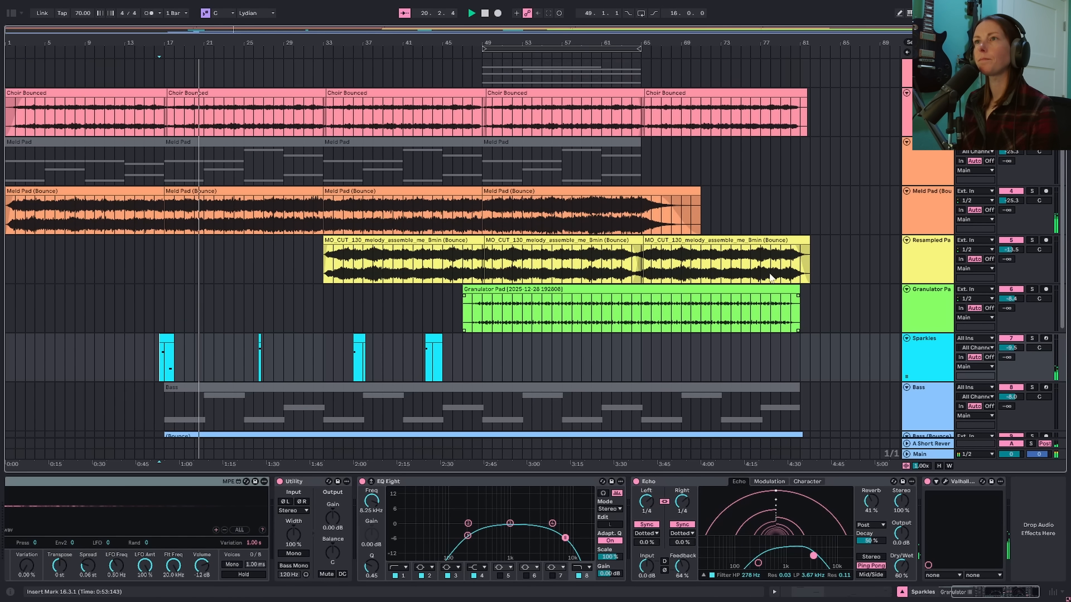
- Show the automation lanes to examine the Auto Filter frequency curve on Resampled Pad, and select the Choir Bounced track
scroll(770, 278, down, 1)
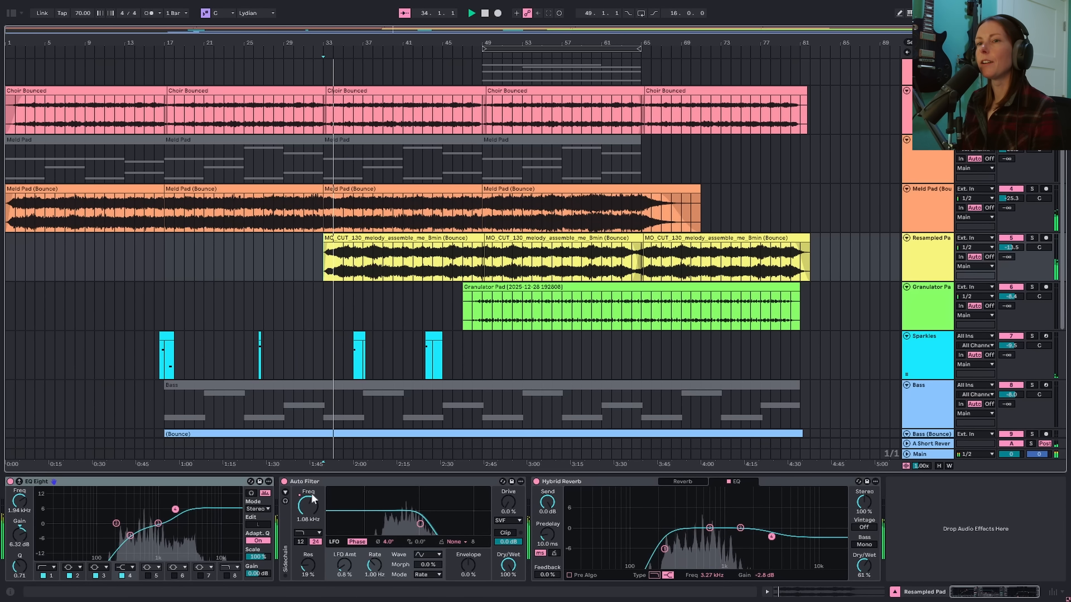
key(a)
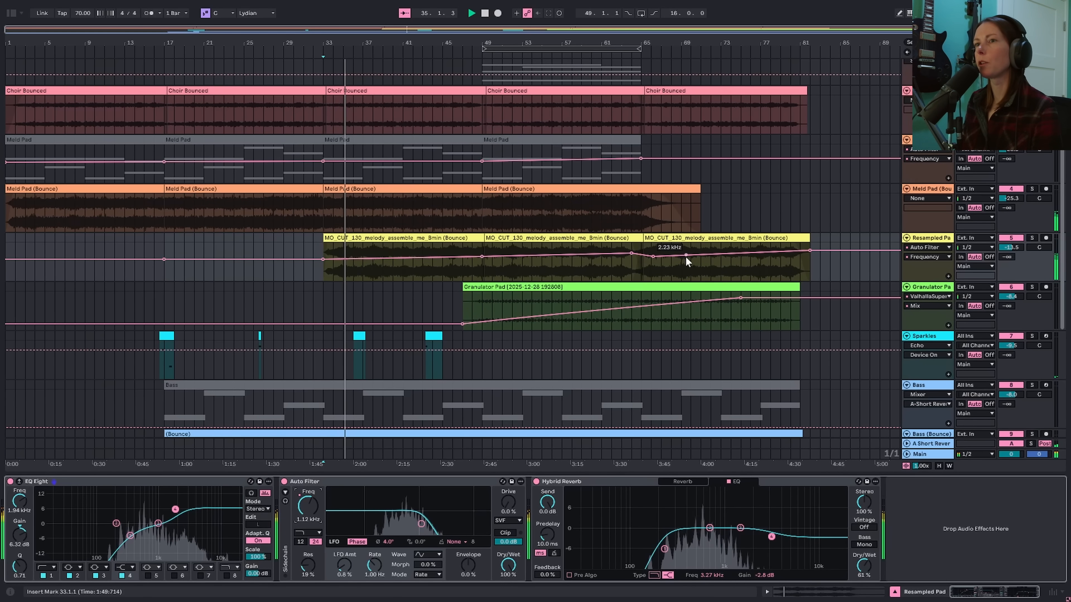
scroll(696, 259, up, 1)
click(932, 102)
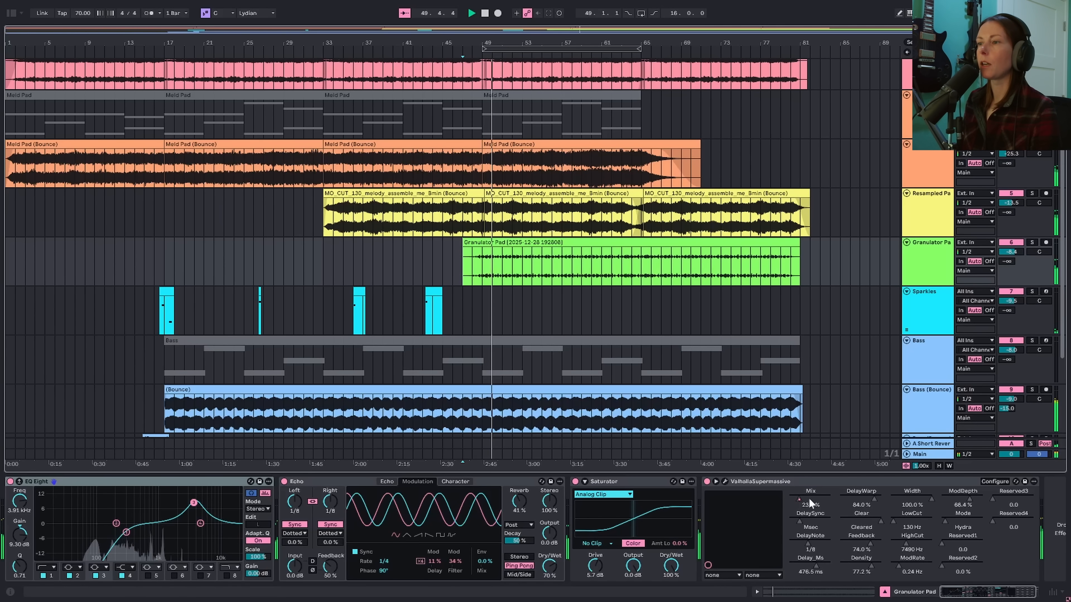
- Show the Granulator Pad's Mix automation and inspect its ValhallaSupermassive settings, closing the plug-in window
key(a)
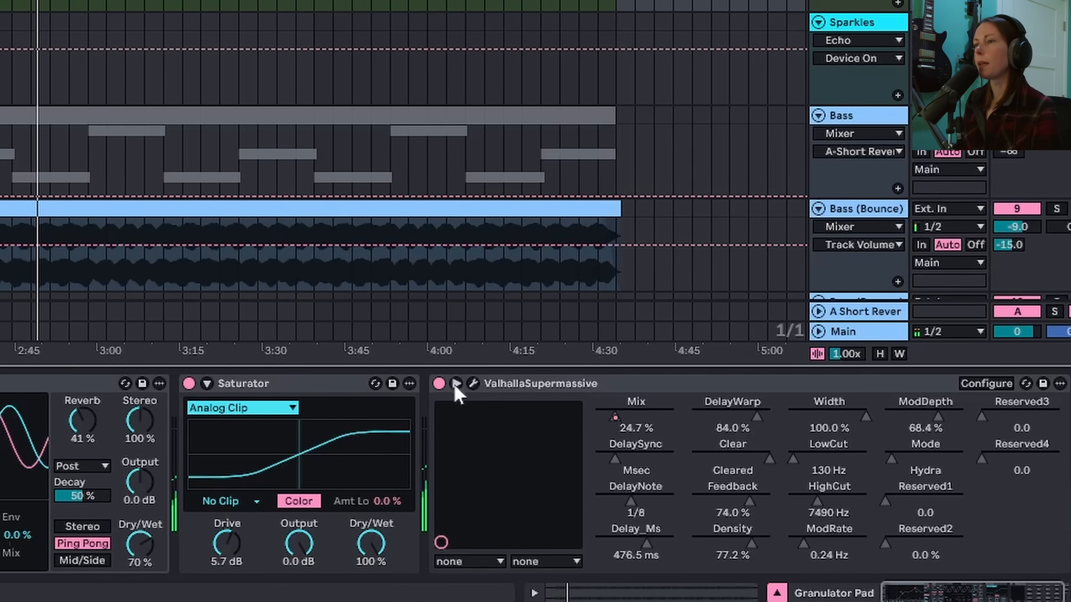
click(715, 482)
click(456, 384)
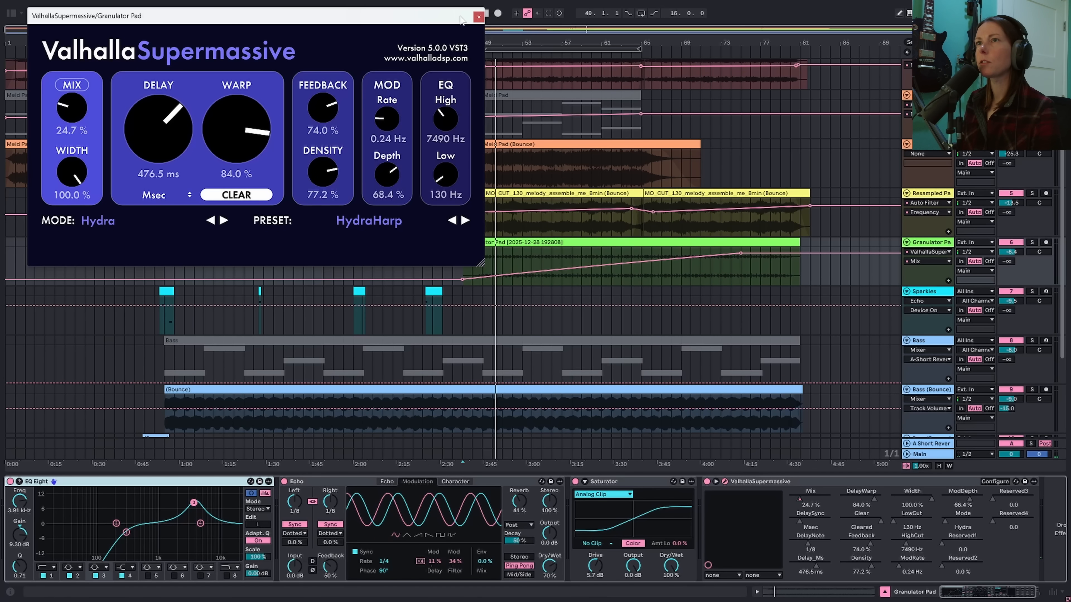
click(478, 17)
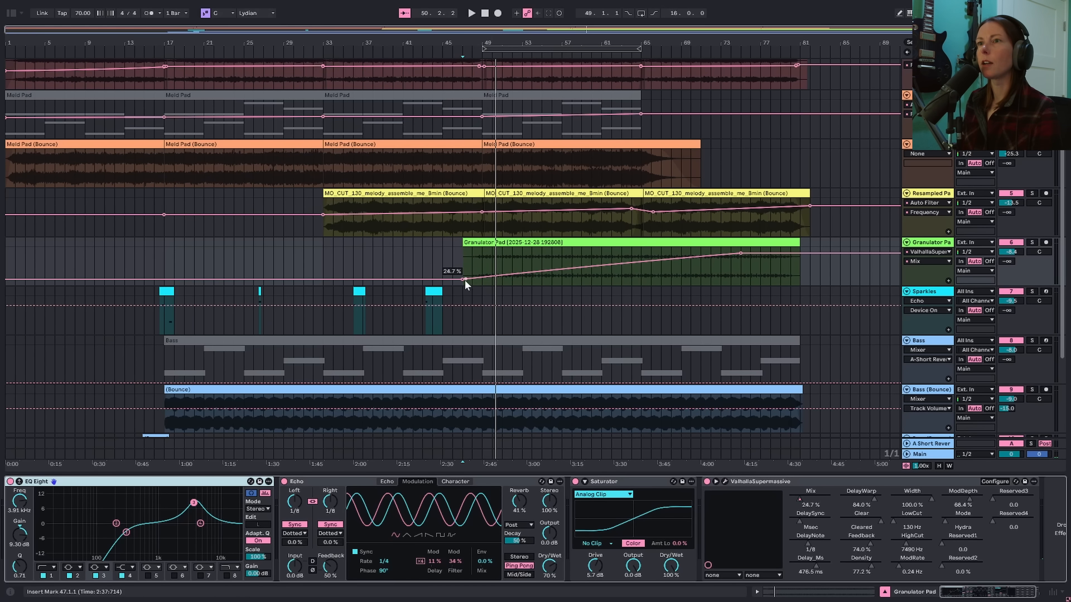
- Compare the Granulator Pad's Mix automation by playing from bar 49 with the track soloed and from bar 73, and hide the automation lanes
click(486, 263)
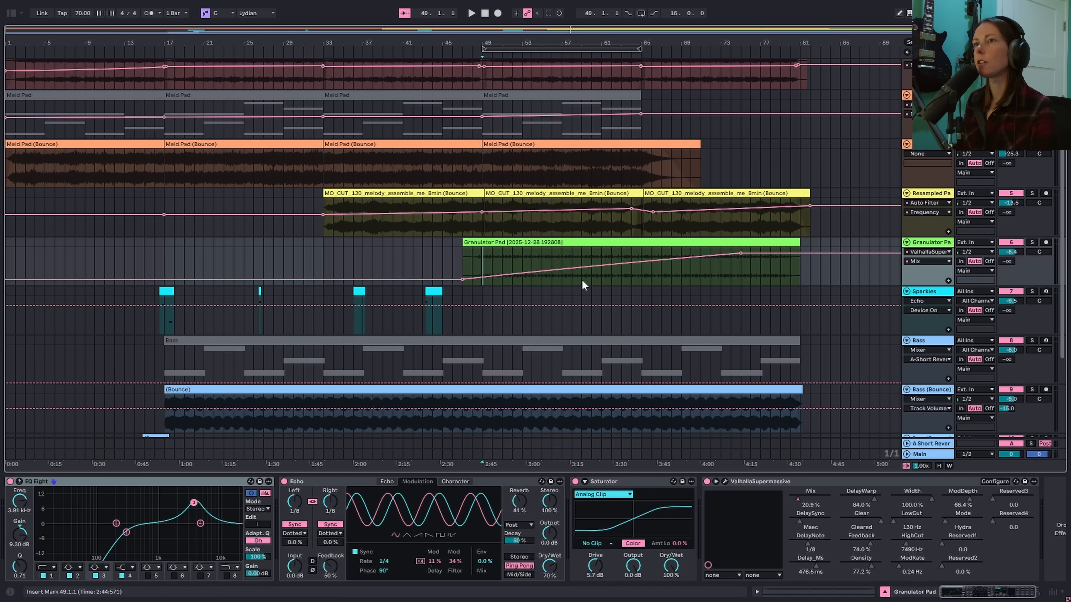
key(space)
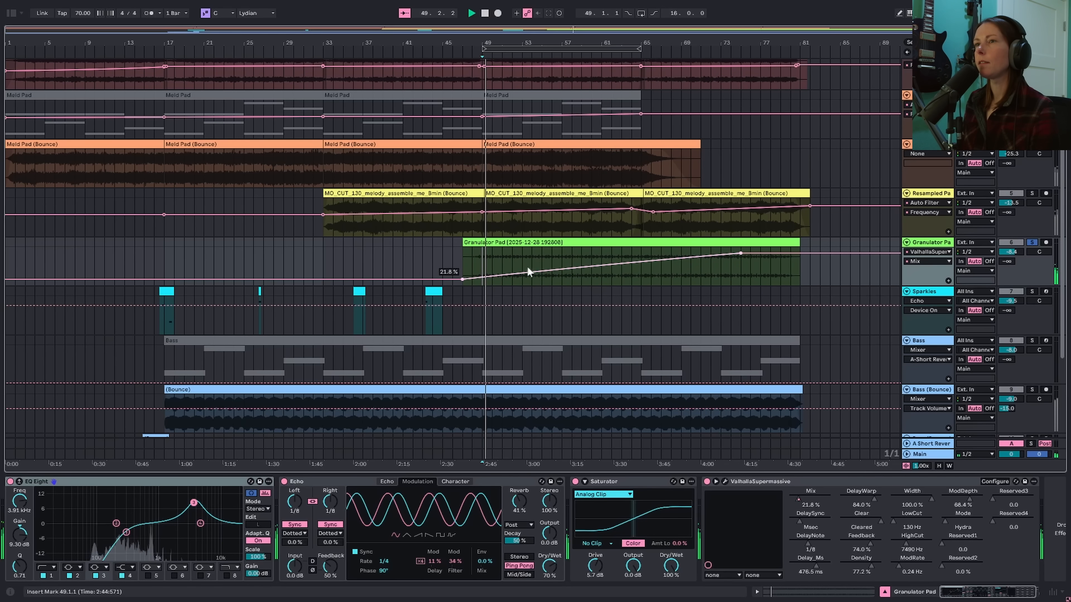
click(722, 270)
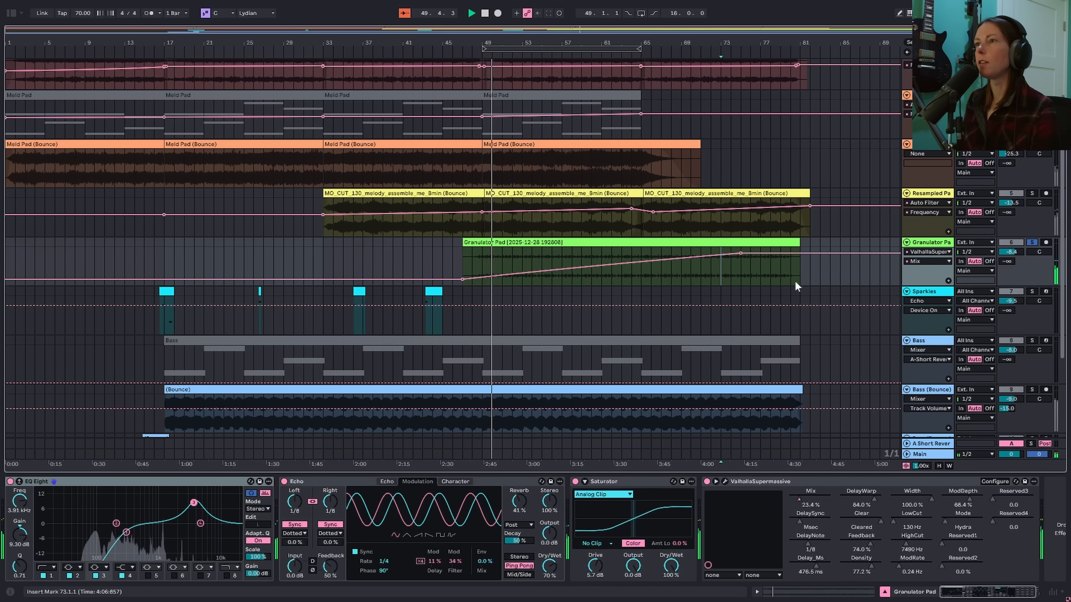
key(space)
key(space)
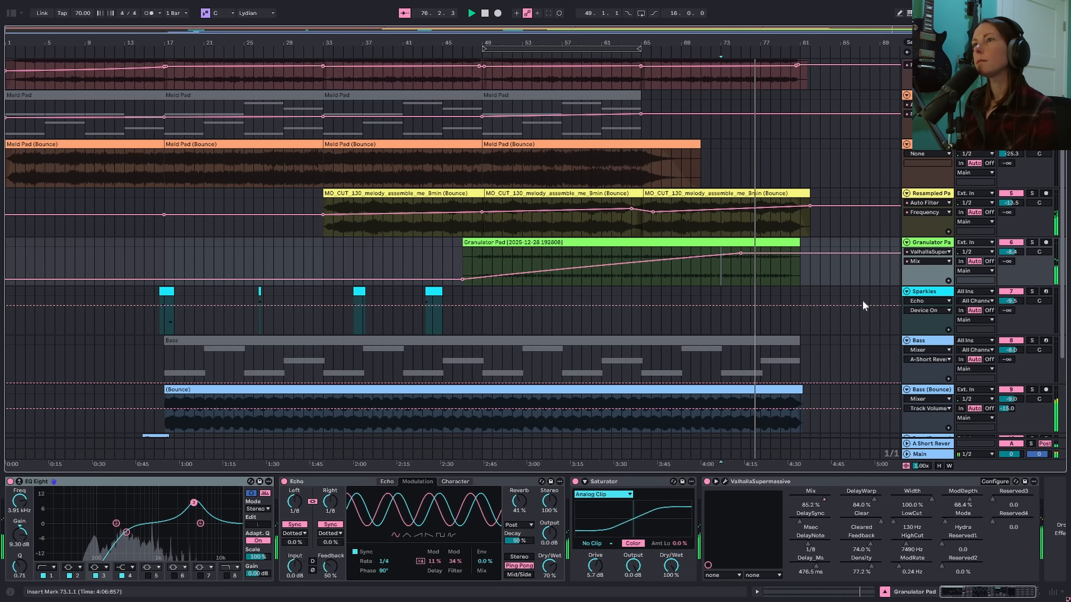
key(a)
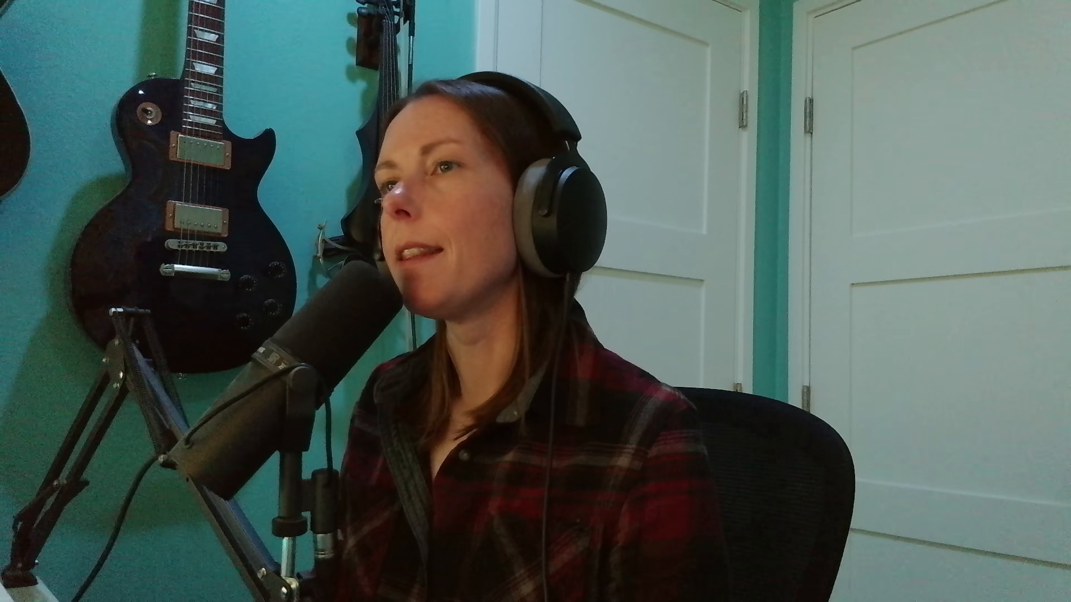